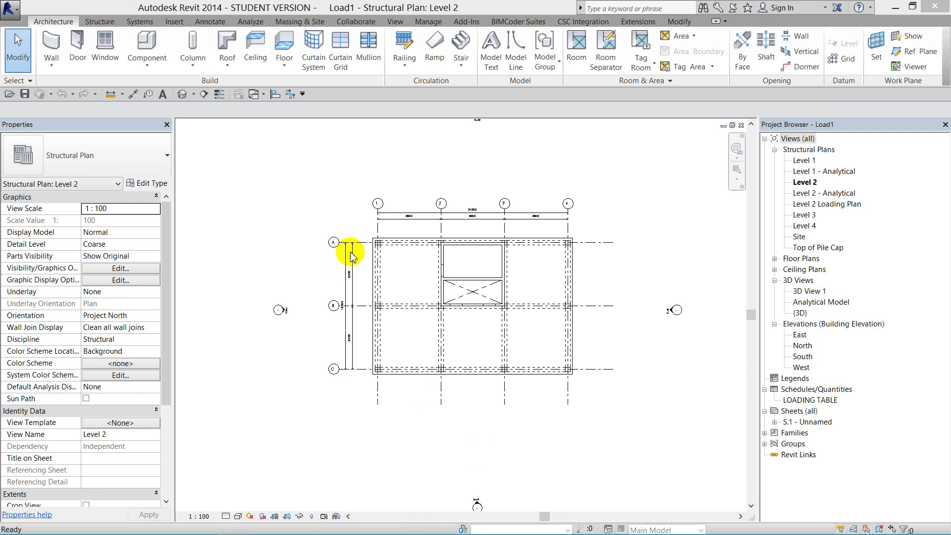
- Glance at the {3D} view, then return to Load1's Level 2 plan and zoom around it
left_click(182, 95)
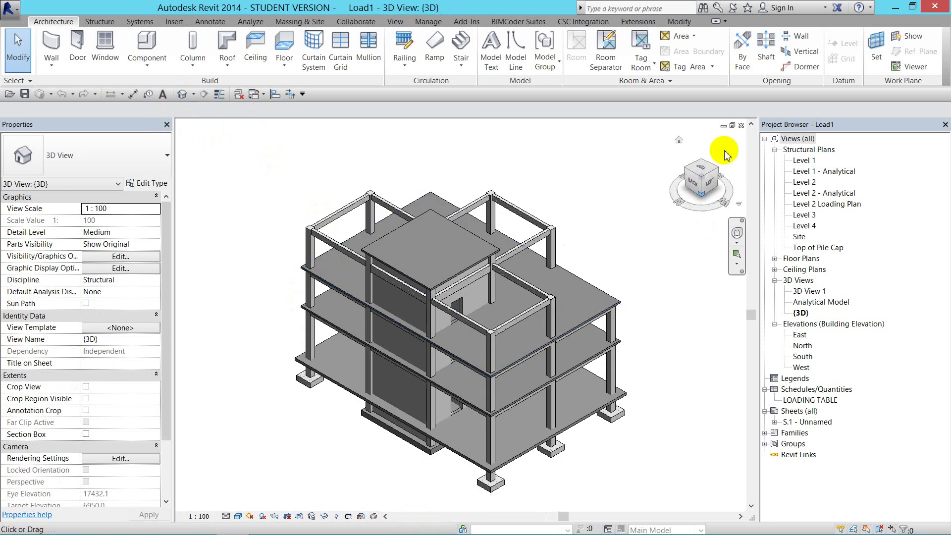
left_click(742, 125)
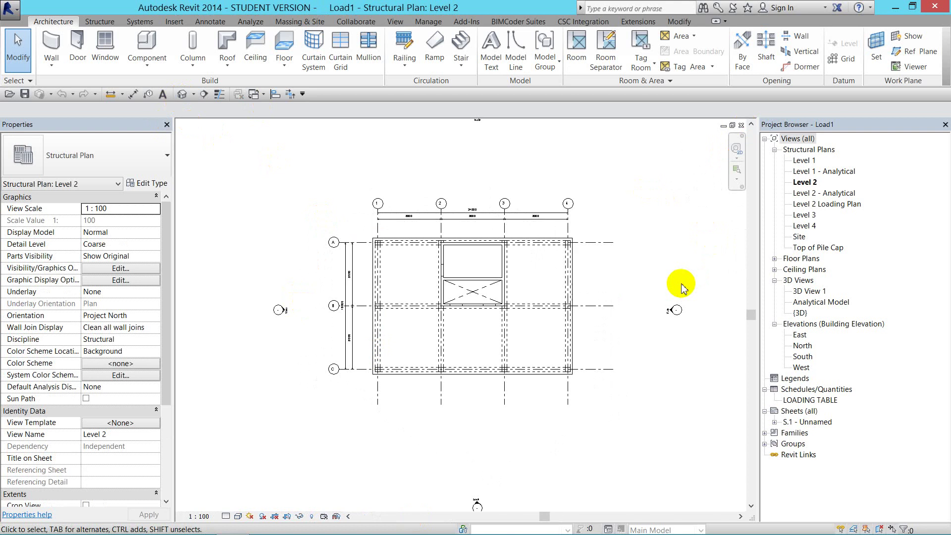
scroll(525, 272, "up", 2)
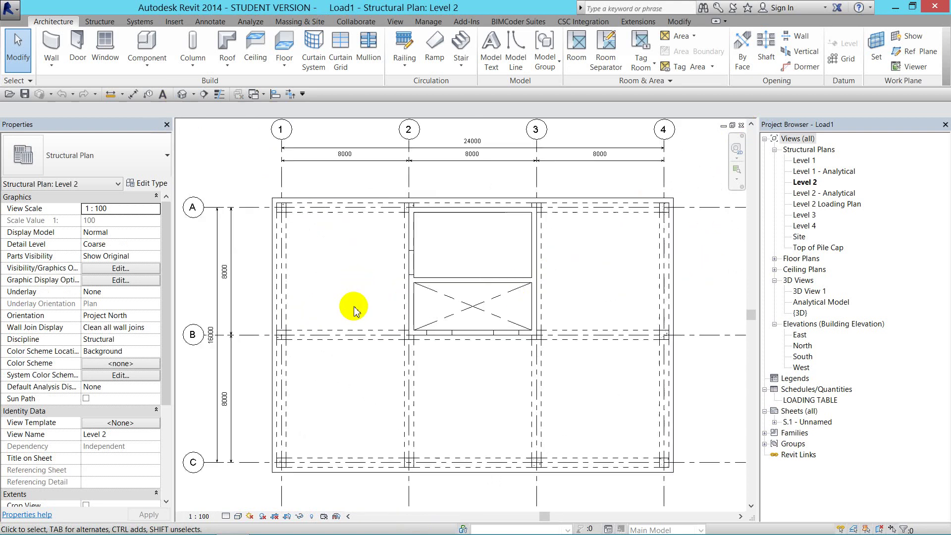
scroll(355, 283, "up", 1)
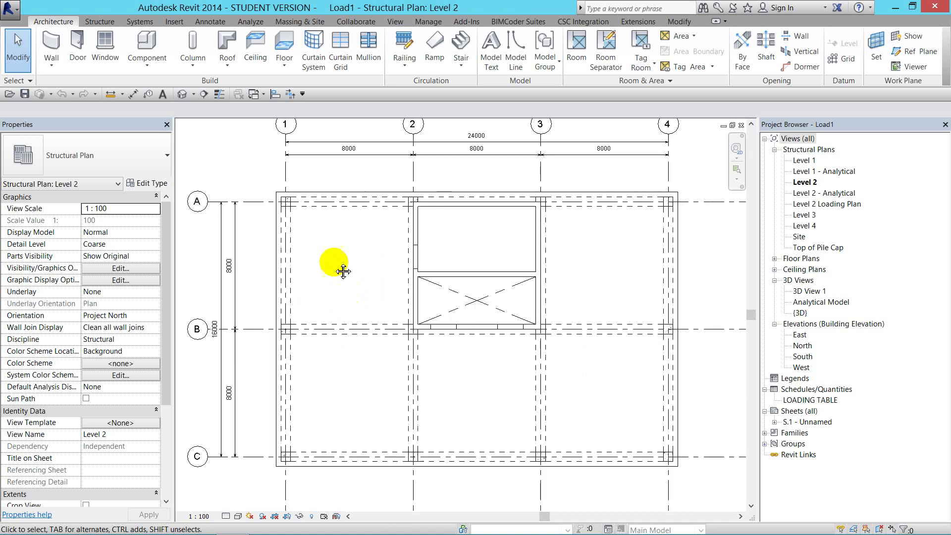
mouse_move(342, 286)
middle_mouse_down()
mouse_move(331, 262)
mouse_move(345, 278)
middle_mouse_up()
scroll(331, 262, "down", 1)
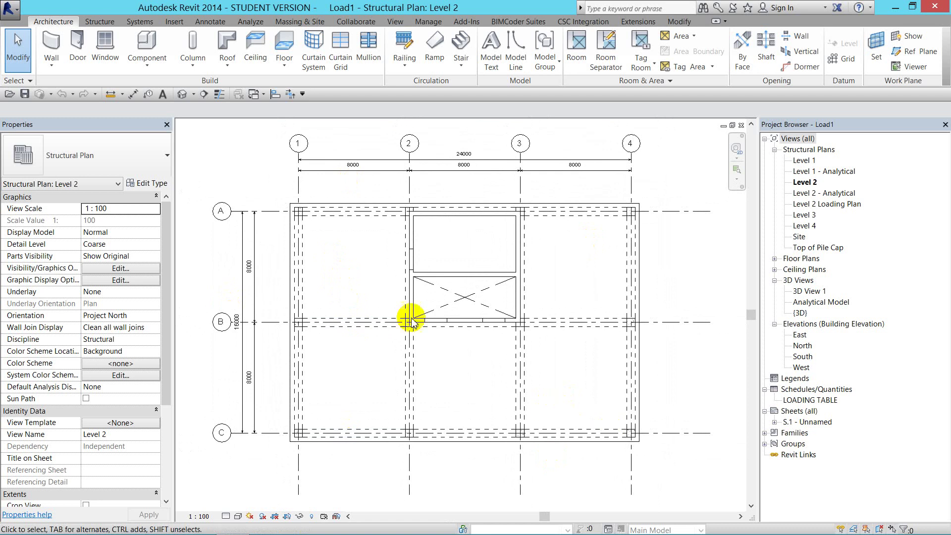
- Switch to the STRU_FP_2nd Storey reference plan and zoom in on its beam tags
key("ctrl+Tab")
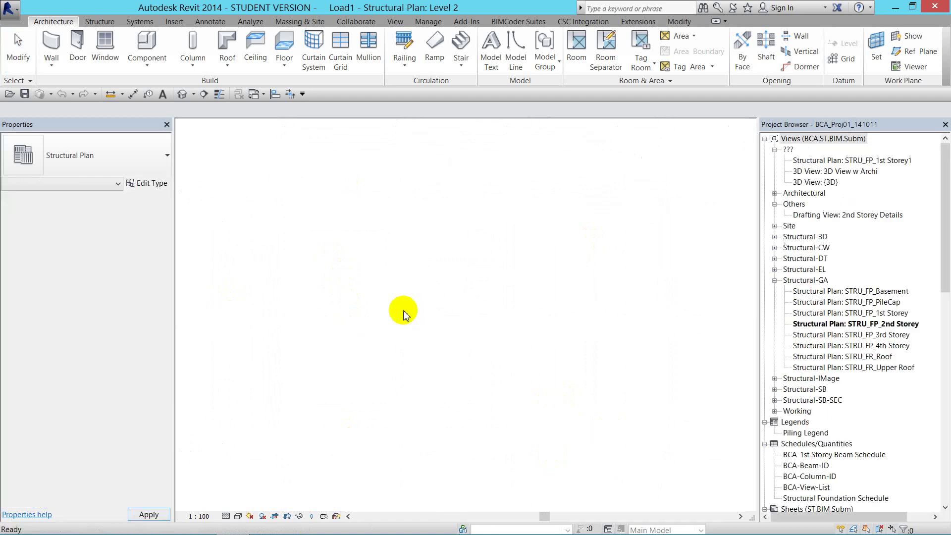
scroll(397, 242, "down", 2)
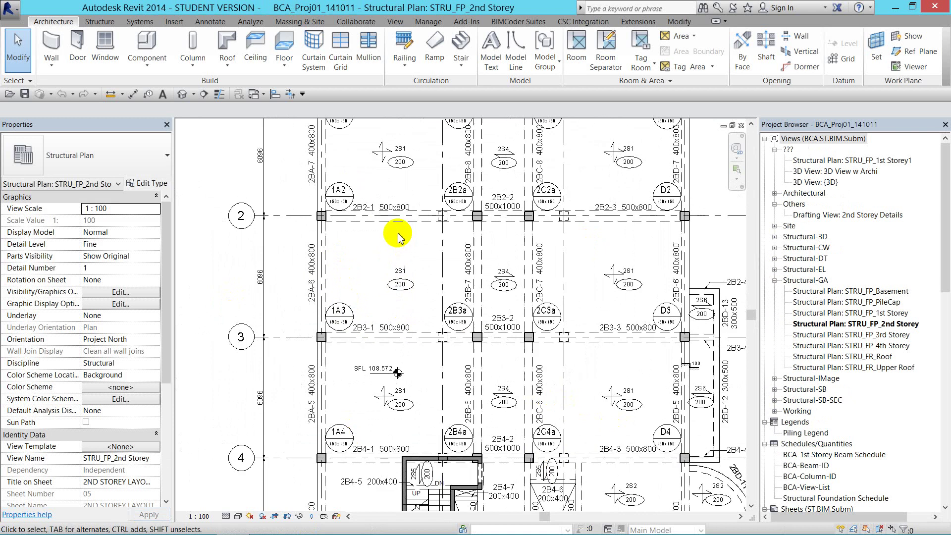
scroll(399, 238, "up", 1)
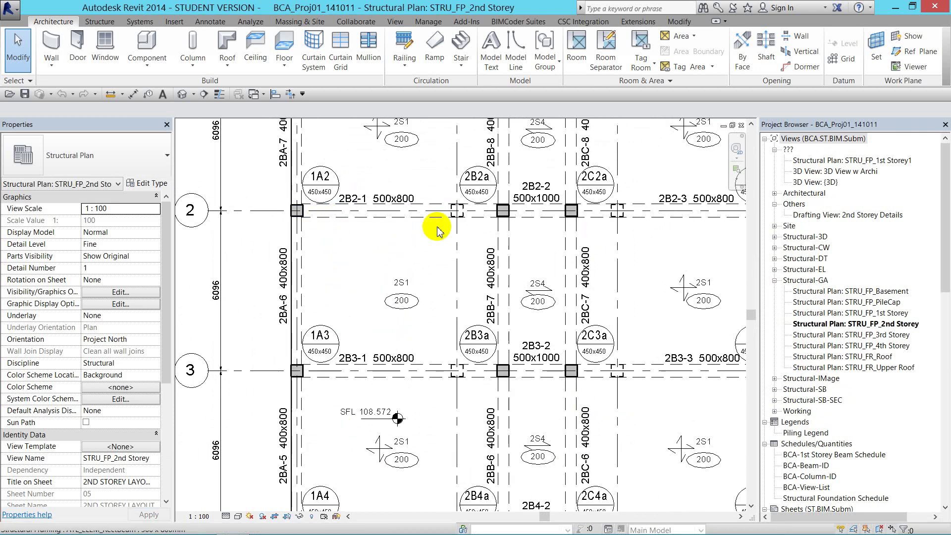
scroll(293, 205, "up", 1)
scroll(281, 183, "up", 1)
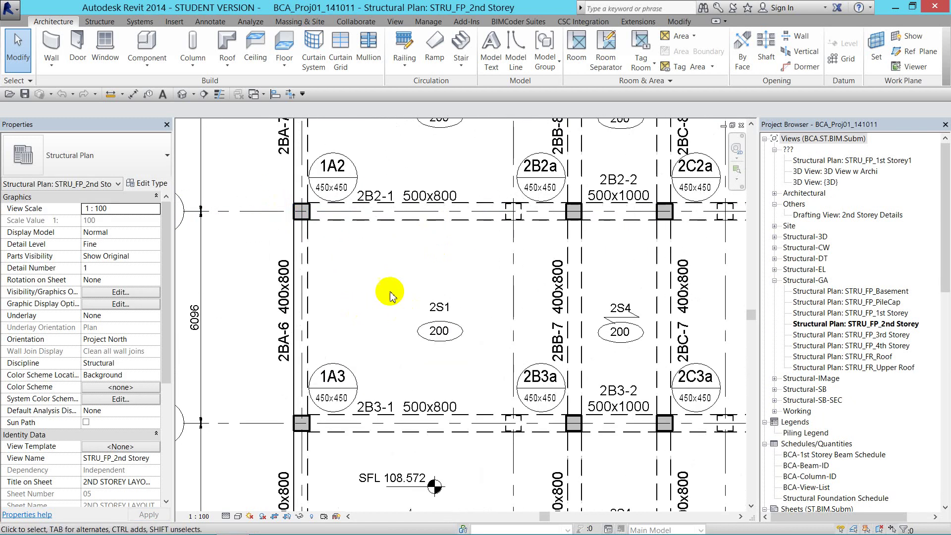
scroll(278, 202, "up", 1)
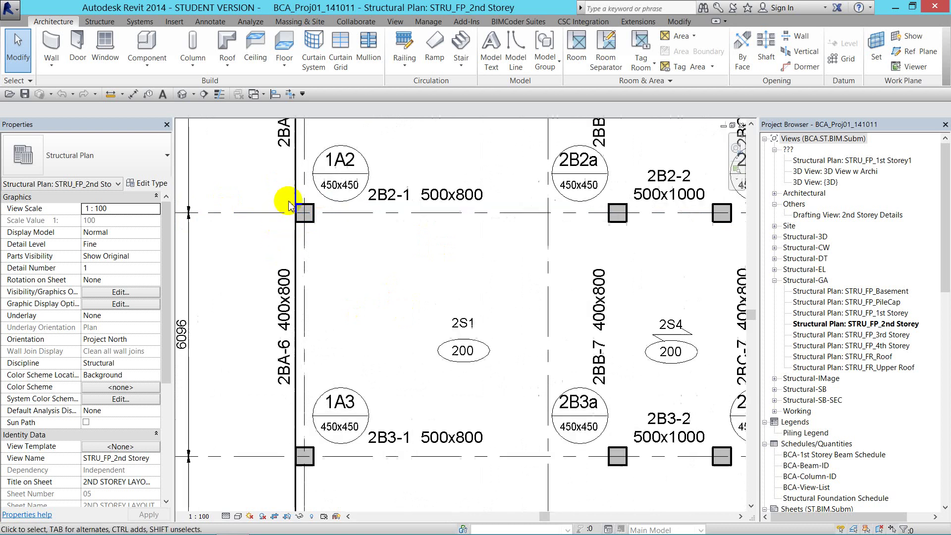
scroll(317, 213, "up", 2)
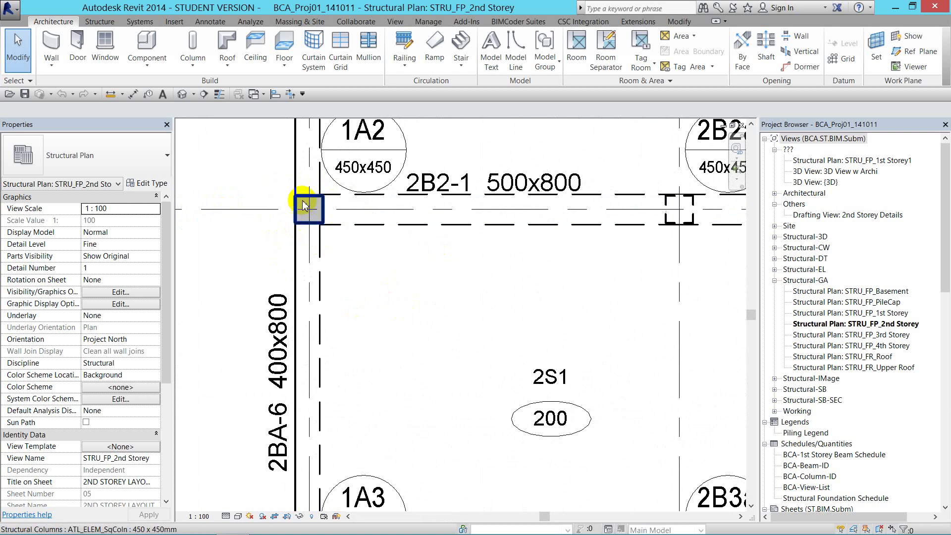
scroll(361, 296, "down", 3)
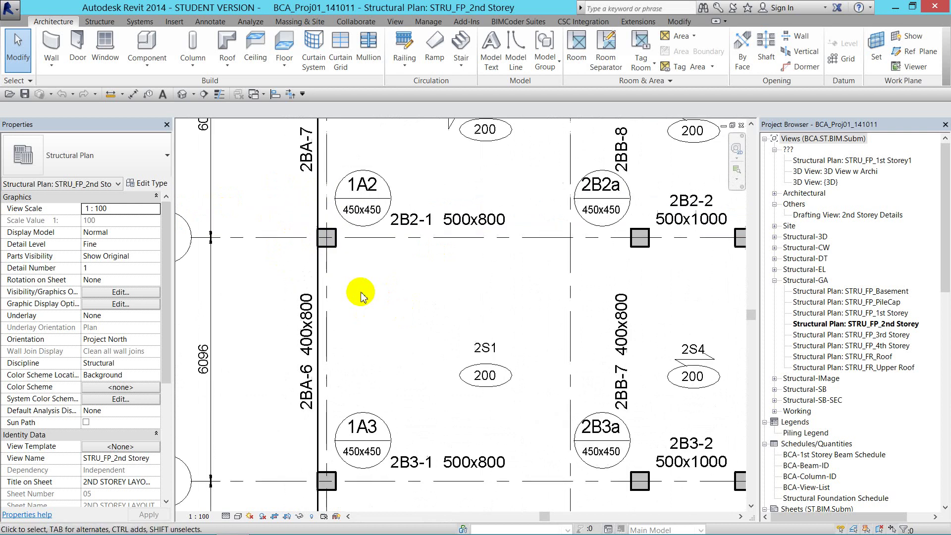
- Pan to show gridlines 2 and 3, then switch back to Load1's Level 2 plan
middle_click_drag(364, 294, 385, 302)
scroll(385, 301, "down", 1)
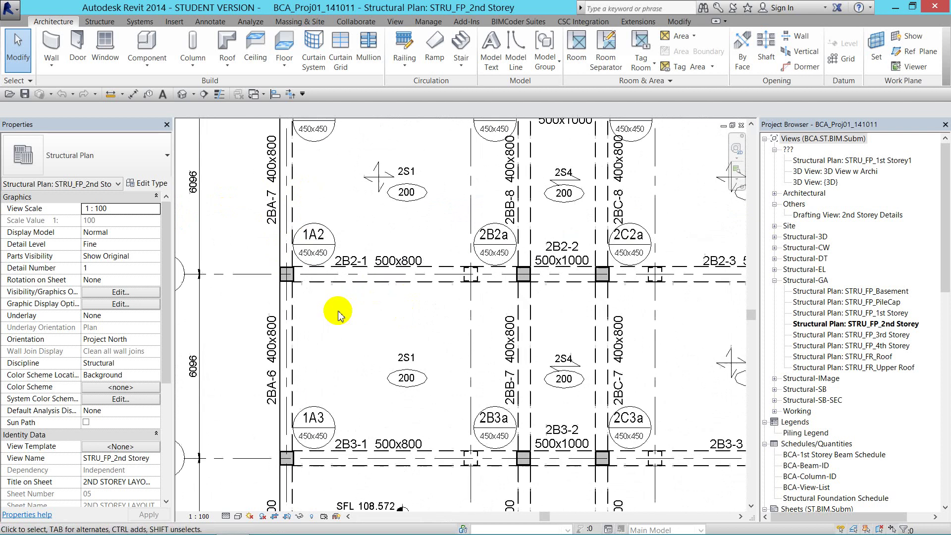
scroll(397, 313, "down", 2)
scroll(400, 262, "up", 1)
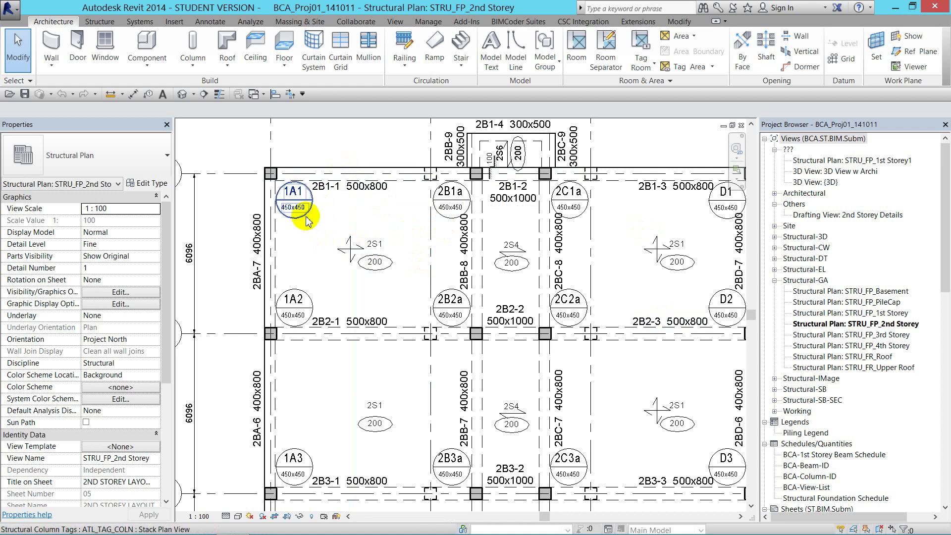
key("ctrl+Tab")
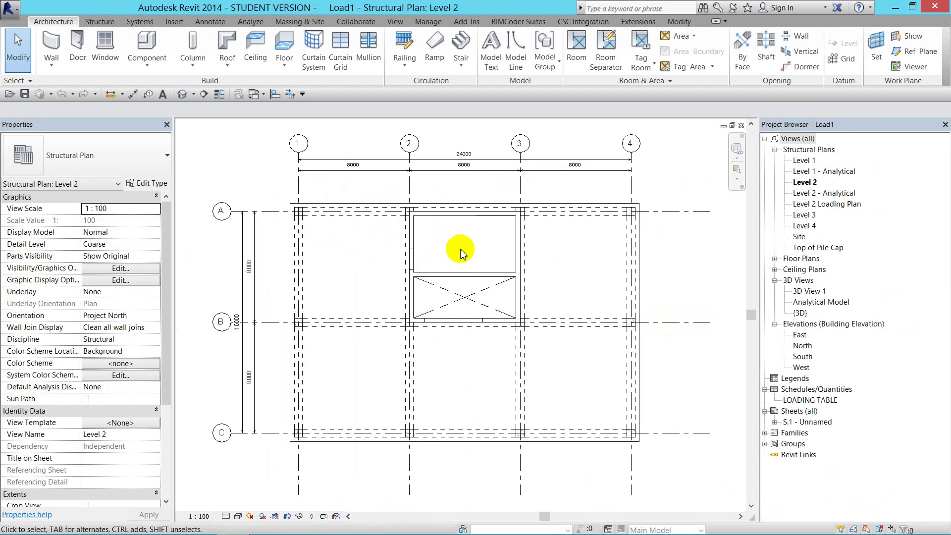
- Tag the grid A beam between grids 1 and 2 with a leaderless 600 x 800mm tag by category
scroll(357, 225, "up", 2)
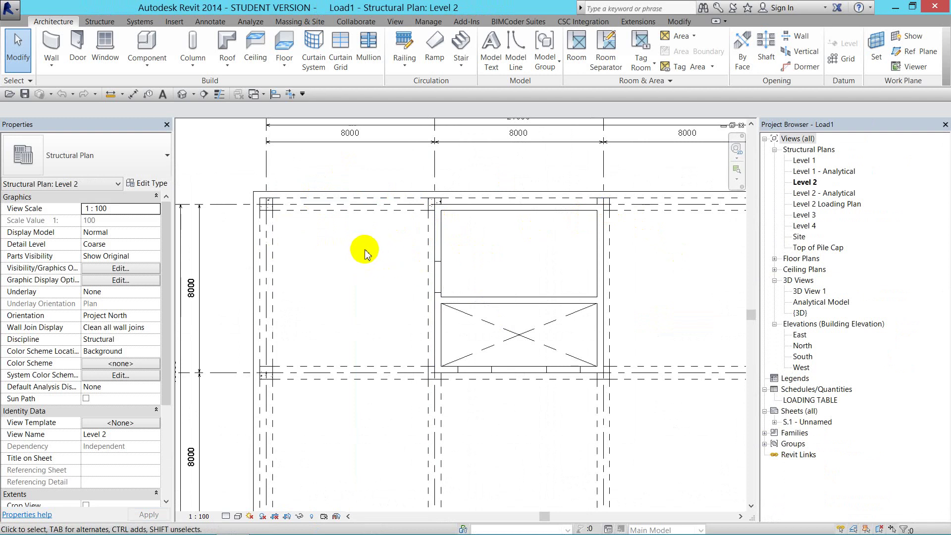
scroll(358, 261, "down", 2)
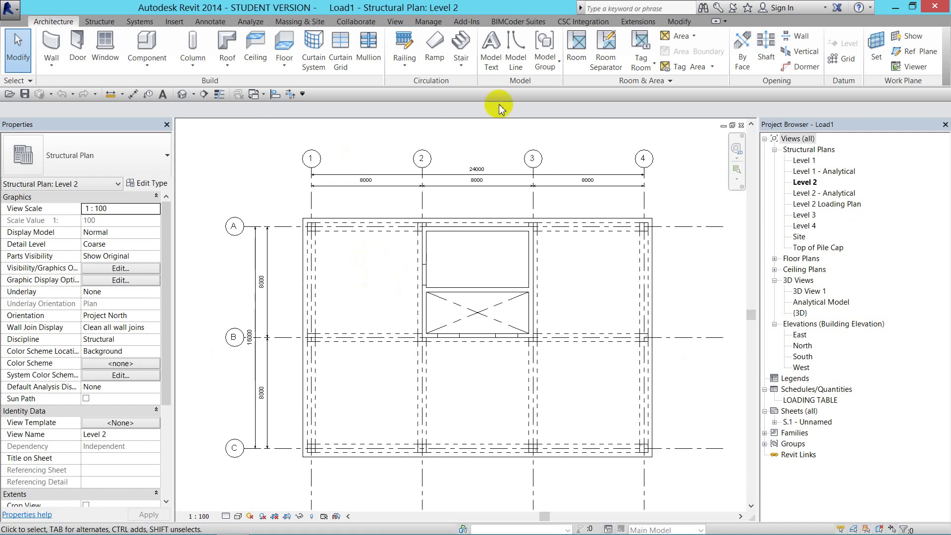
left_click(204, 28)
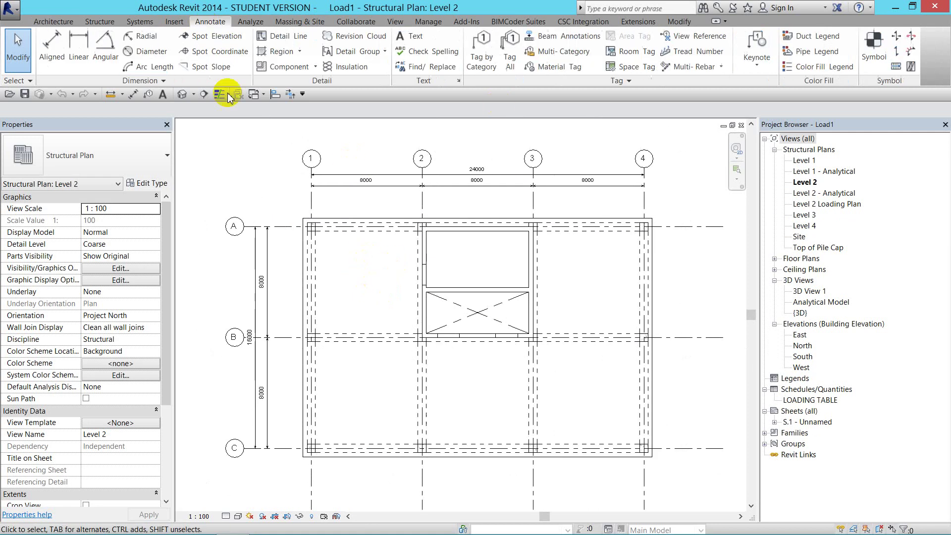
left_click(483, 60)
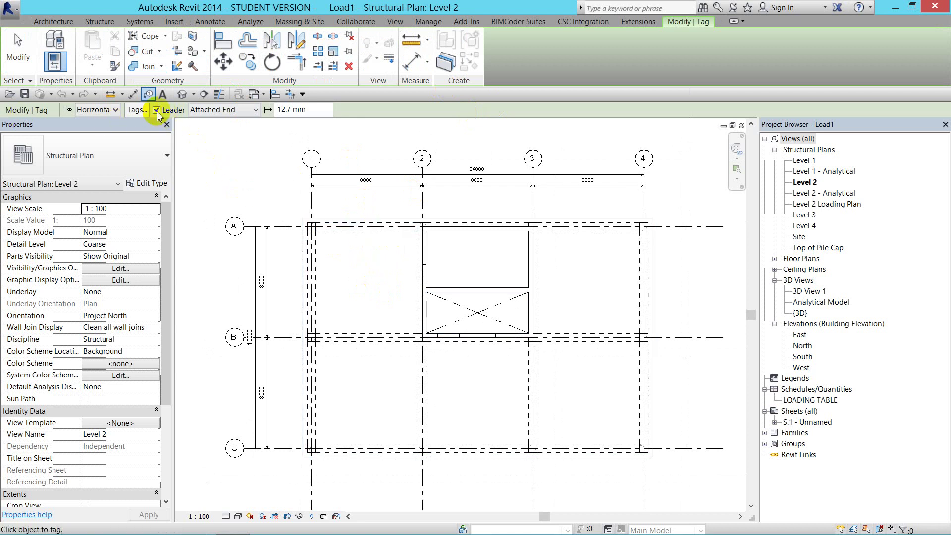
left_click(157, 111)
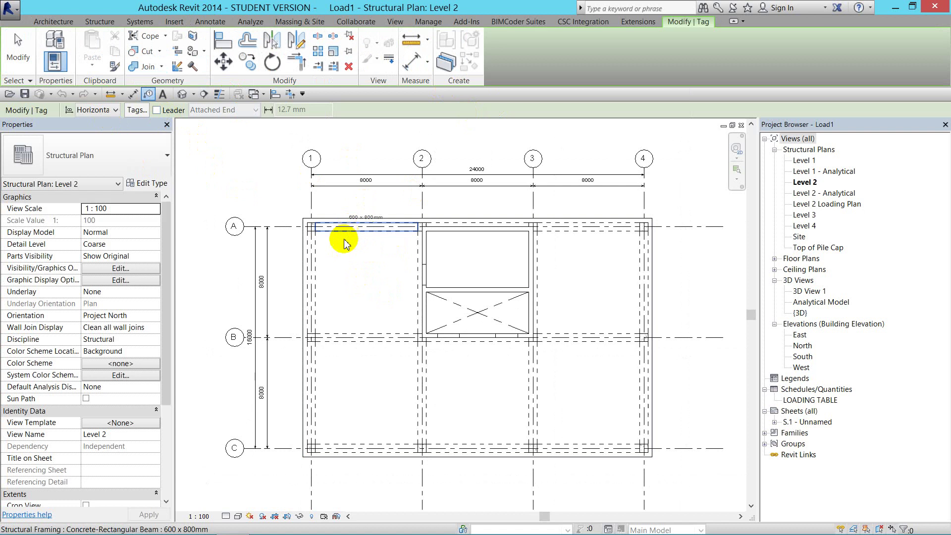
scroll(347, 240, "up", 2)
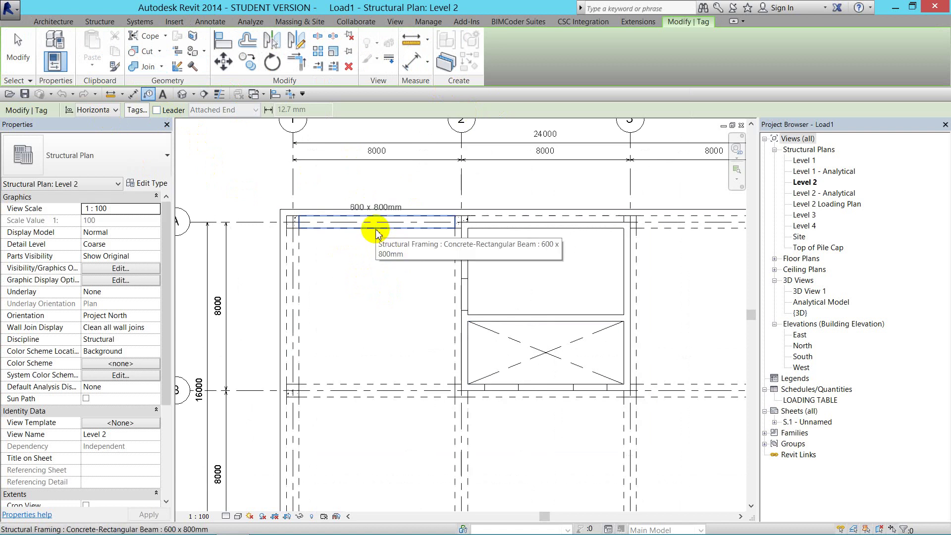
left_click(375, 230)
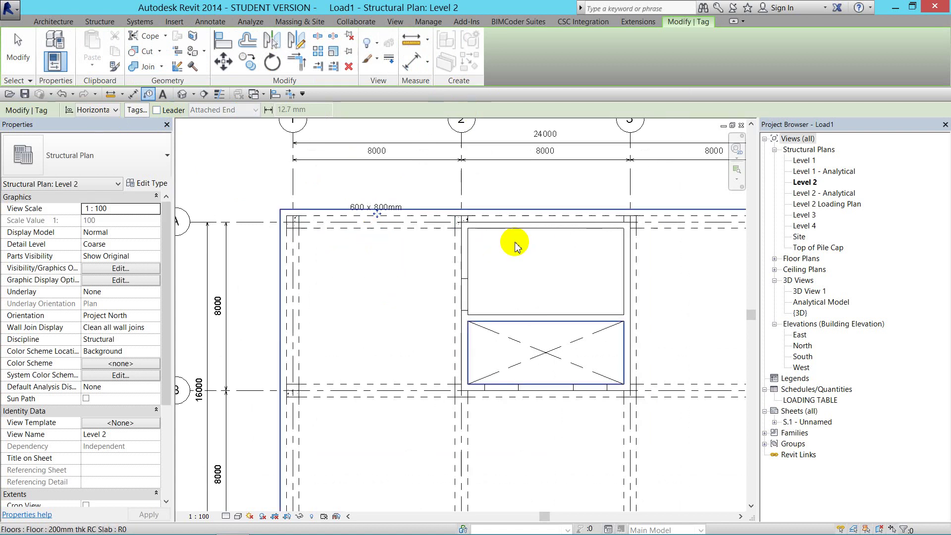
left_click(210, 21)
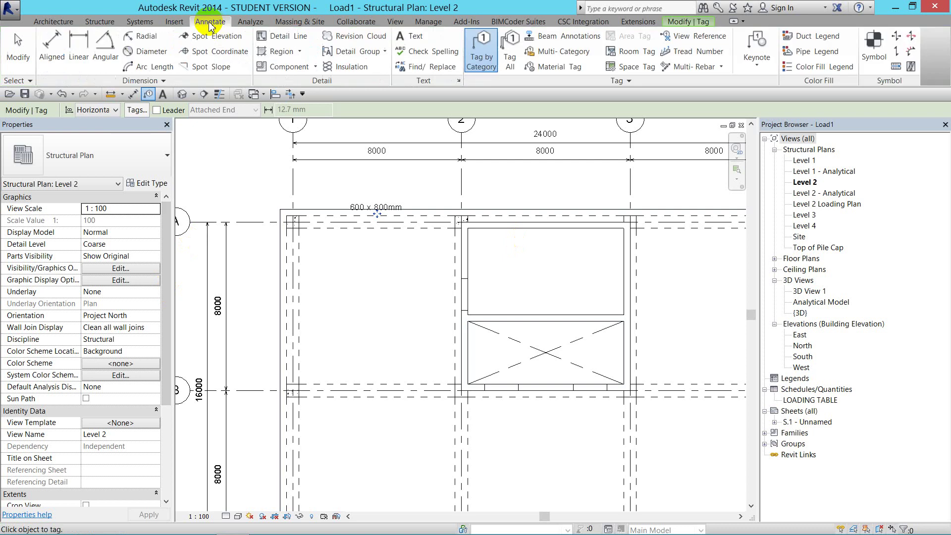
left_click(511, 52)
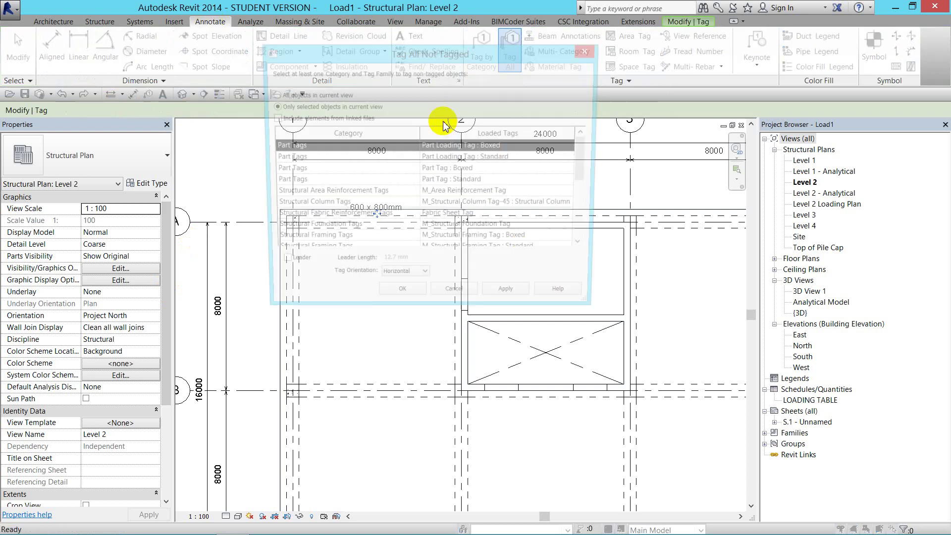
mouse_move(588, 159)
left_mouse_down()
mouse_move(590, 200)
mouse_move(589, 181)
left_mouse_up()
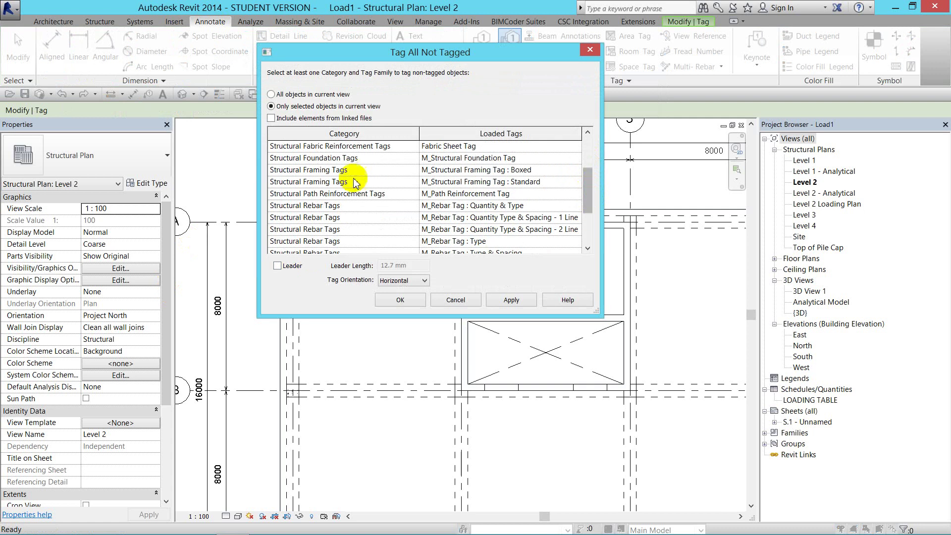
left_click(369, 181)
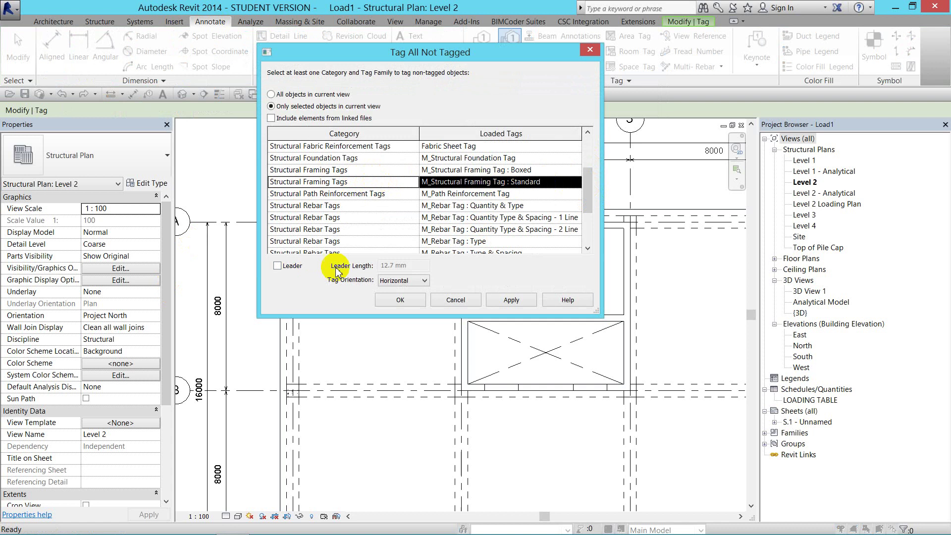
left_click(592, 52)
scroll(373, 271, "up", 4)
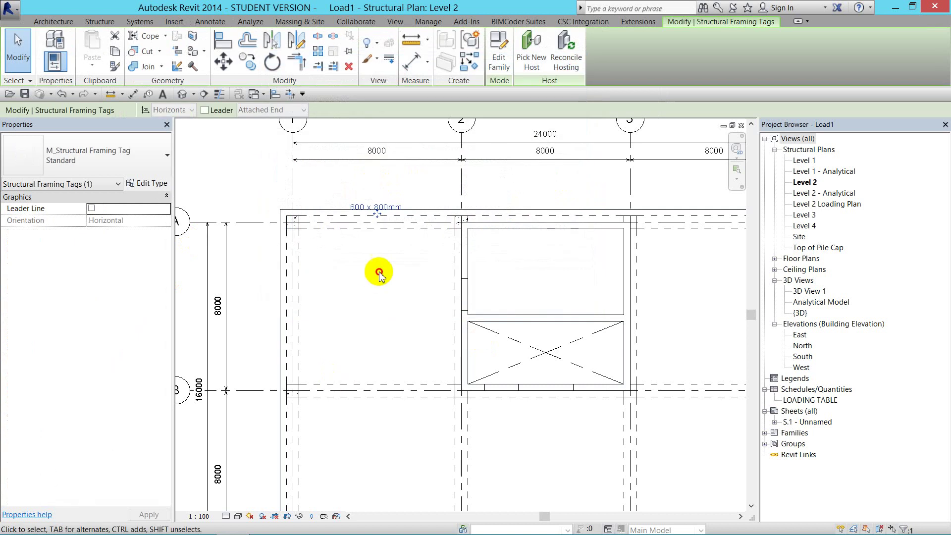
left_click(378, 191)
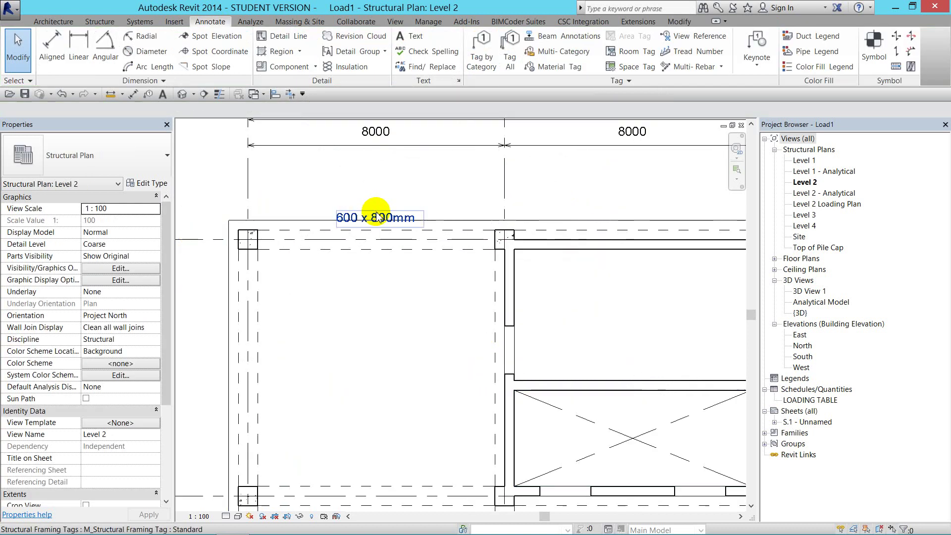
left_click_drag(375, 222, 373, 268)
left_click(373, 278)
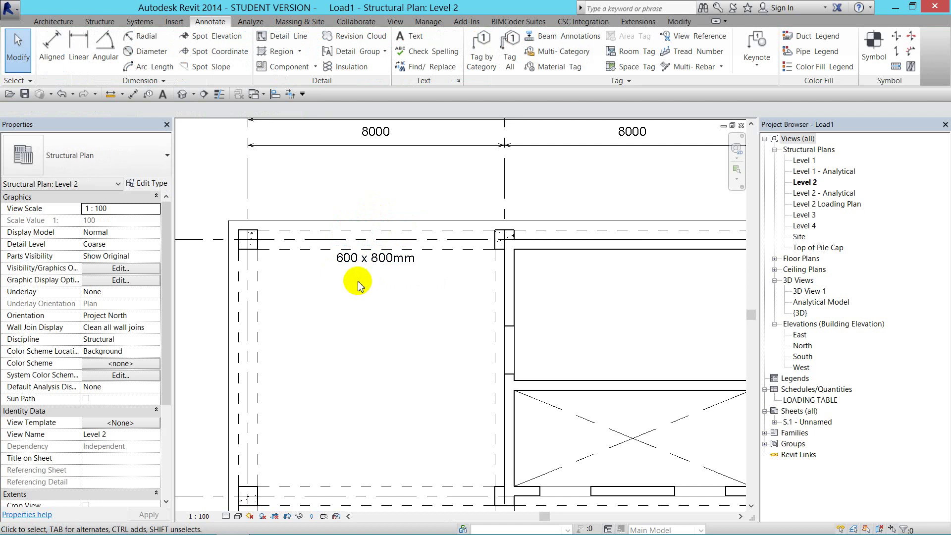
scroll(357, 278, "up", 2)
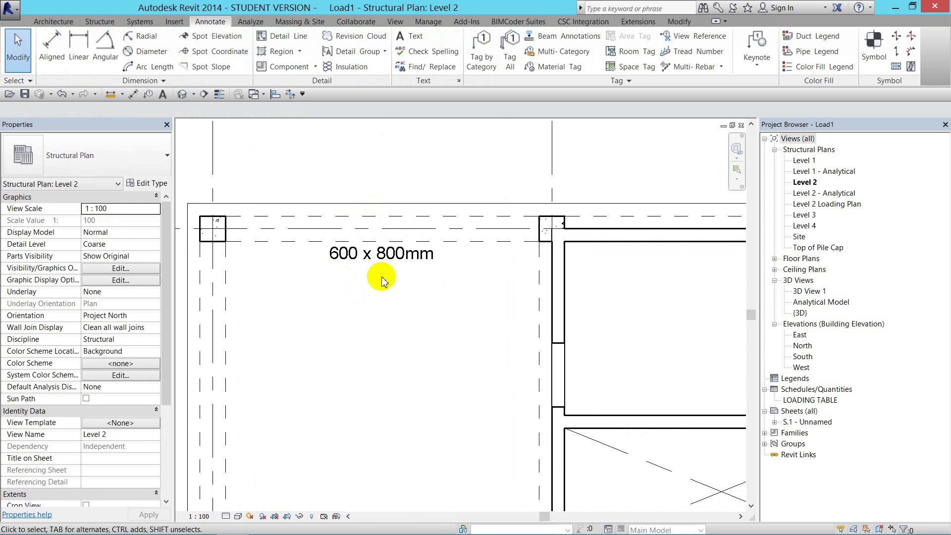
scroll(384, 283, "up", 1)
scroll(396, 291, "up", 1)
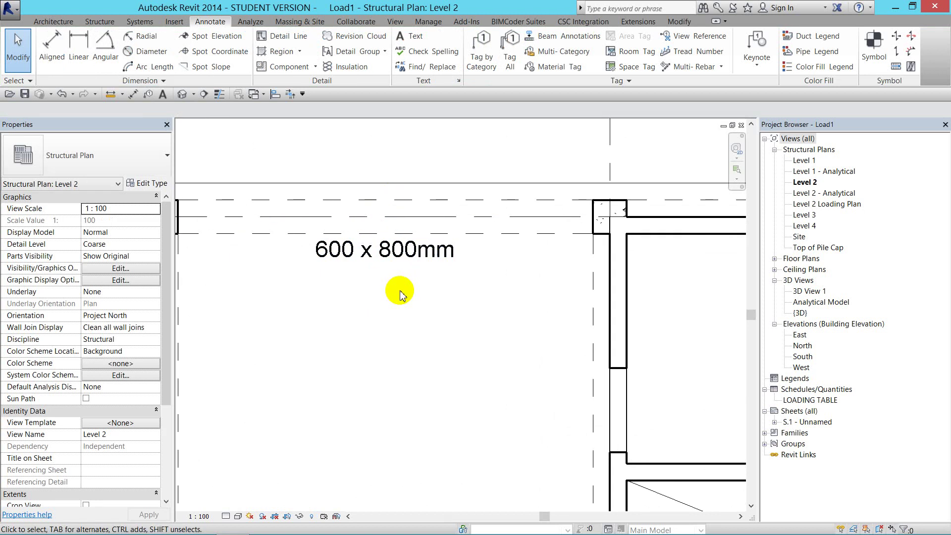
scroll(404, 296, "down", 1)
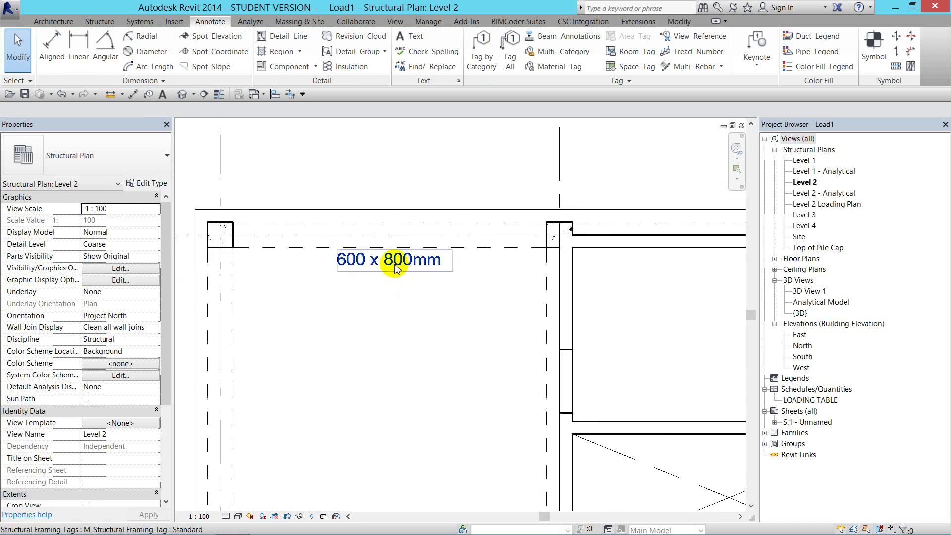
left_click(394, 268)
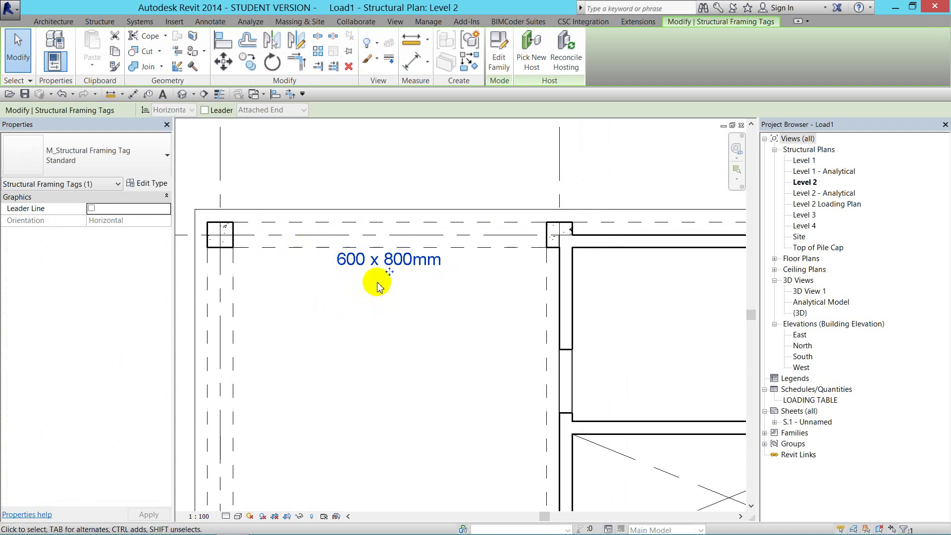
left_click(296, 228)
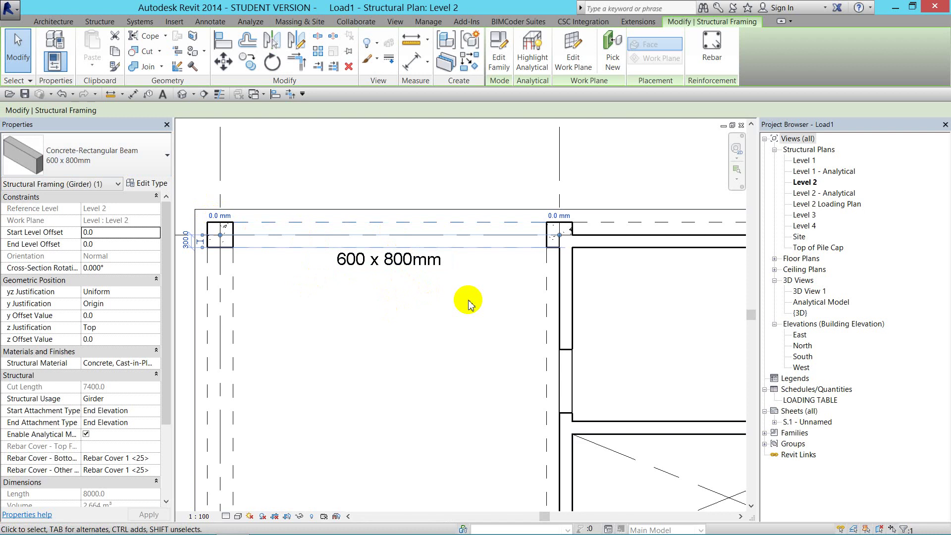
left_click(275, 264)
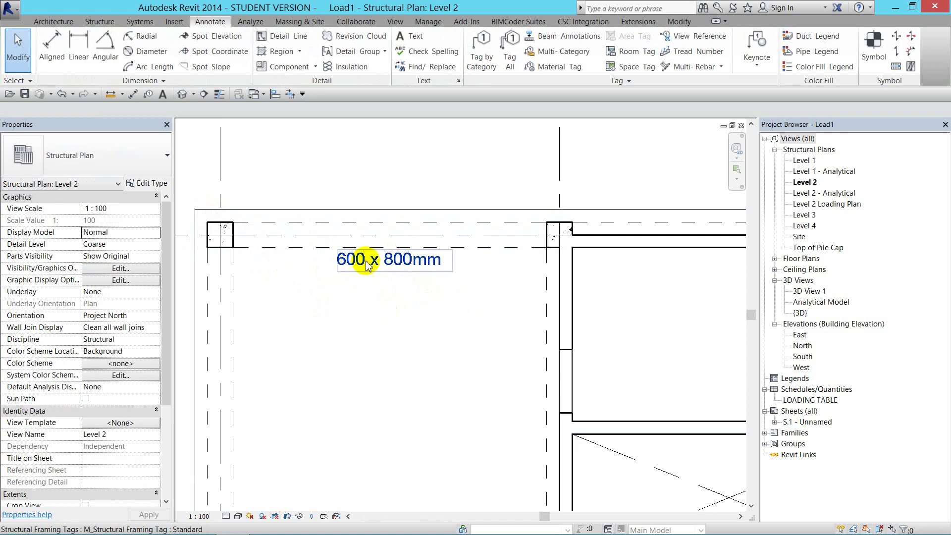
left_click(302, 253)
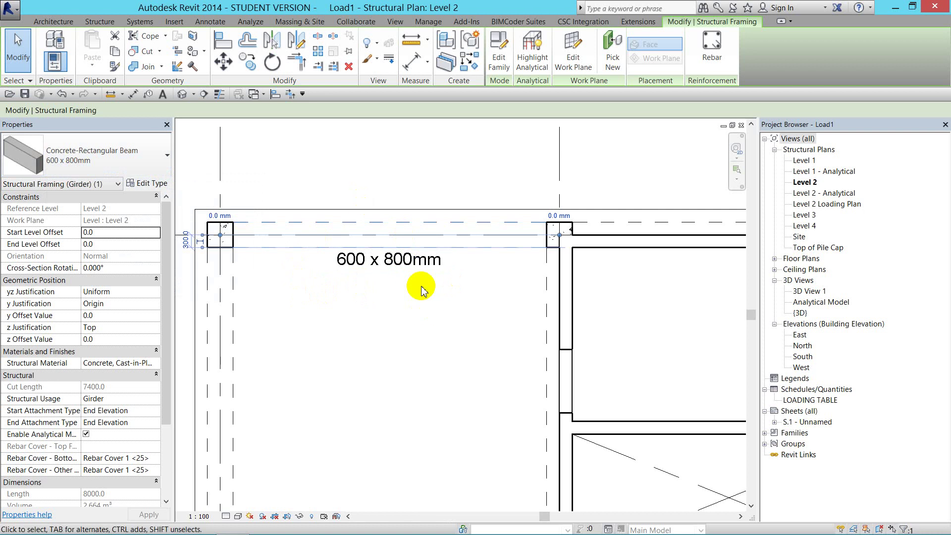
left_click(381, 307)
middle_click_drag(381, 280, 410, 285)
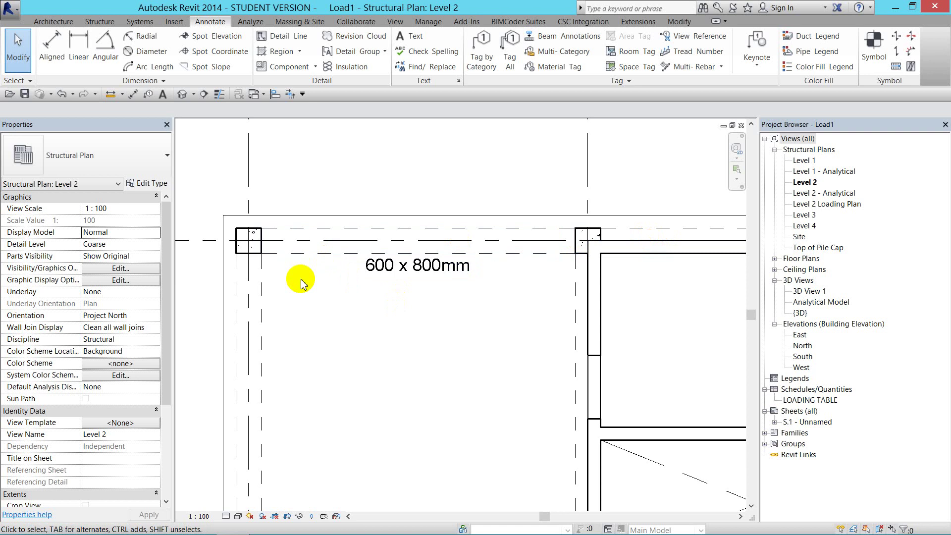
left_click(377, 252)
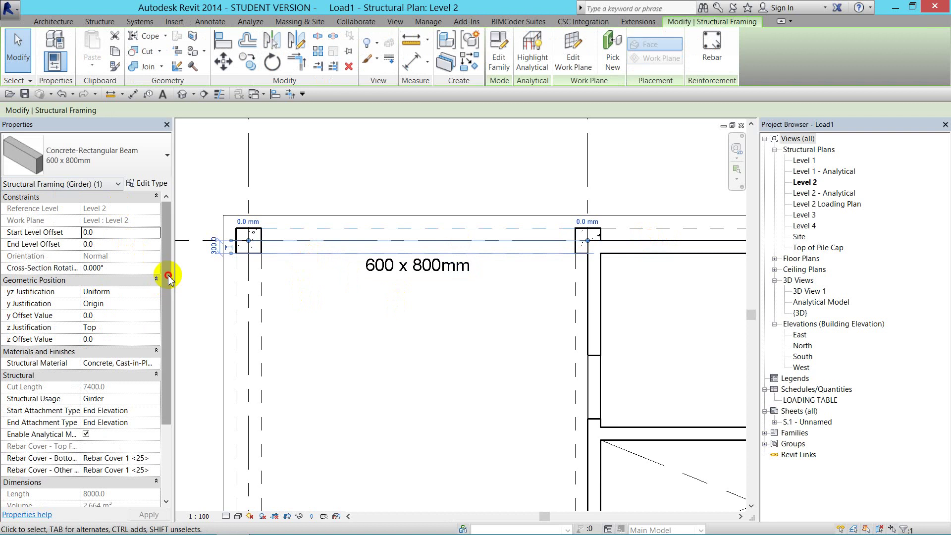
left_click_drag(166, 270, 165, 340)
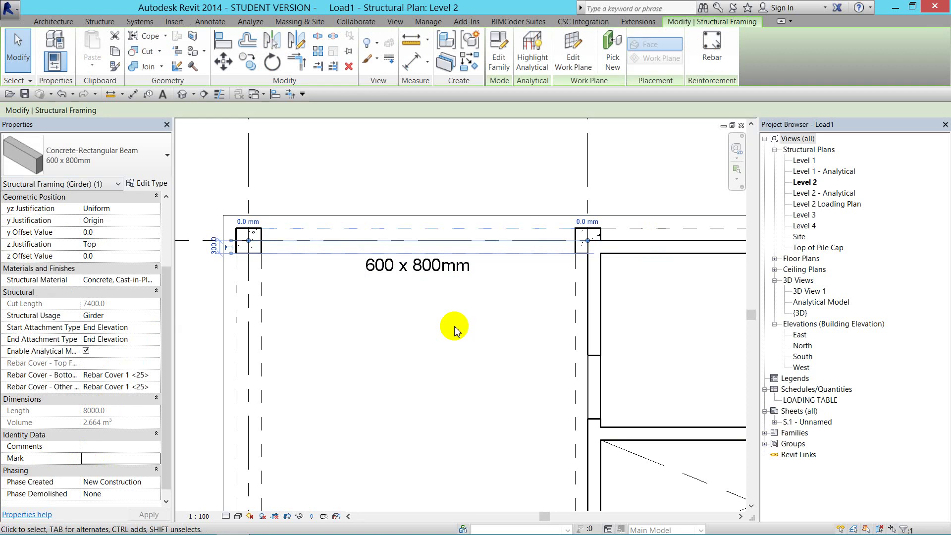
left_click(412, 316)
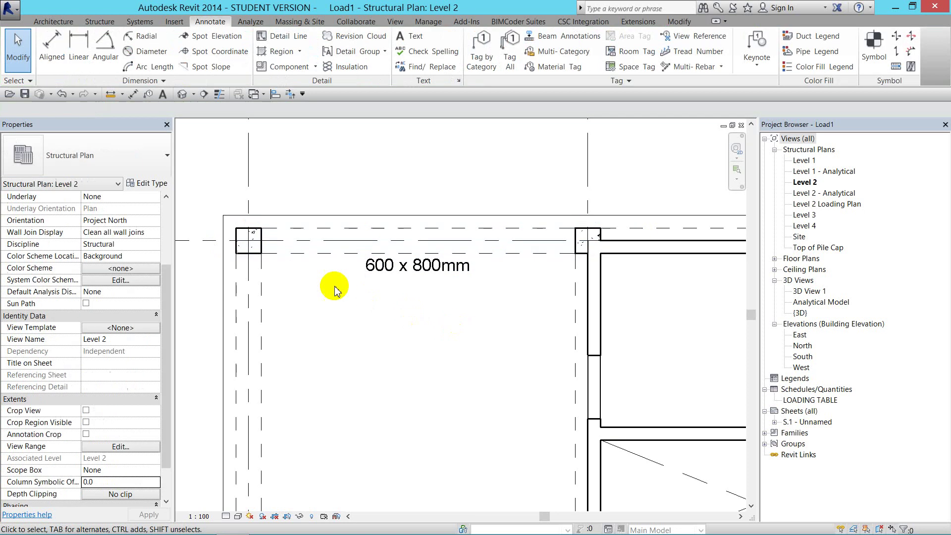
left_click(400, 279)
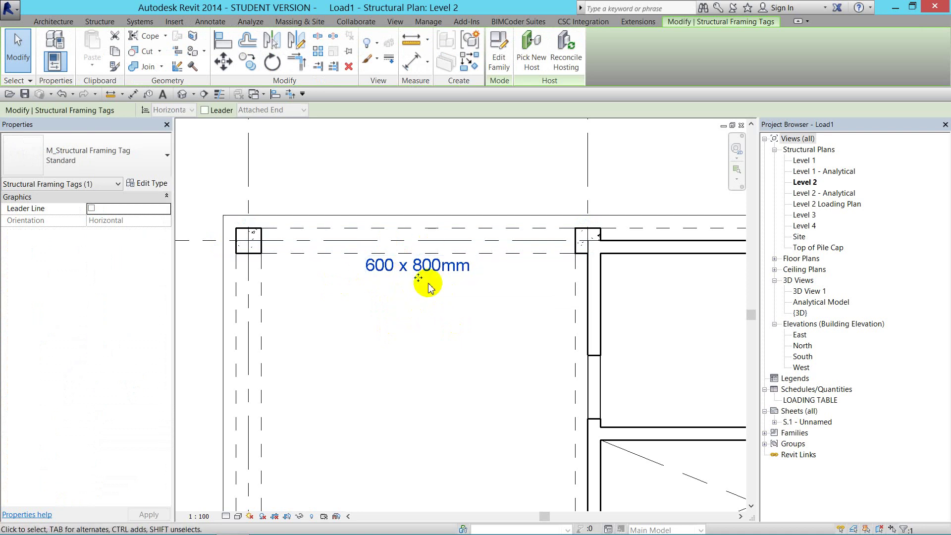
left_click_drag(424, 275, 423, 271)
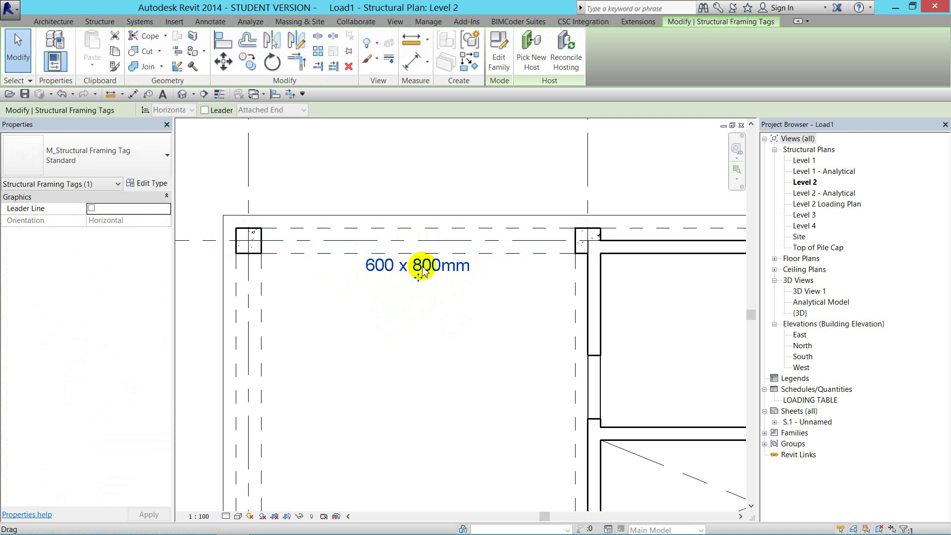
- Open the M_Structural Framing Tag family in the Family Editor and zoom out to its 1i label
left_click(500, 58)
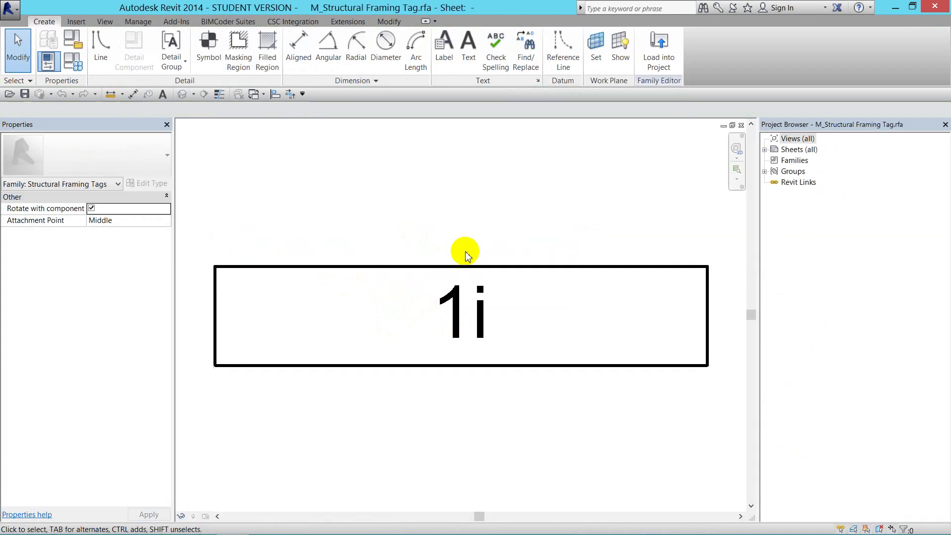
scroll(492, 278, "down", 2)
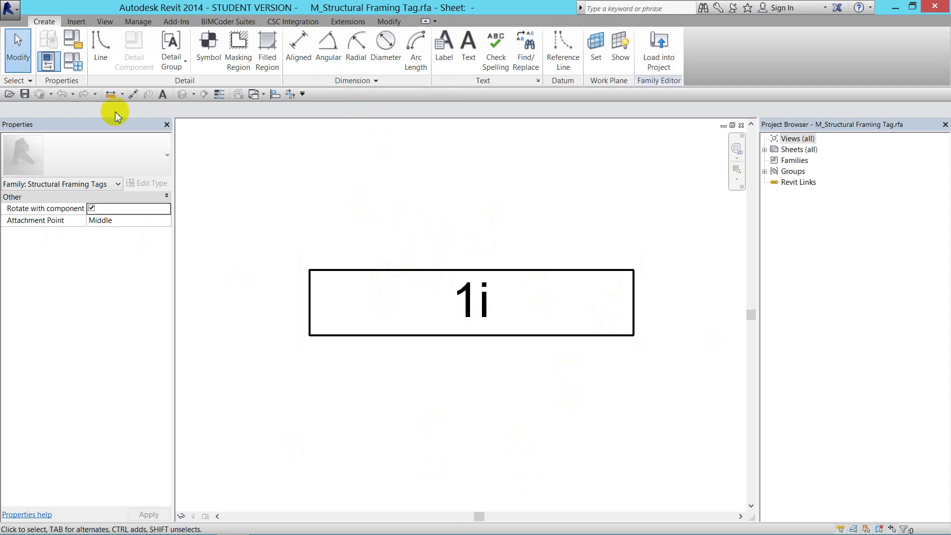
left_click(15, 11)
mouse_move(45, 169)
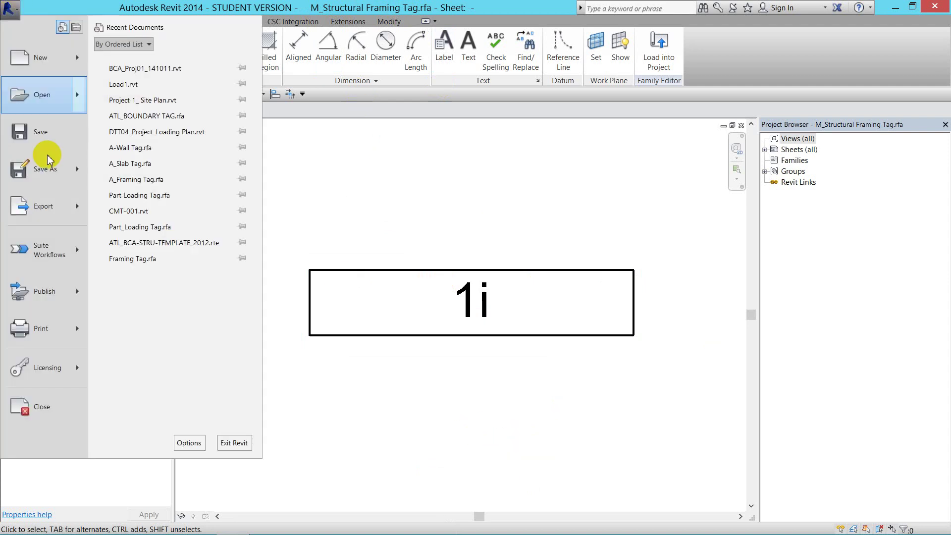
- Start Save As and browse to the D: drive's 0002-2D Components family folder
left_click(157, 114)
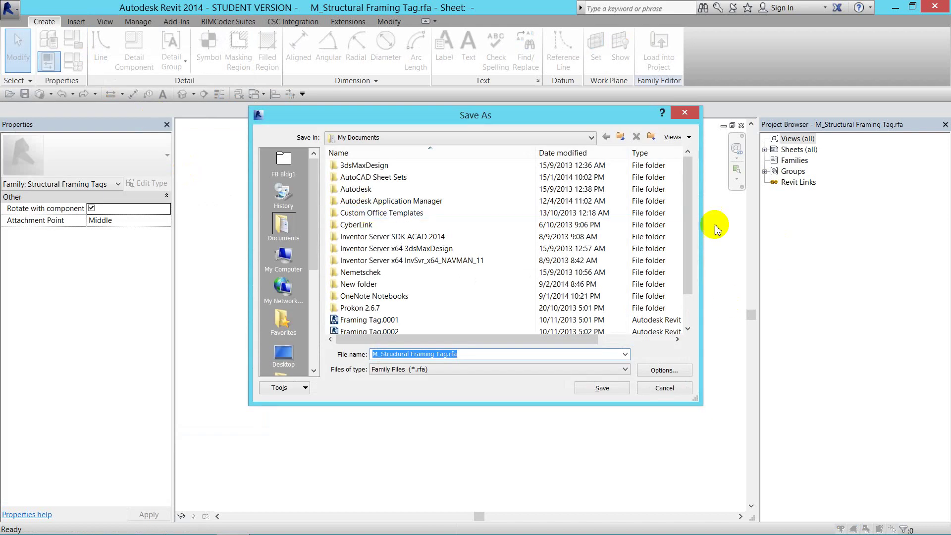
left_click(283, 258)
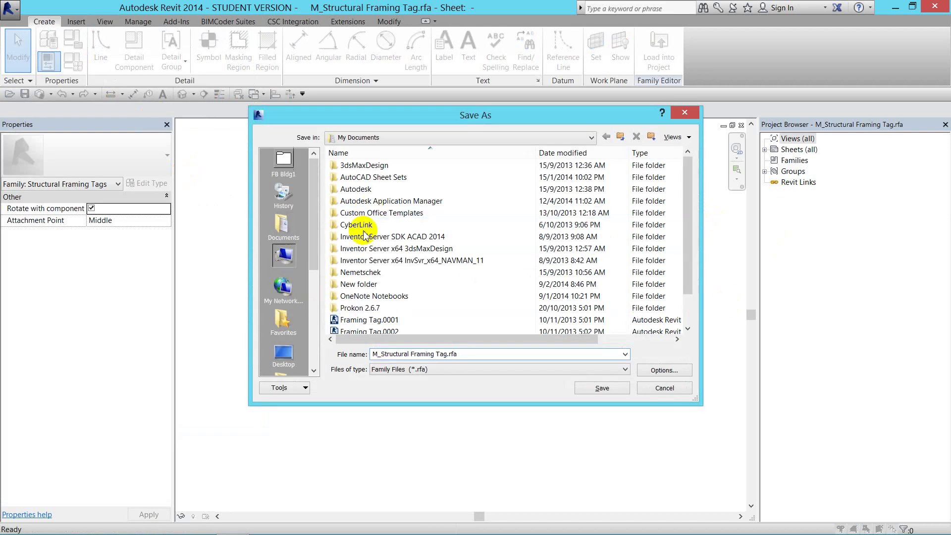
double_click(346, 191)
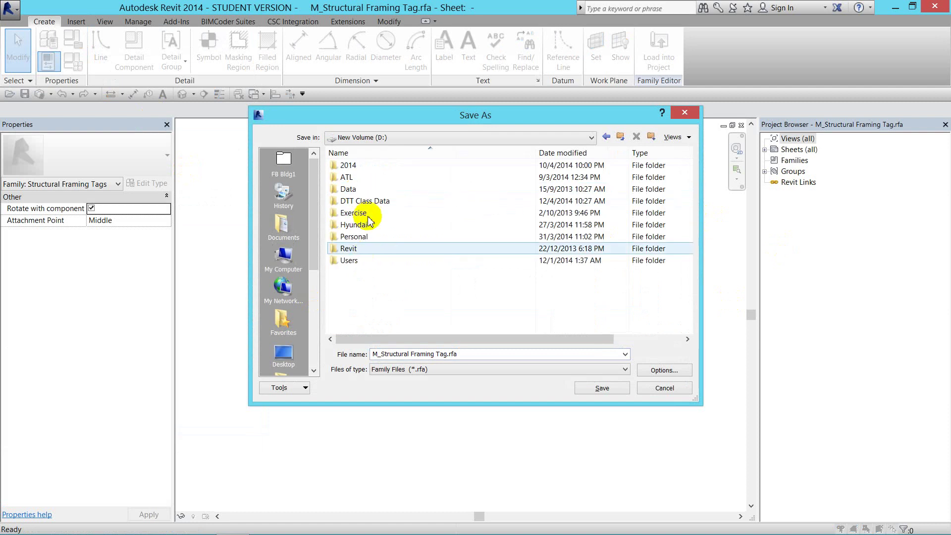
double_click(368, 203)
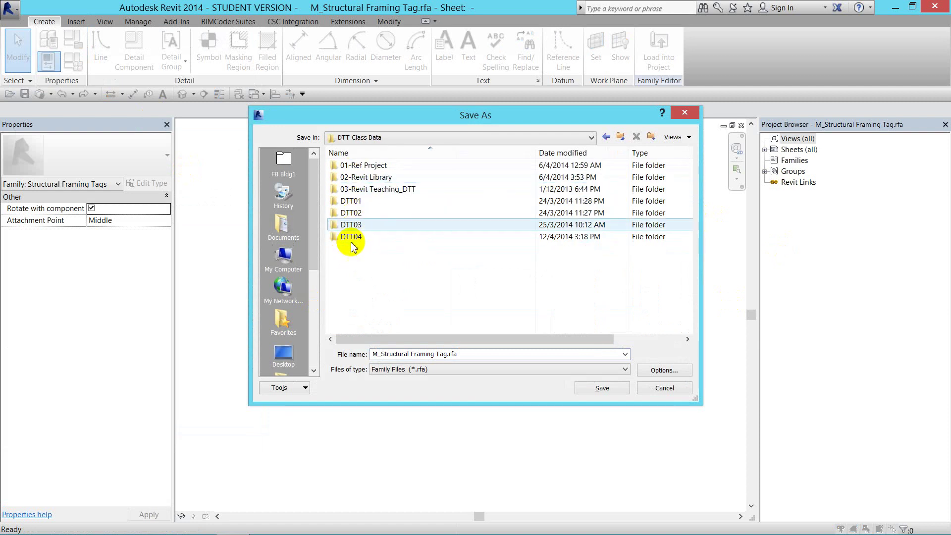
double_click(376, 177)
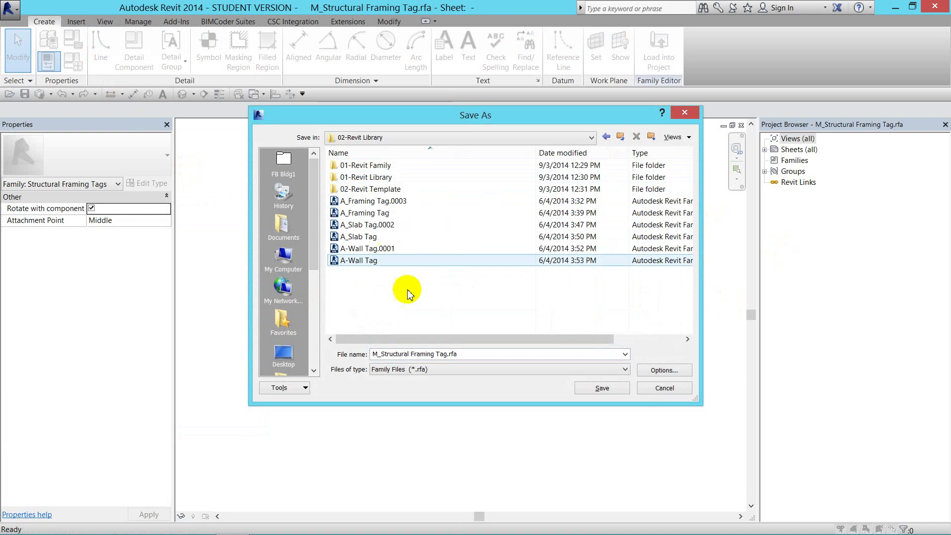
double_click(379, 165)
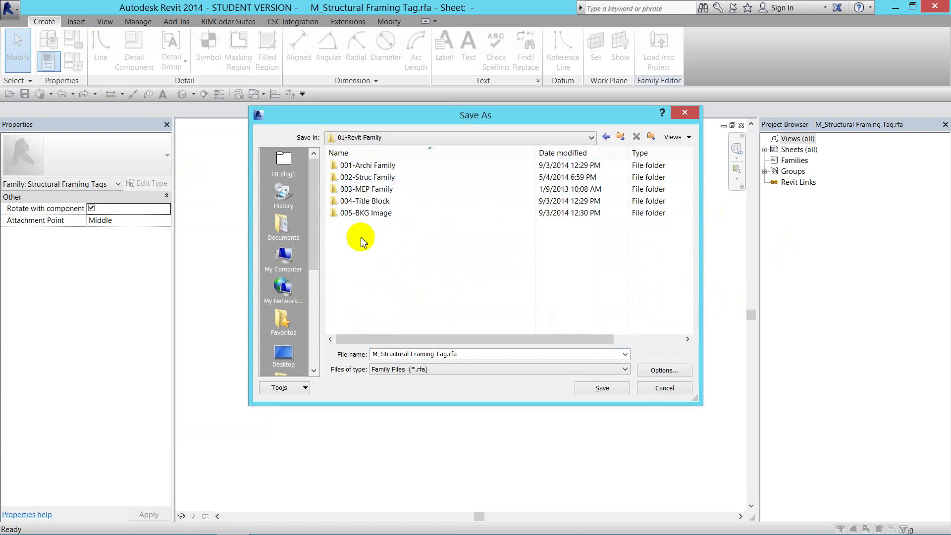
double_click(377, 177)
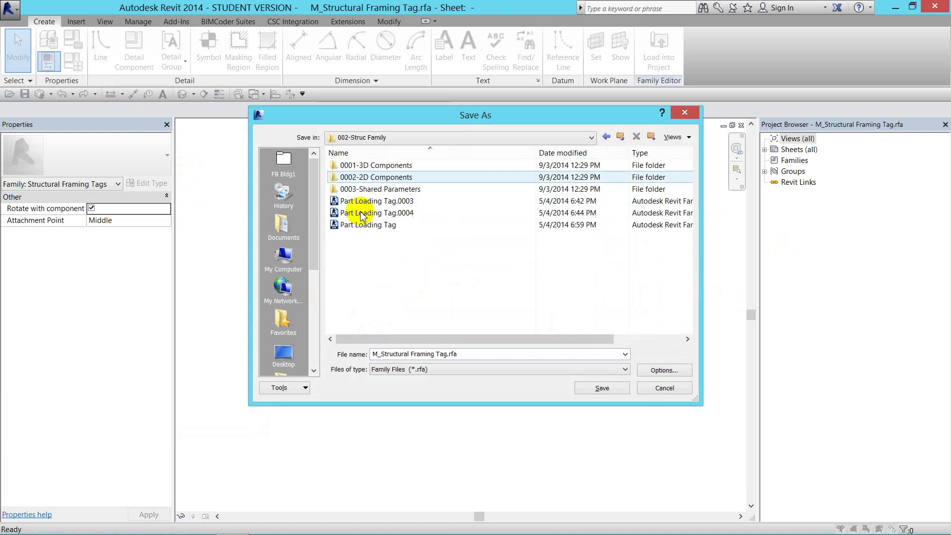
double_click(383, 179)
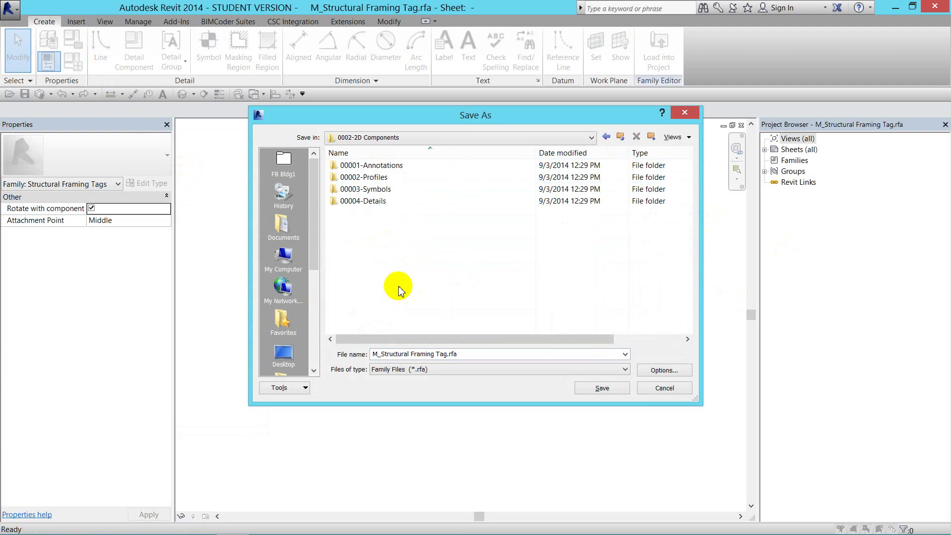
left_click(383, 167)
double_click(383, 168)
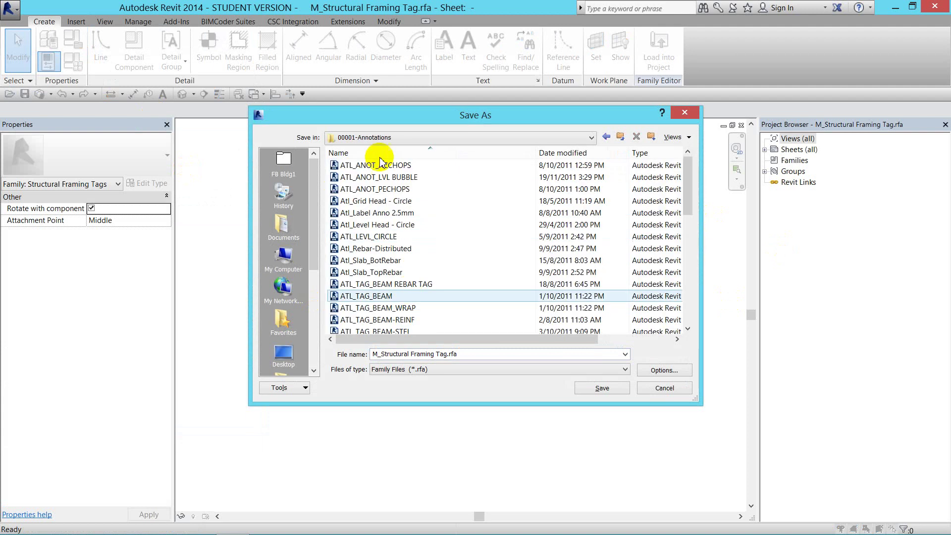
left_click(621, 137)
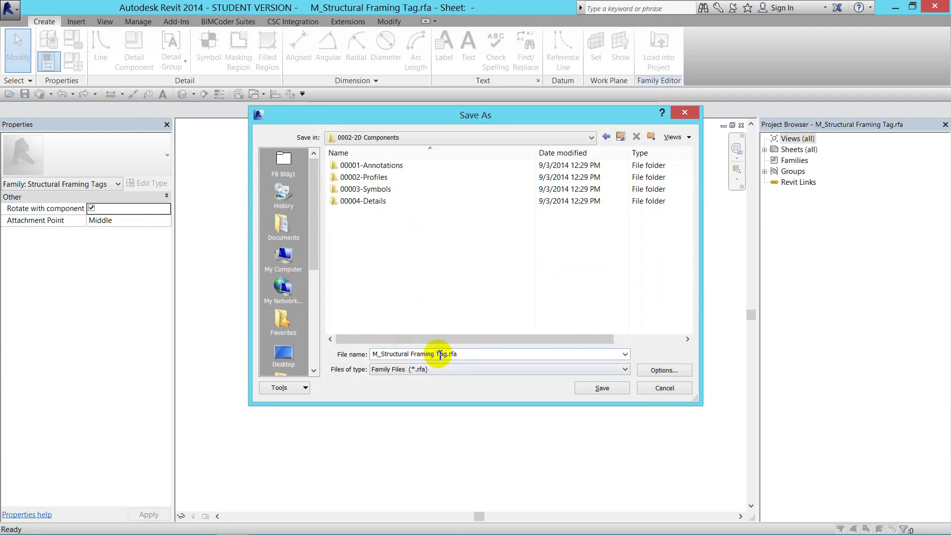
- Save the family as A_Structural Framing Tag.rfa, accepting the default file save options
left_click(358, 355)
type("A")
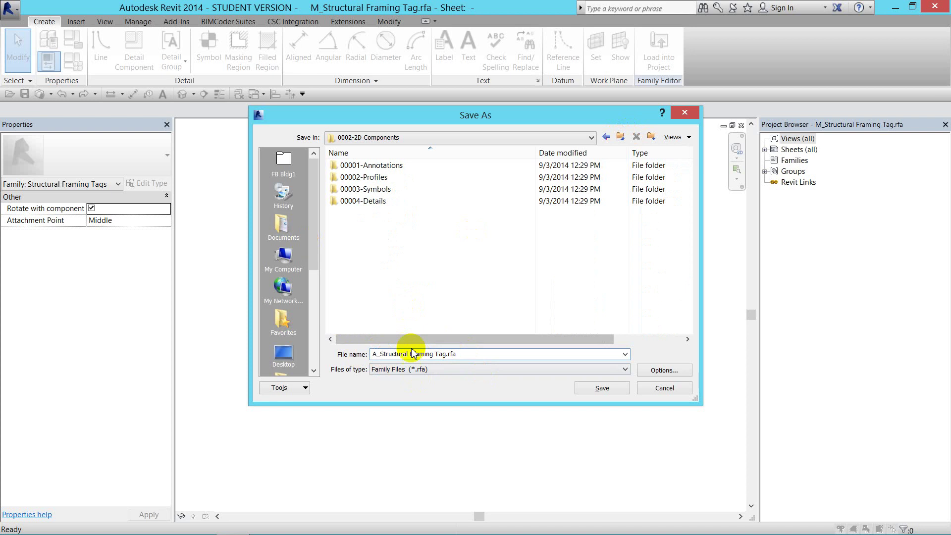
left_click(375, 354)
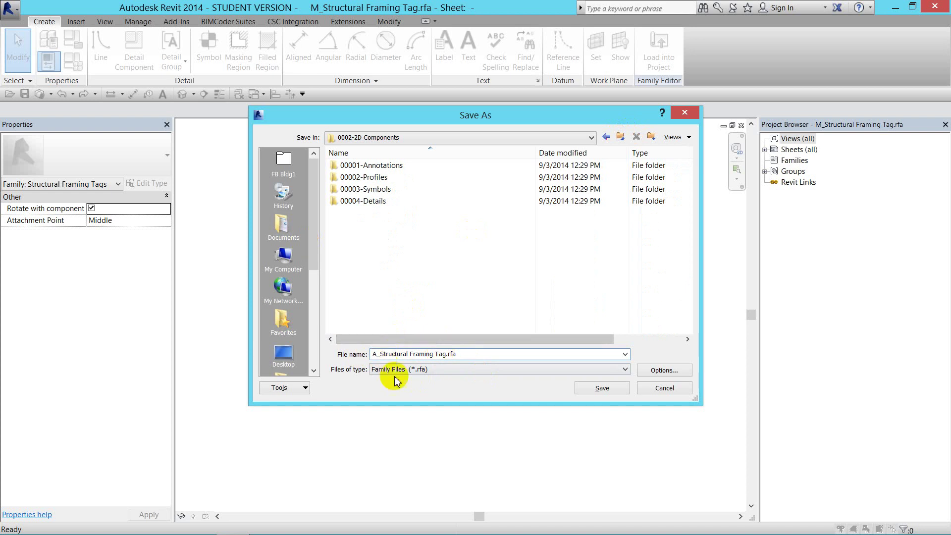
left_click(642, 371)
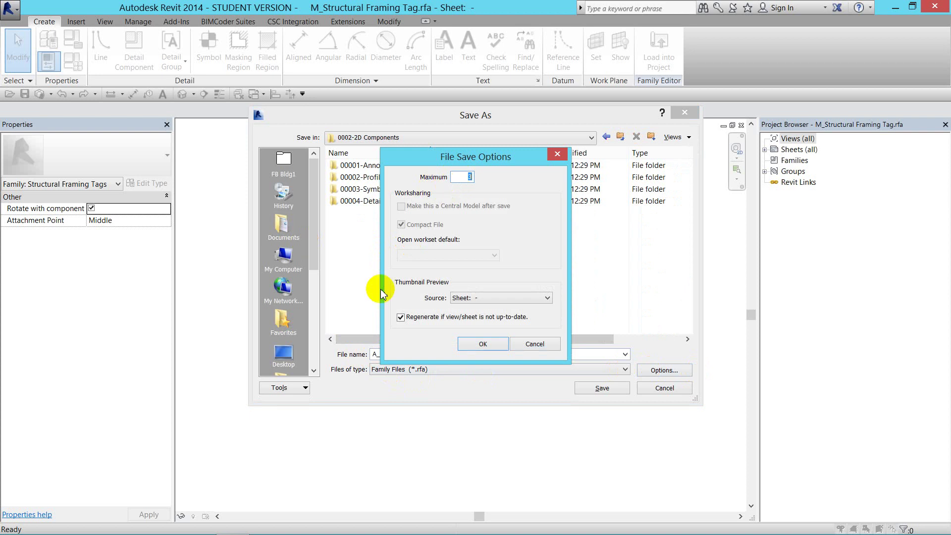
left_click(480, 347)
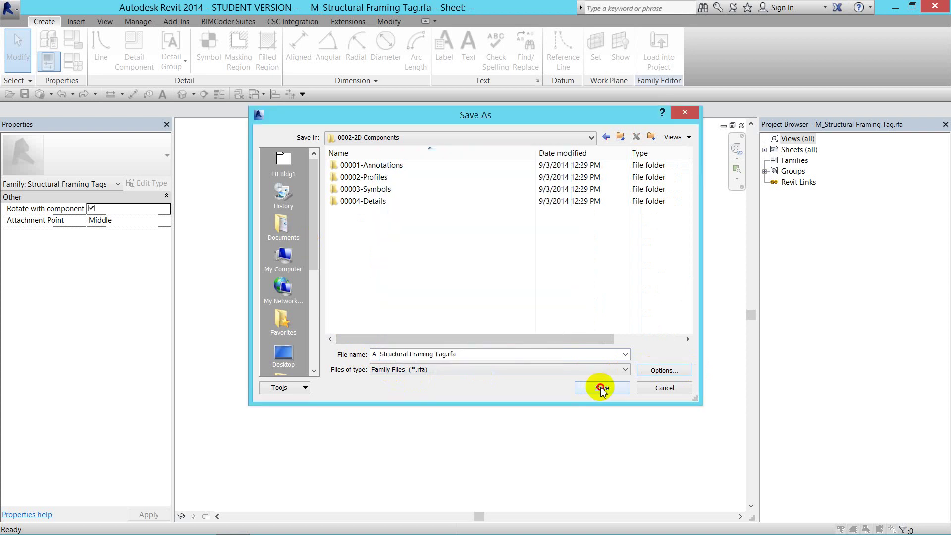
left_click(601, 388)
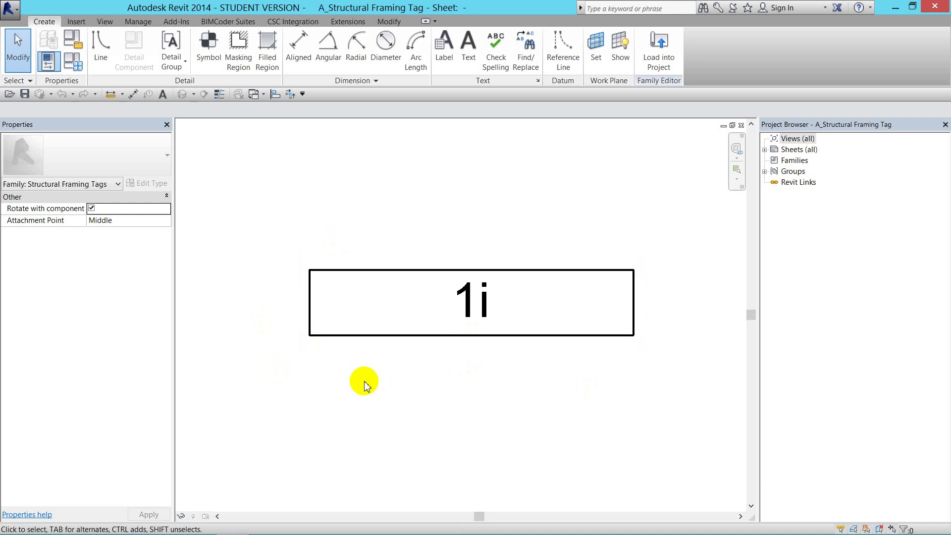
- Delete the top, right, bottom and left box lines around the 1i label
left_click(394, 278)
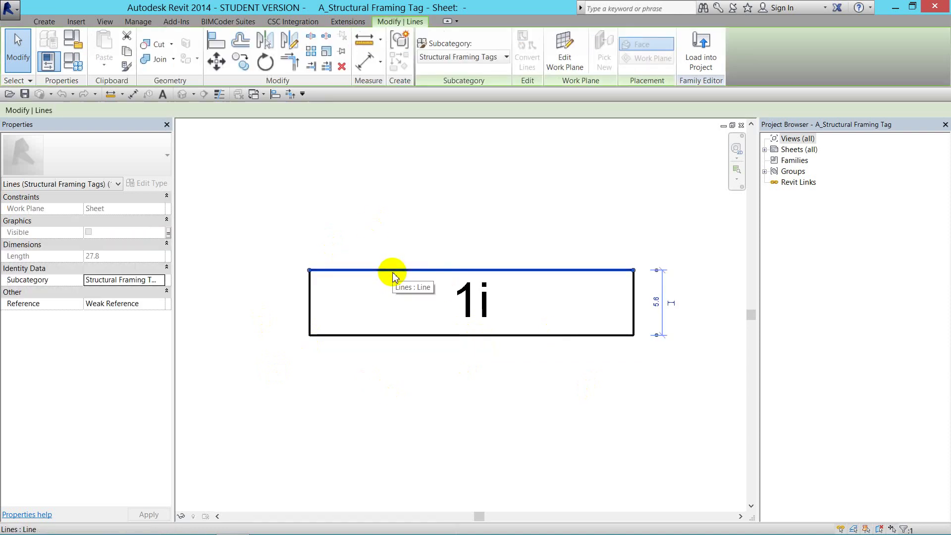
key("Delete")
left_click(634, 297)
key("Delete")
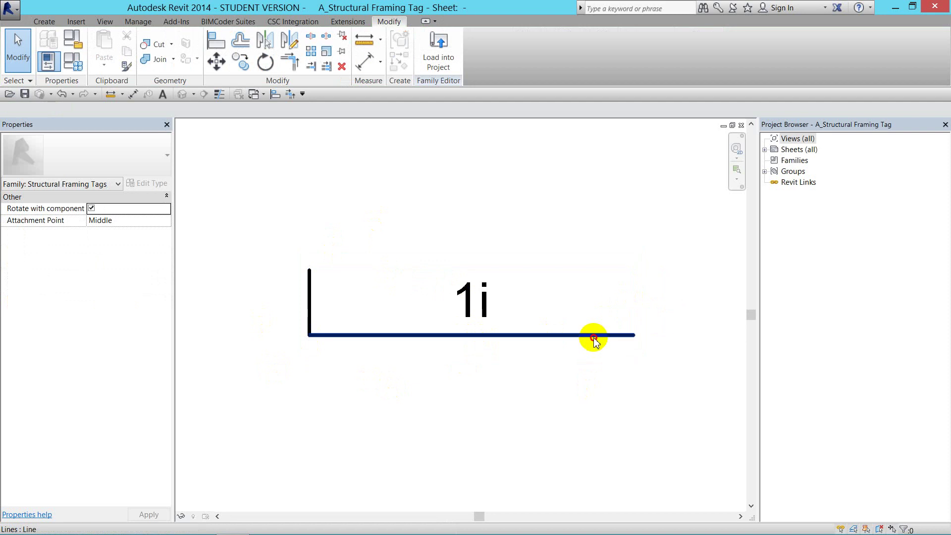
key("Delete")
left_click(310, 305)
key("Delete")
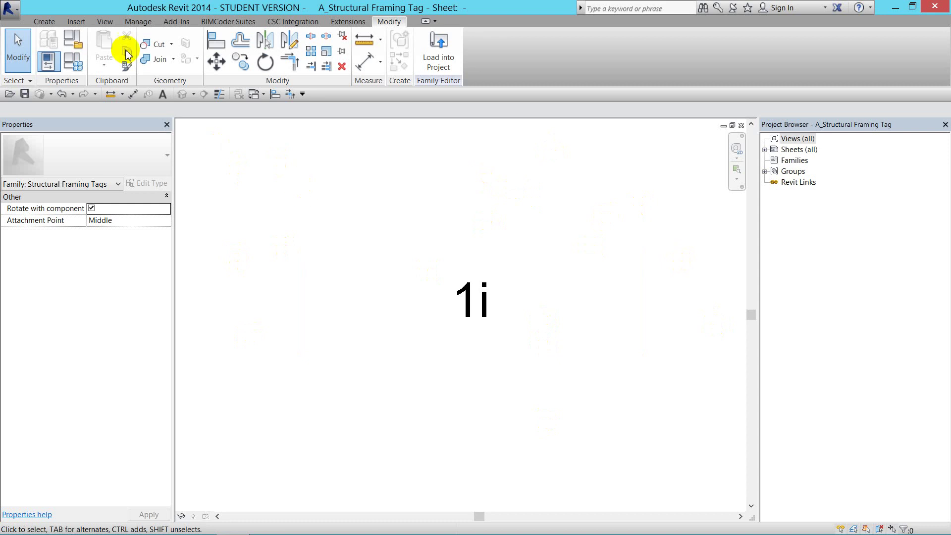
- Turn on Reference Planes under Annotation Categories in Visibility/Graphics
left_click(104, 22)
left_click(52, 63)
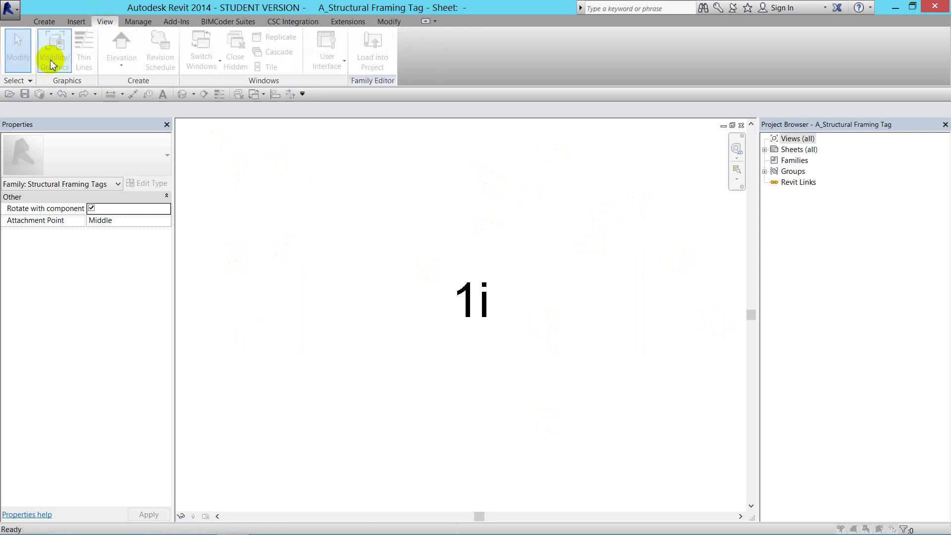
left_click(311, 110)
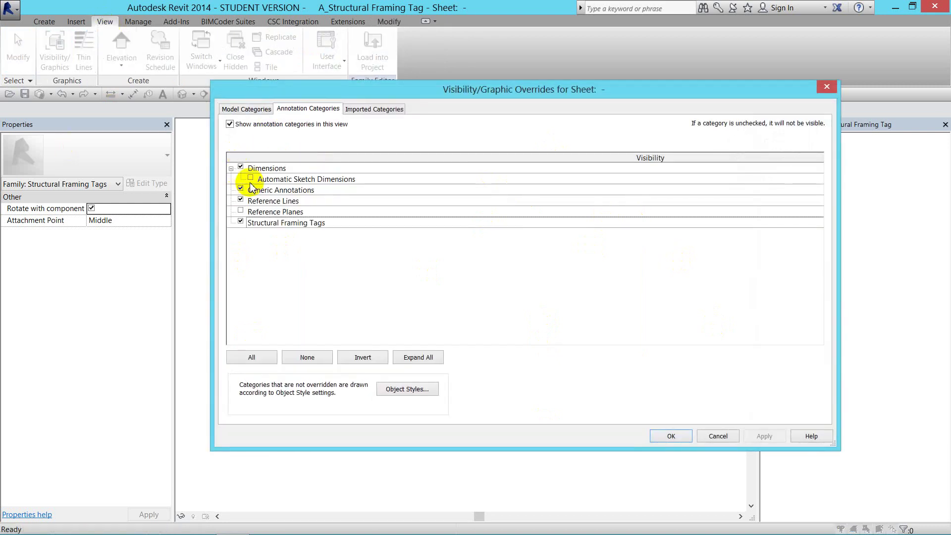
left_click(241, 210)
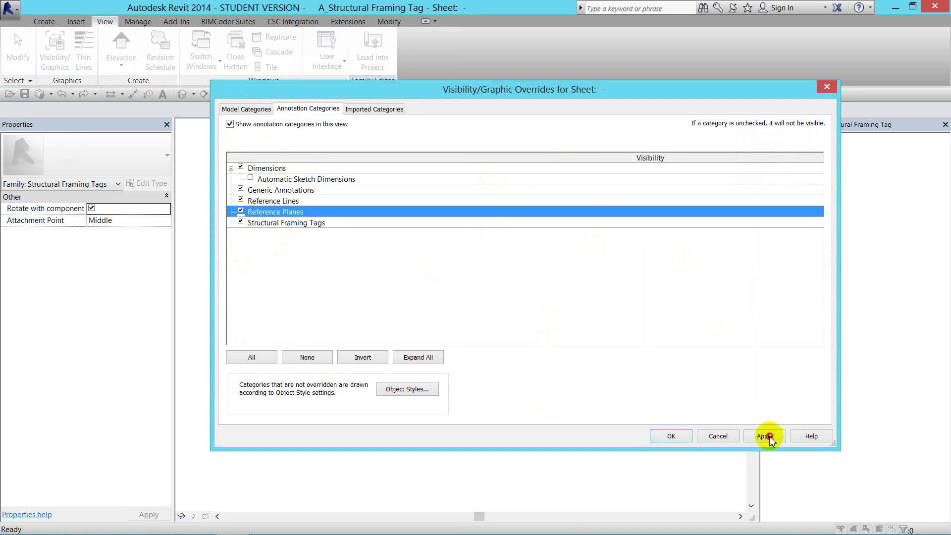
left_click(765, 436)
left_click(661, 436)
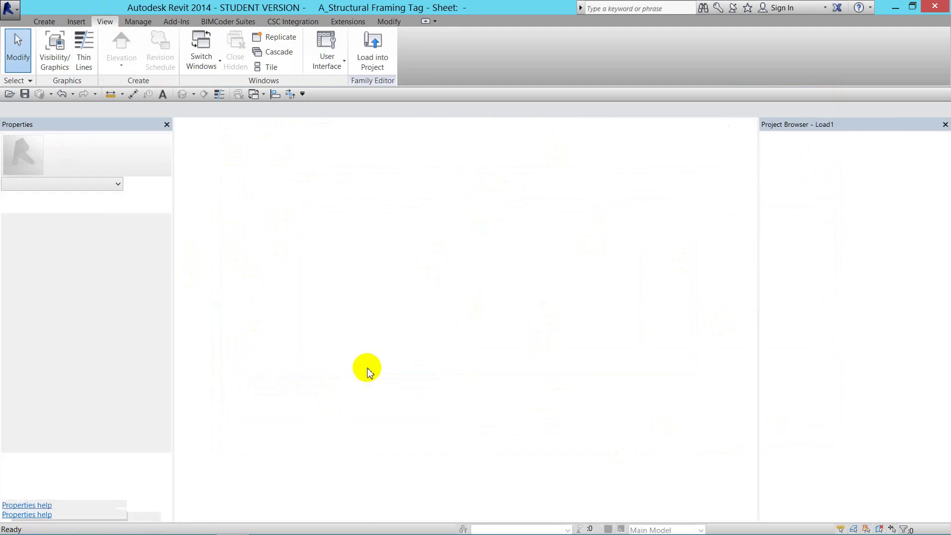
- Nudge the 600 x 800mm beam tag in Load1's Level 2 plan, then return to the family editor
left_click(394, 280)
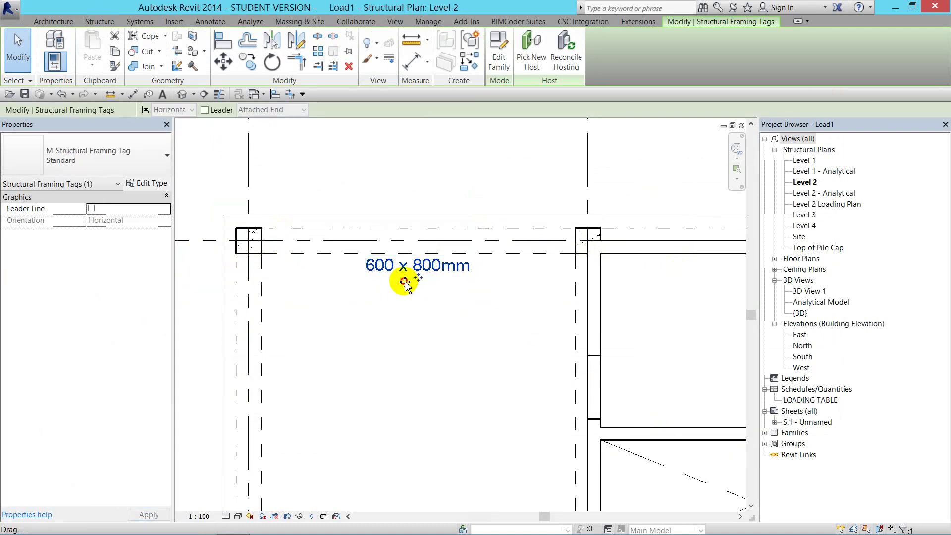
left_click_drag(405, 284, 408, 280)
key("ctrl+Tab")
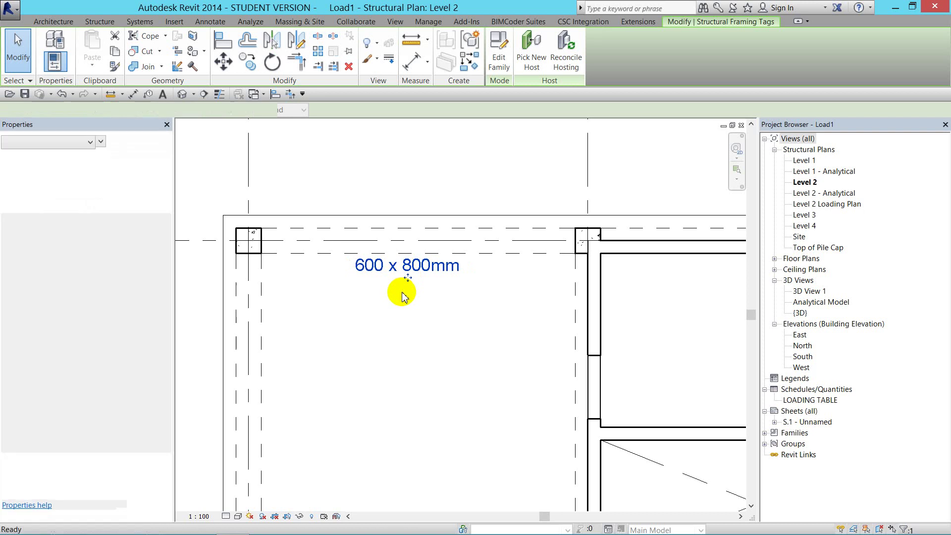
key("ctrl+Tab")
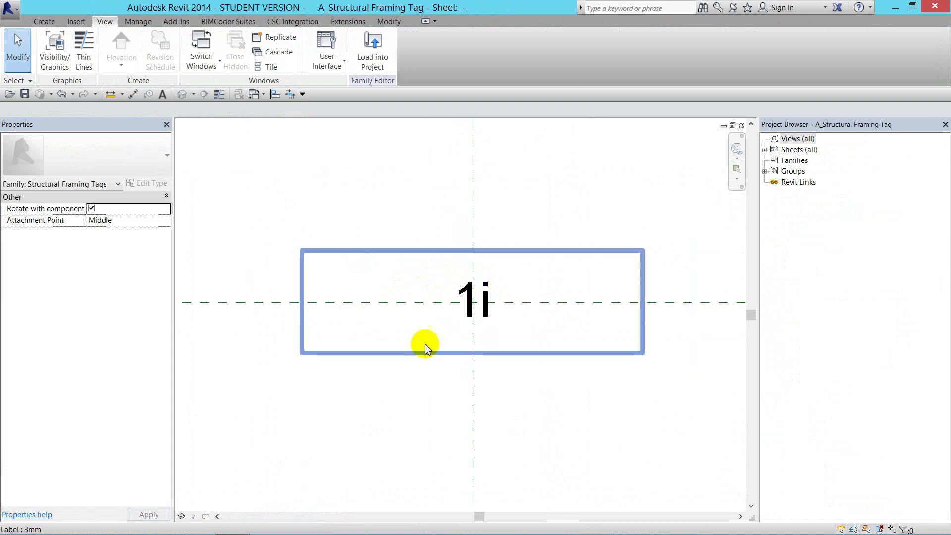
scroll(434, 354, "down", 2)
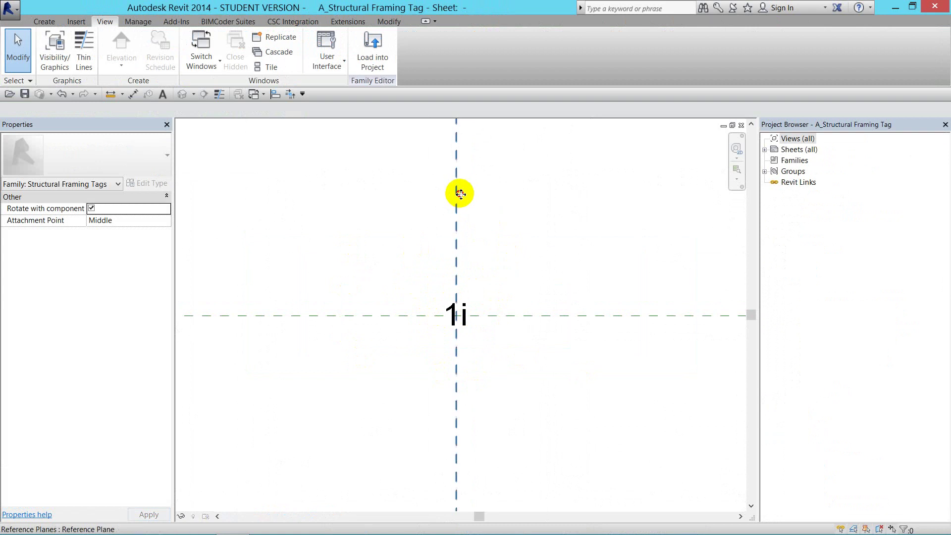
left_click(457, 193)
left_click(337, 320)
left_click(270, 219)
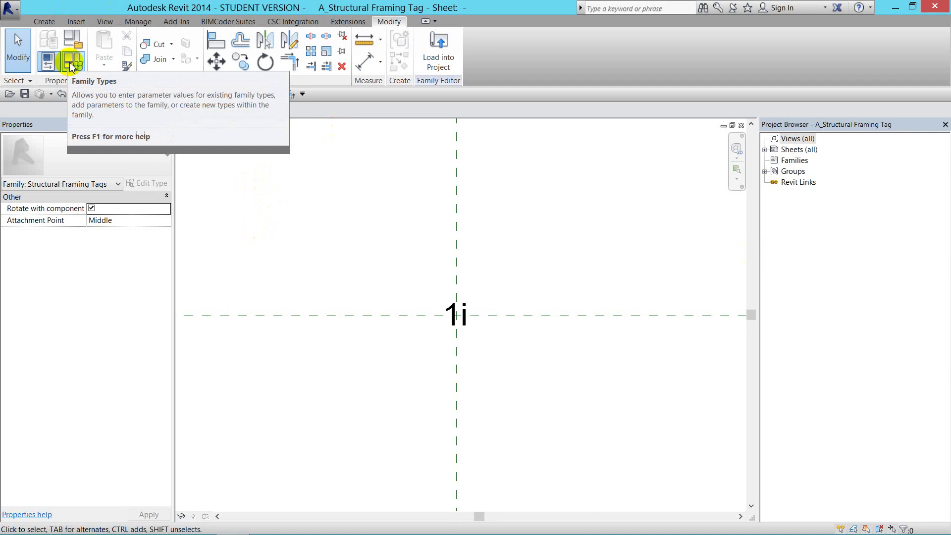
- Delete the Boxed type in the Family Types dialog
left_click(72, 63)
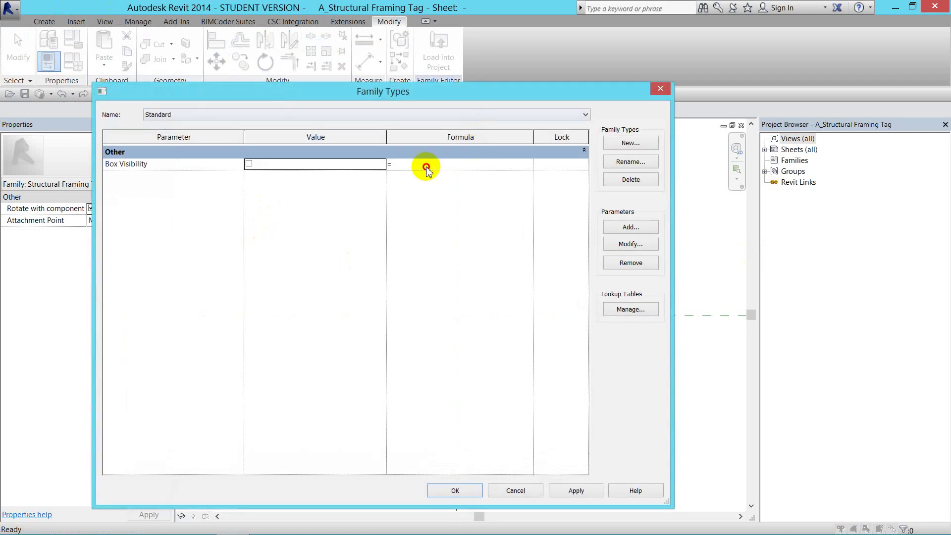
left_click_drag(446, 91, 233, 185)
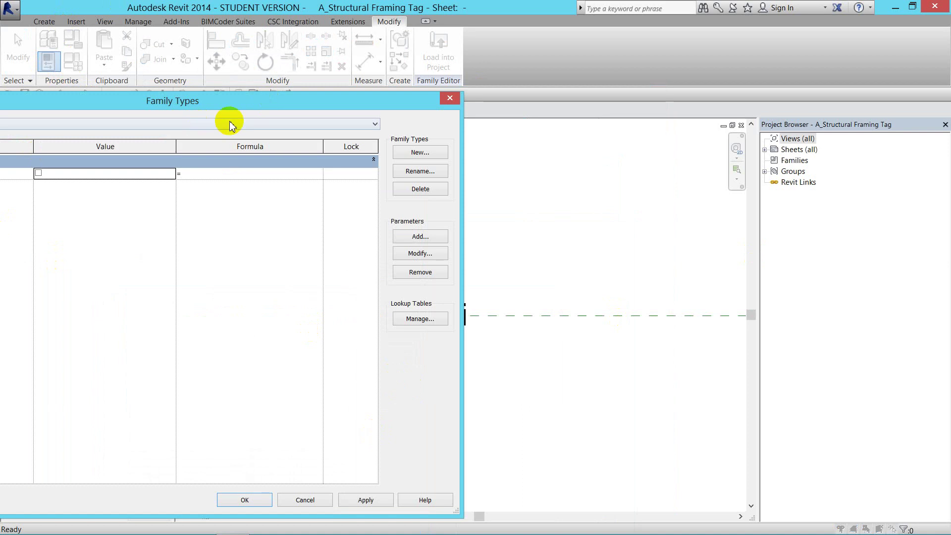
left_click_drag(230, 105, 440, 135)
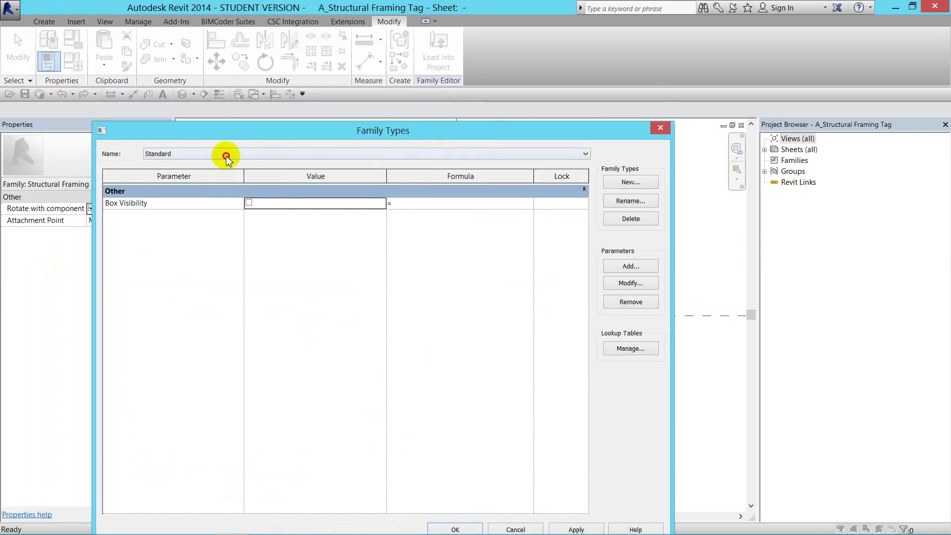
left_click(226, 156)
left_click(154, 169)
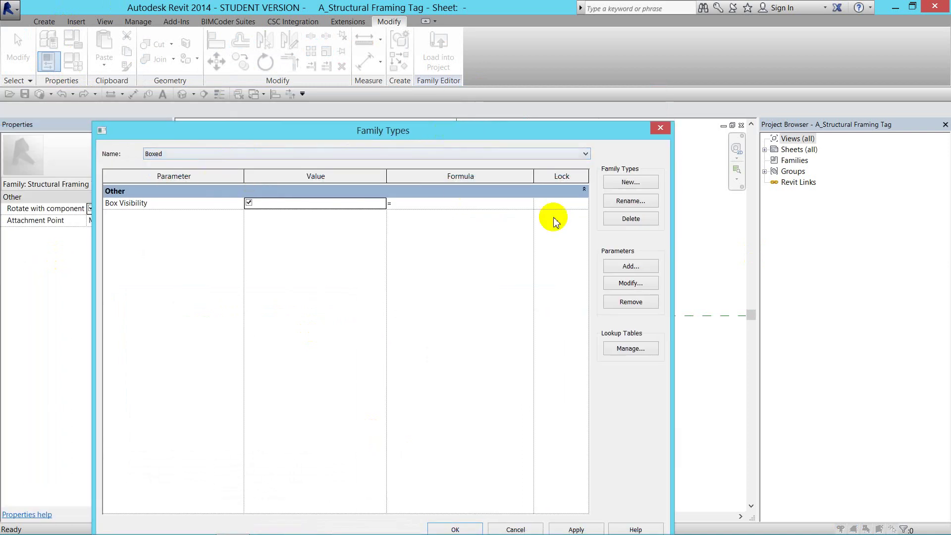
left_click(633, 221)
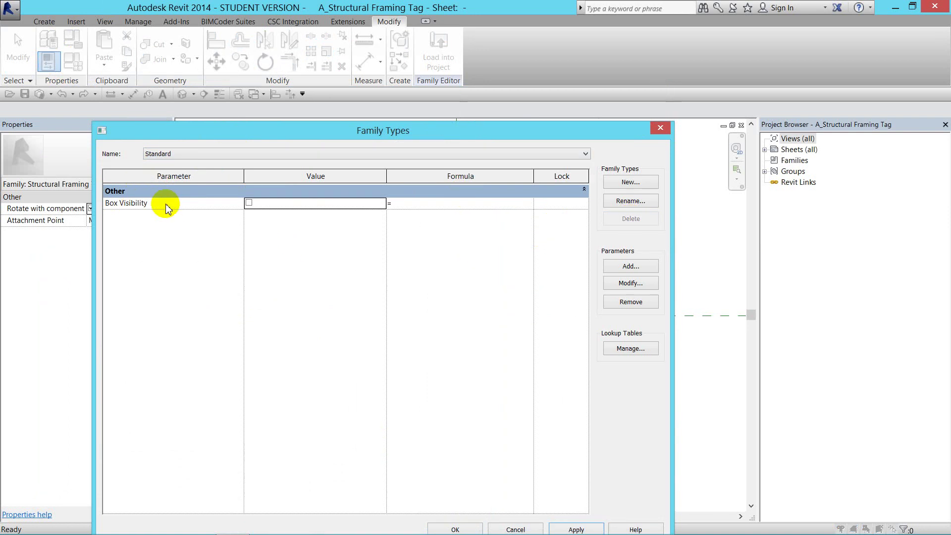
- Remove the Box Visibility parameter and close Family Types with the change applied
left_click(135, 203)
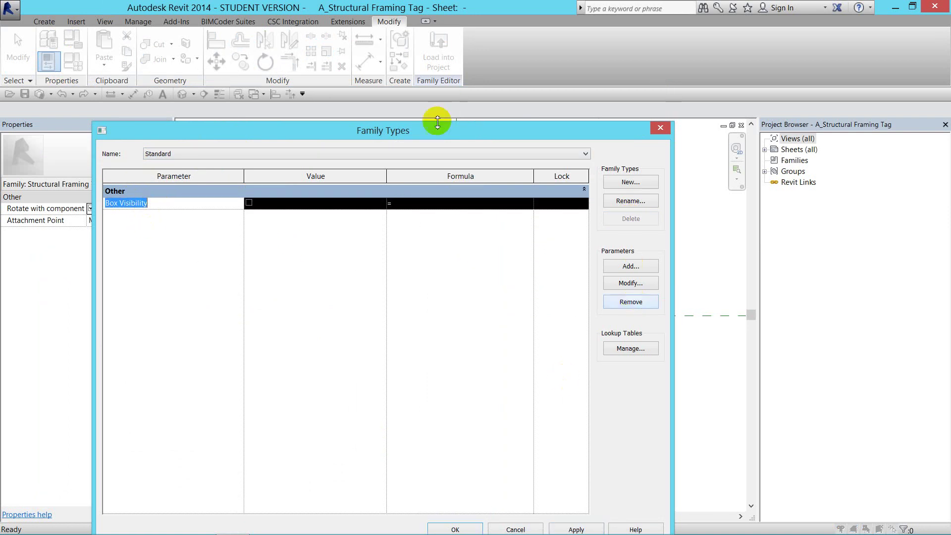
left_click_drag(350, 123, 63, 107)
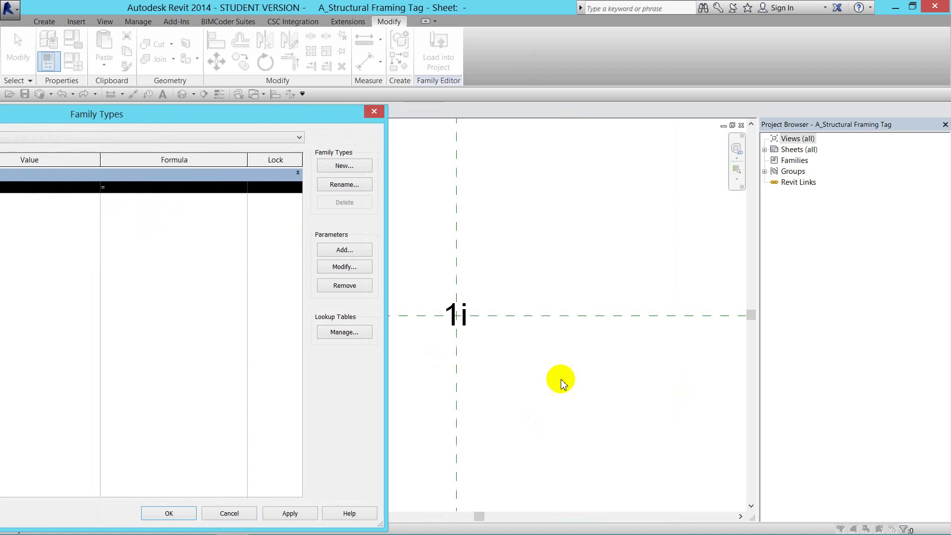
left_click_drag(310, 117, 496, 129)
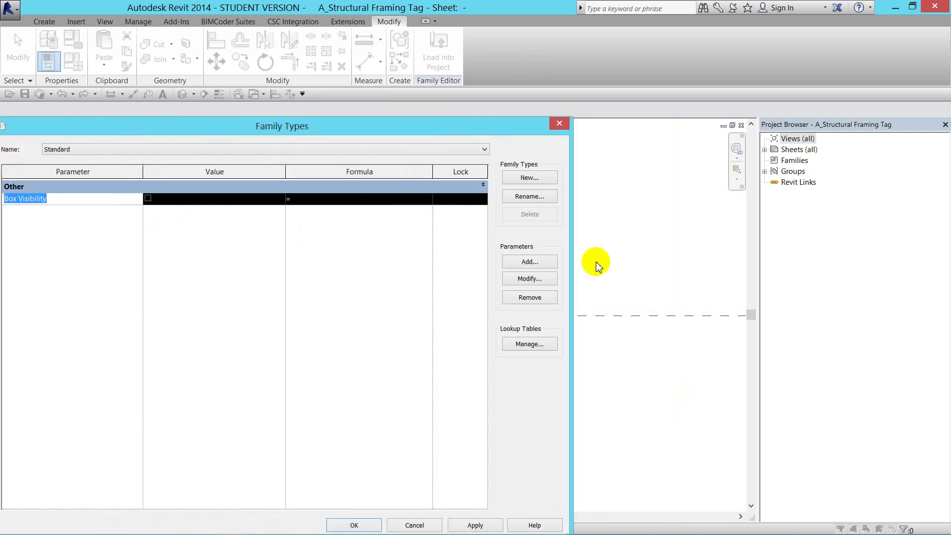
left_click(523, 303)
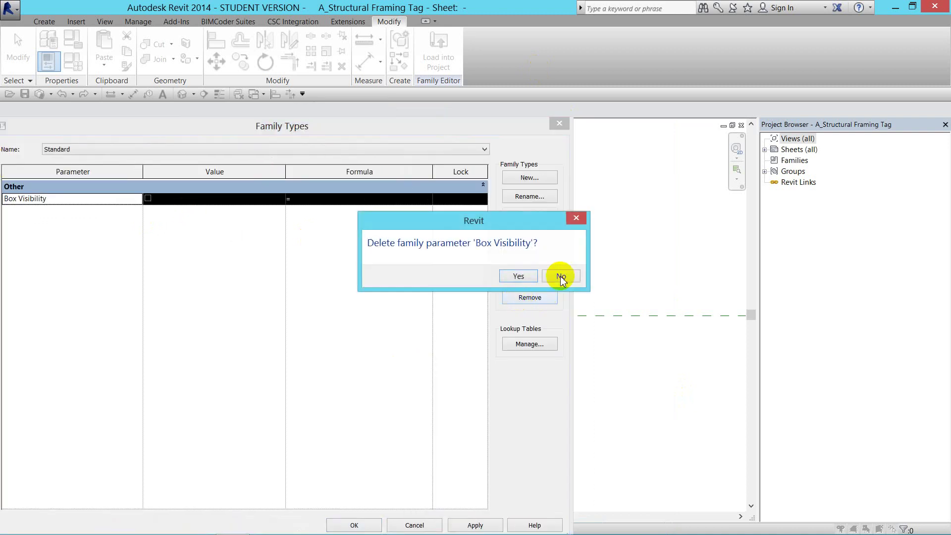
left_click(517, 275)
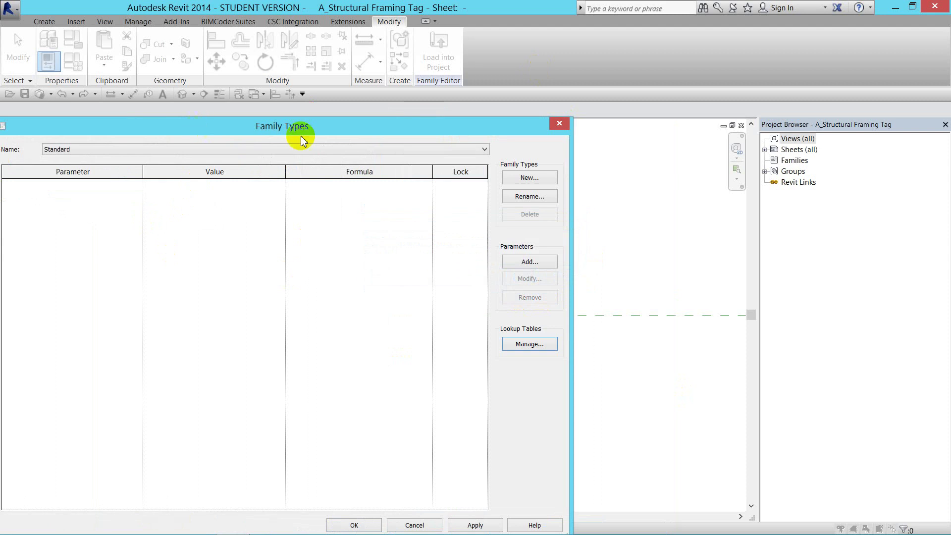
left_click_drag(570, 136, 551, 60)
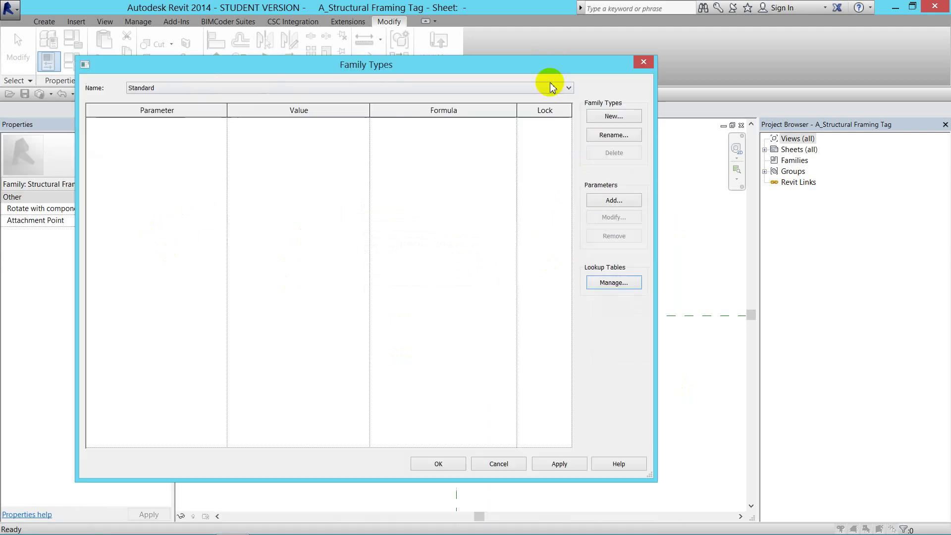
left_click(559, 459)
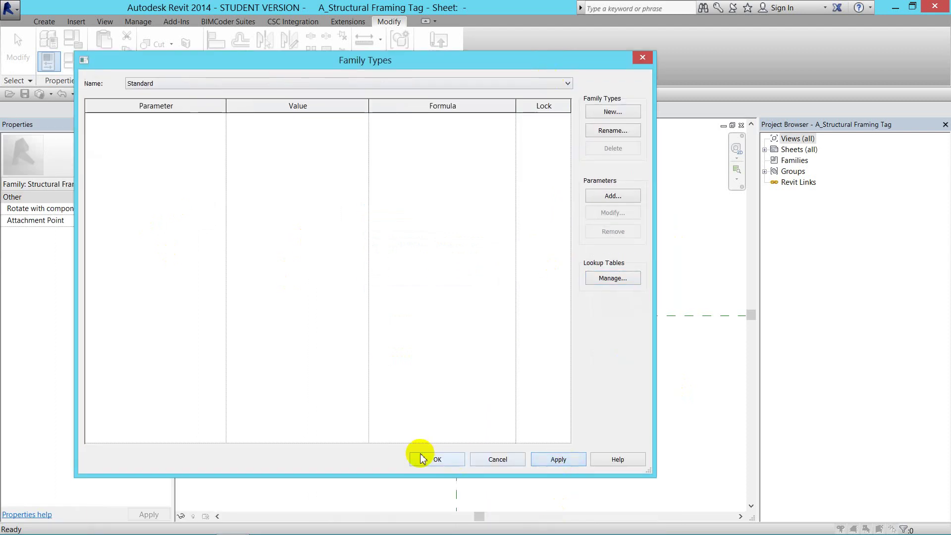
left_click(439, 459)
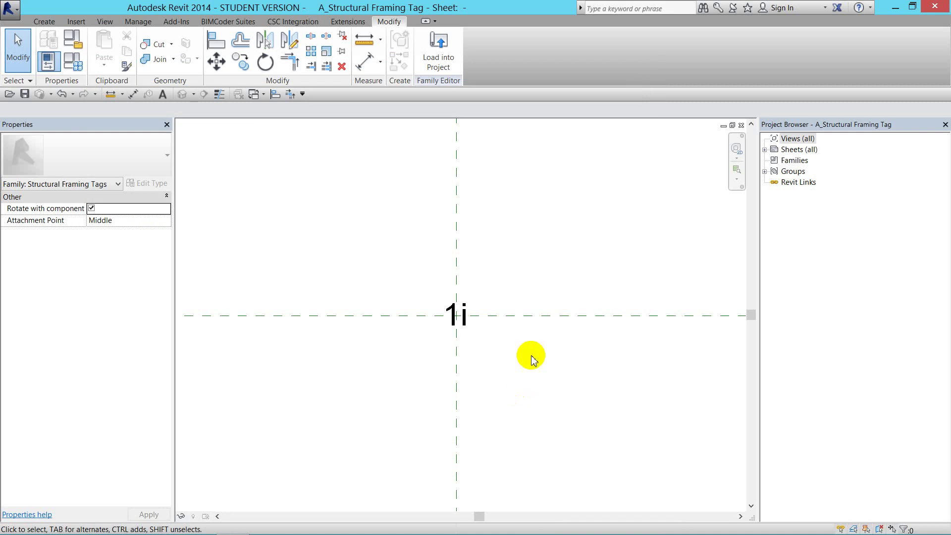
- Cancel the new Label tool and select the existing 1i label instead
left_click(44, 22)
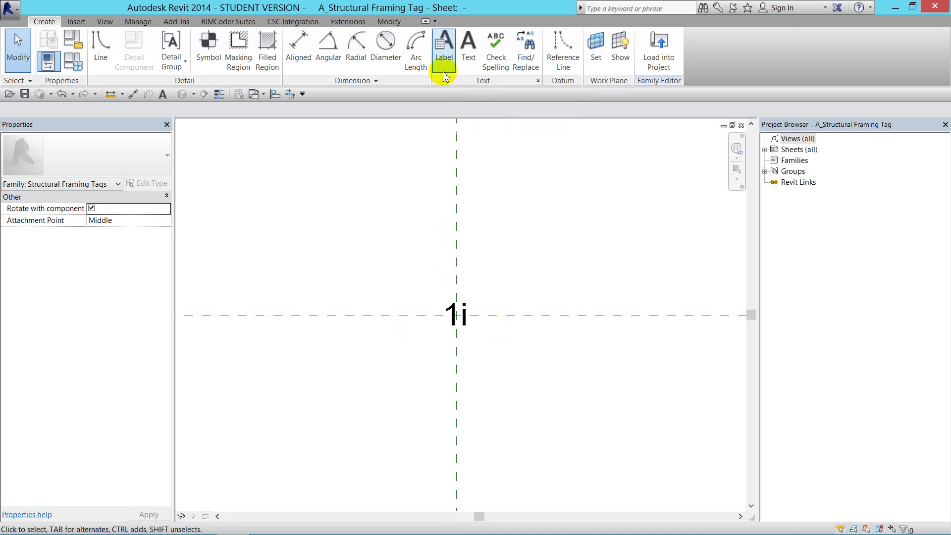
left_click(444, 50)
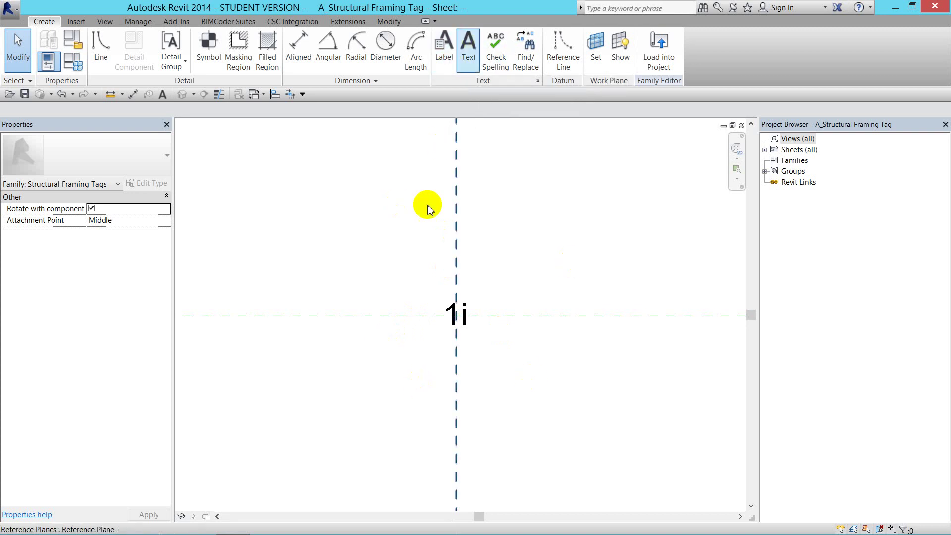
key("Escape")
left_click(464, 311)
key("Escape")
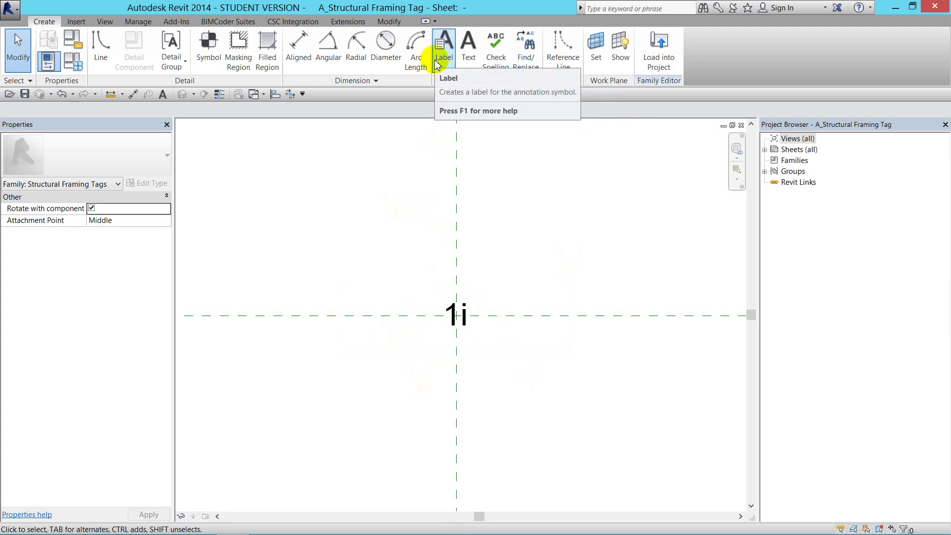
mouse_move(444, 49)
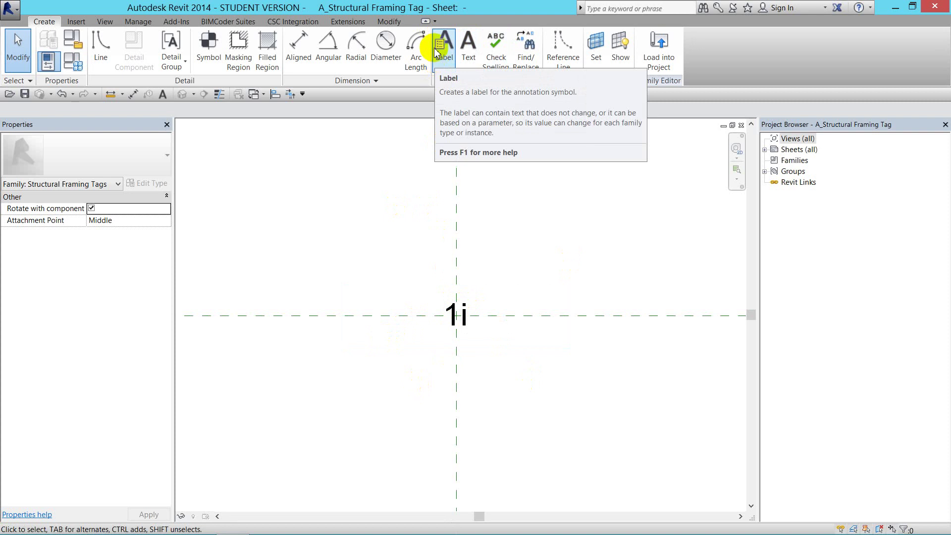
left_click(468, 316)
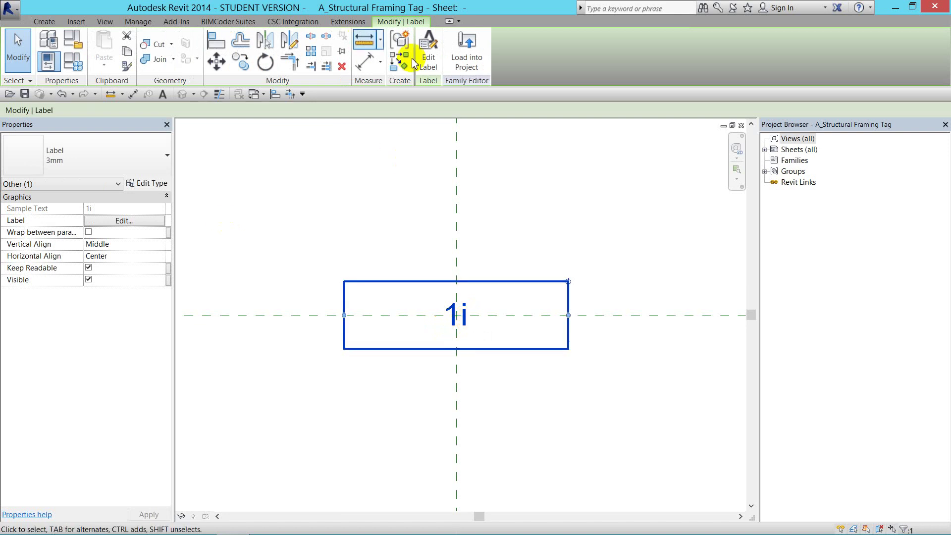
- In Edit Label, replace the Type Name parameter with the Mark category parameter
left_click(429, 58)
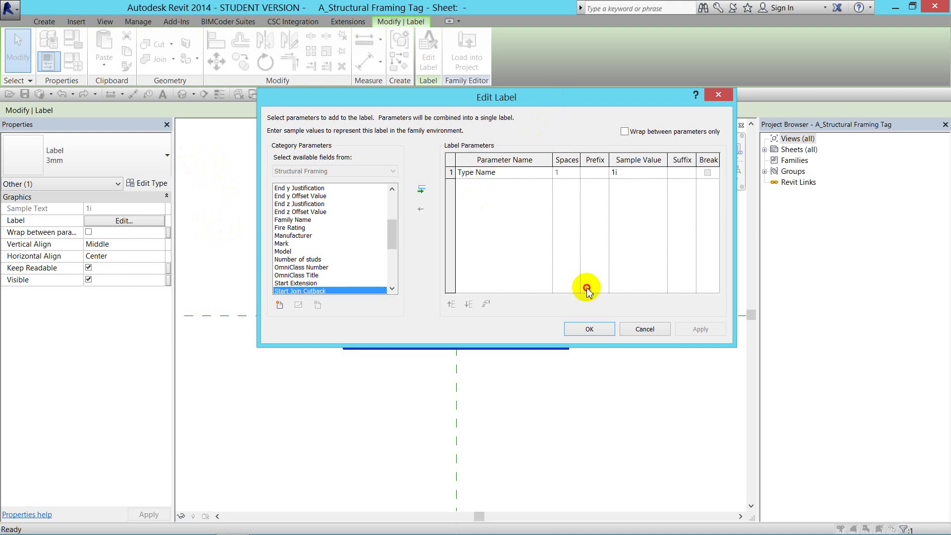
mouse_move(543, 99)
left_mouse_down()
mouse_move(580, 206)
mouse_move(623, 95)
left_mouse_up()
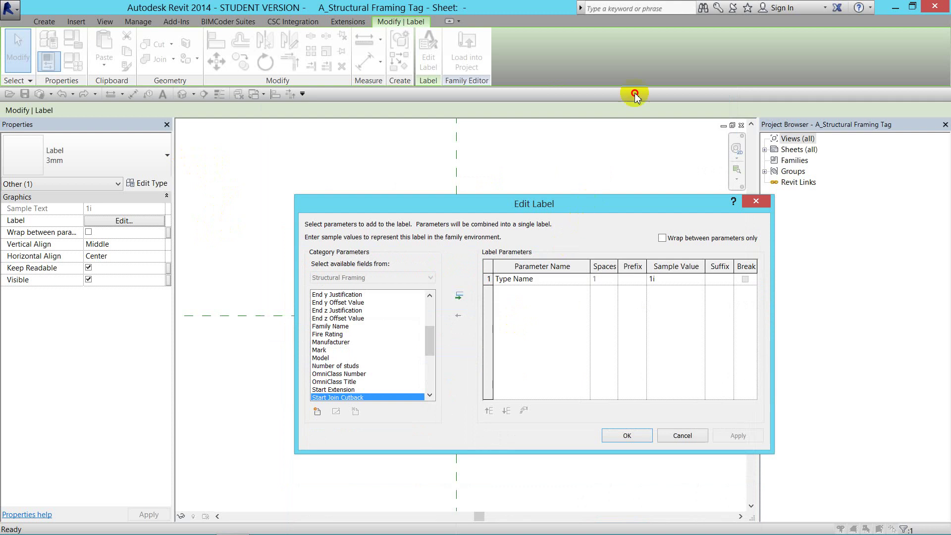
left_click(569, 174)
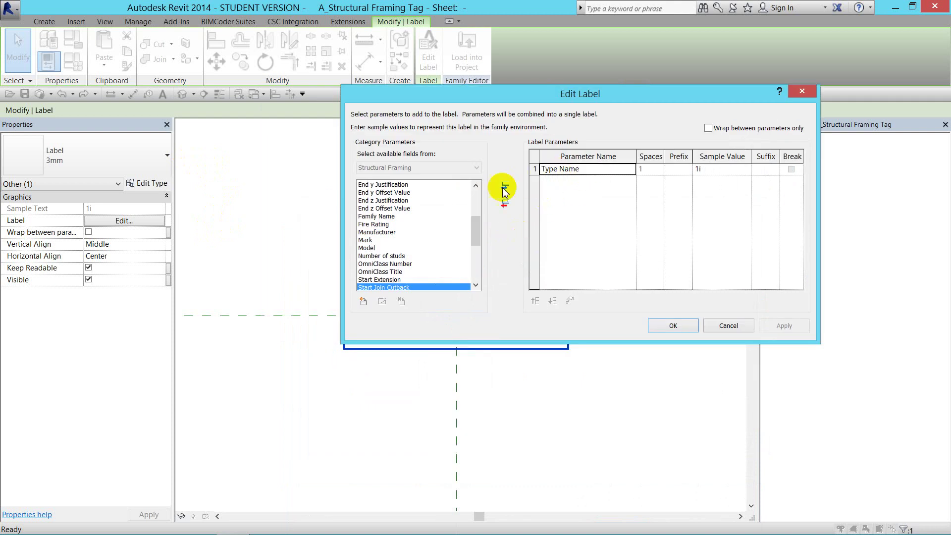
left_click(506, 203)
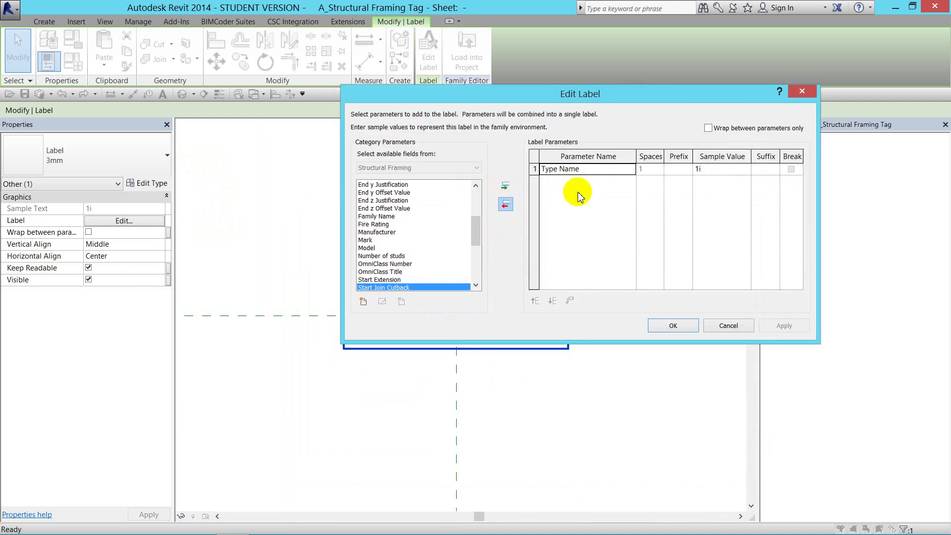
left_click(364, 240)
left_click(505, 186)
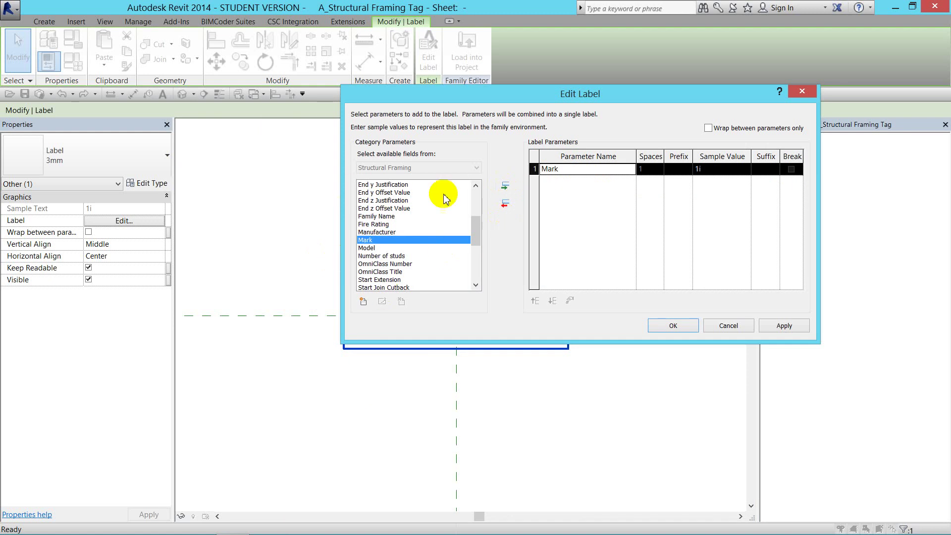
left_click(476, 210)
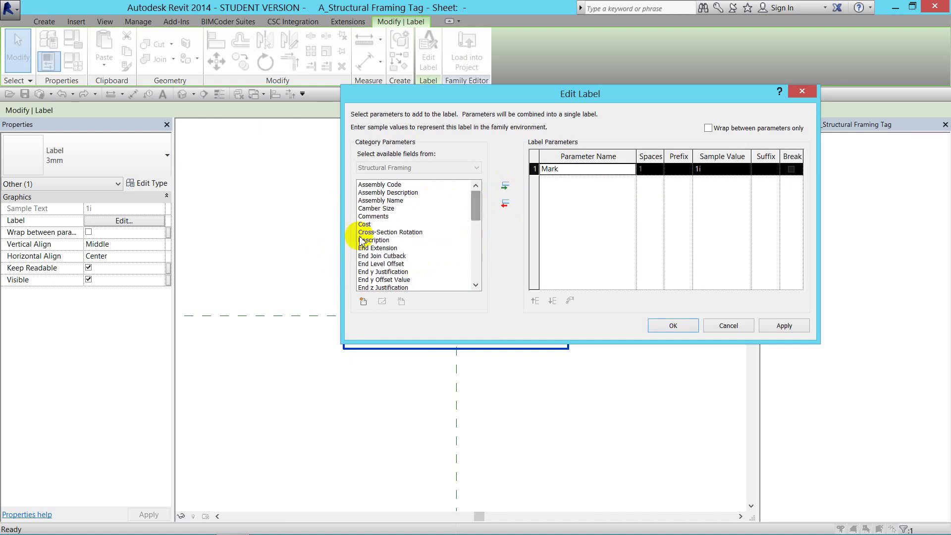
mouse_move(473, 227)
left_mouse_down()
mouse_move(474, 258)
mouse_move(476, 211)
left_mouse_up()
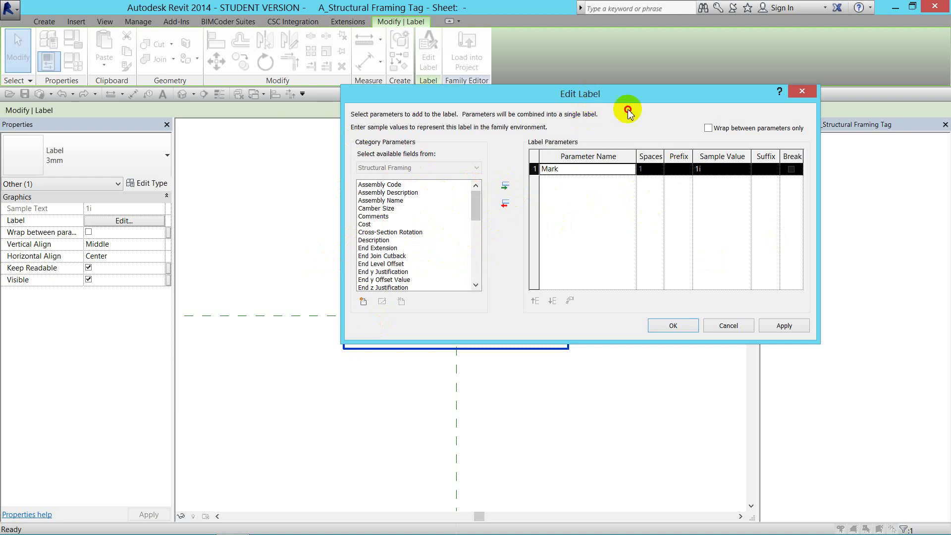
left_click_drag(626, 97, 772, 113)
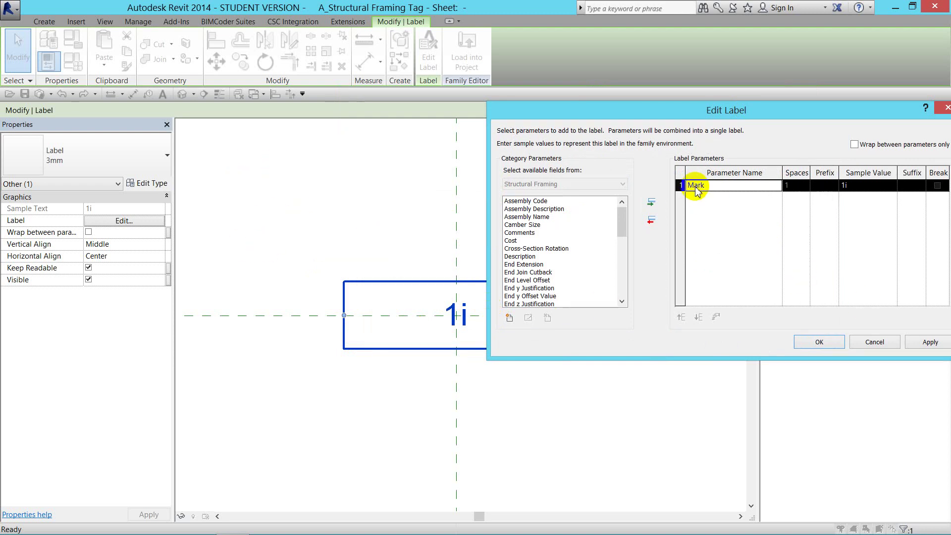
left_click_drag(778, 108, 611, 108)
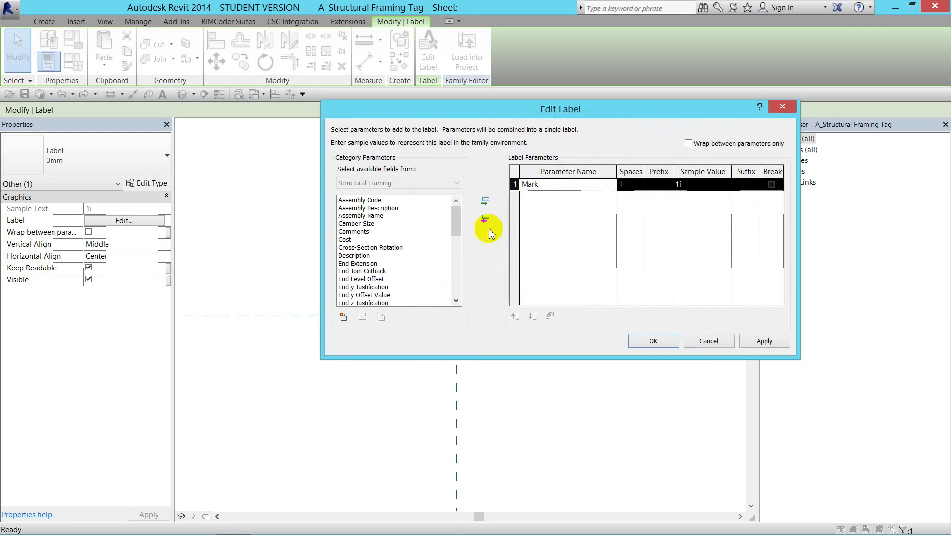
left_click_drag(456, 224, 452, 272)
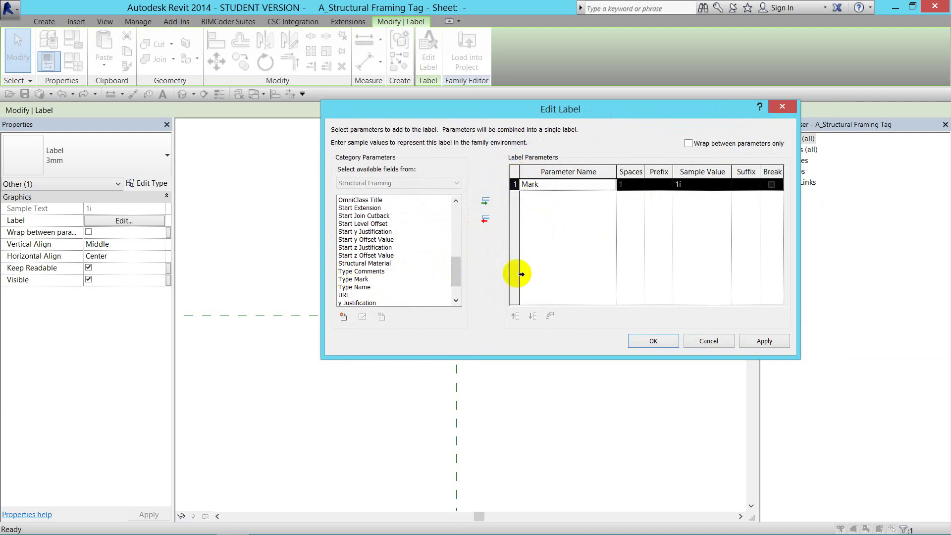
- Confirm the new tag label parameters and load the edited tag family into Load1.rvt
left_click(655, 340)
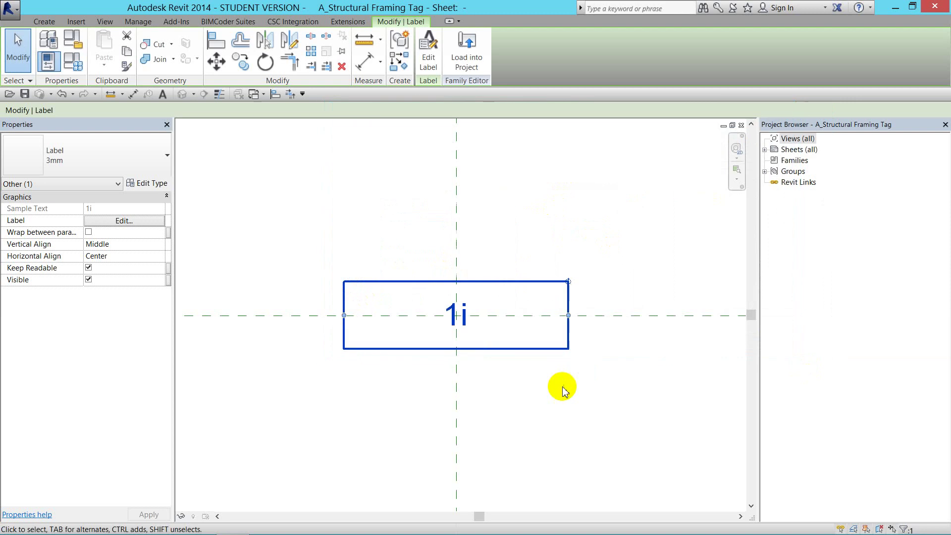
left_click(549, 411)
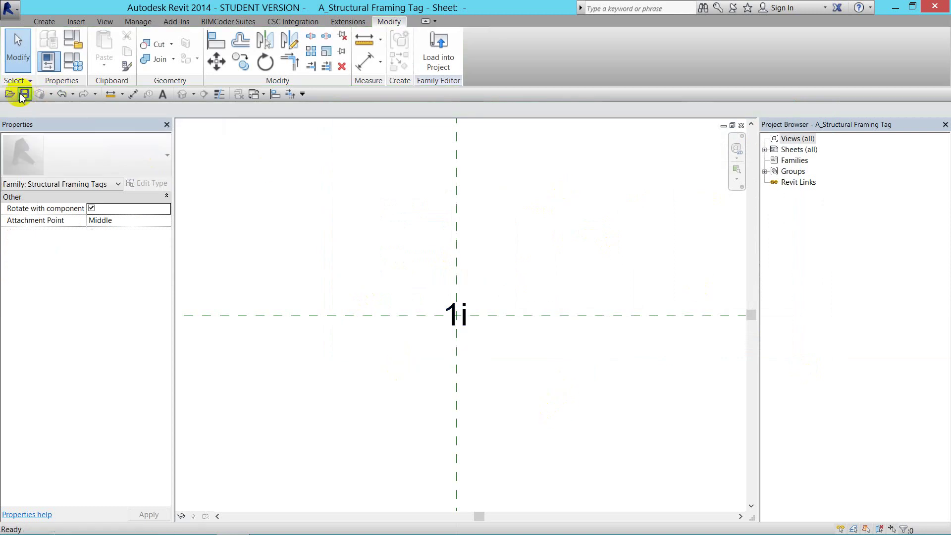
left_click(439, 62)
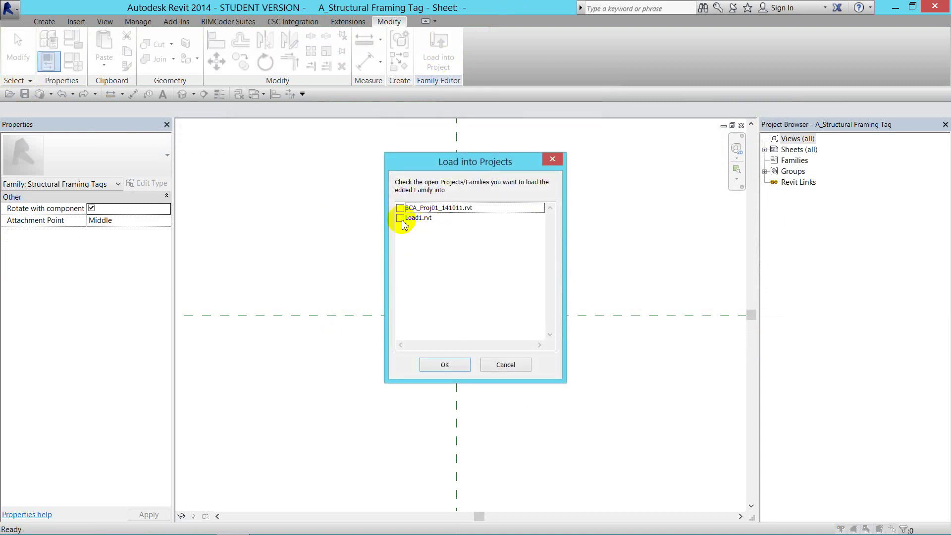
left_click(401, 219)
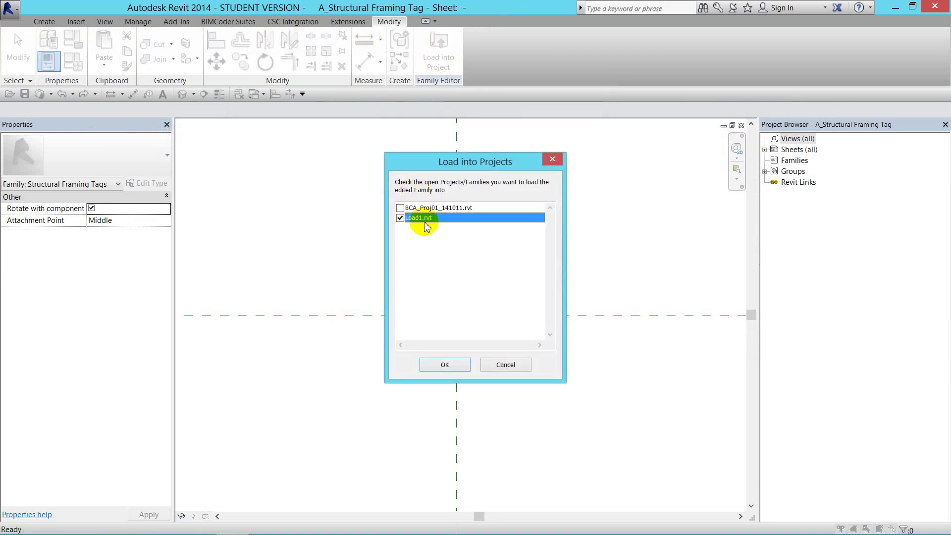
left_click(443, 365)
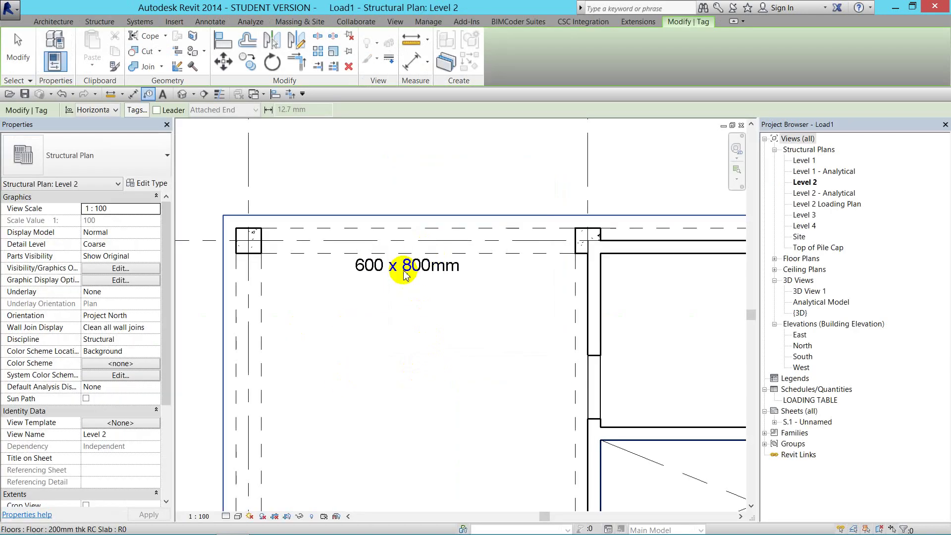
- Switch the 600 x 800mm beam tag to A_Structural Framing Tag : Standard, then select its beam
left_click(24, 54)
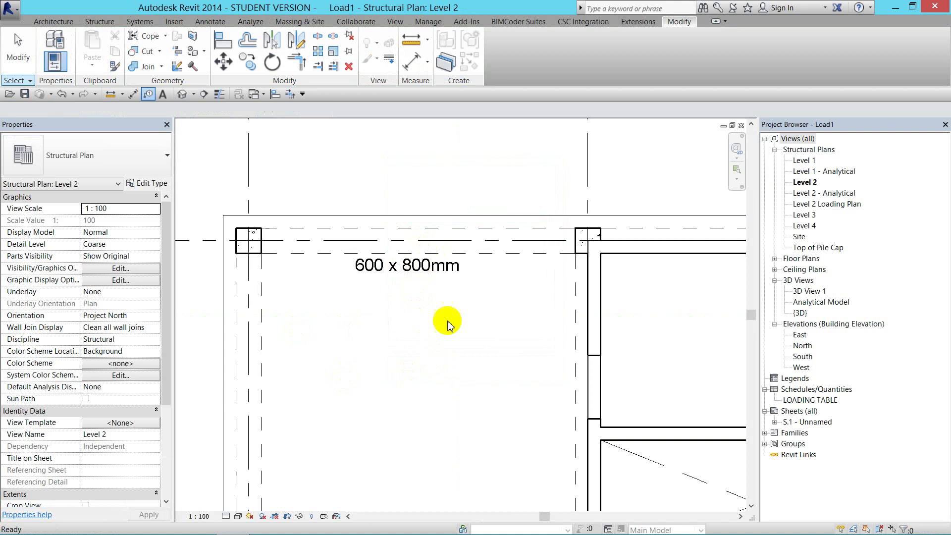
left_click(404, 267)
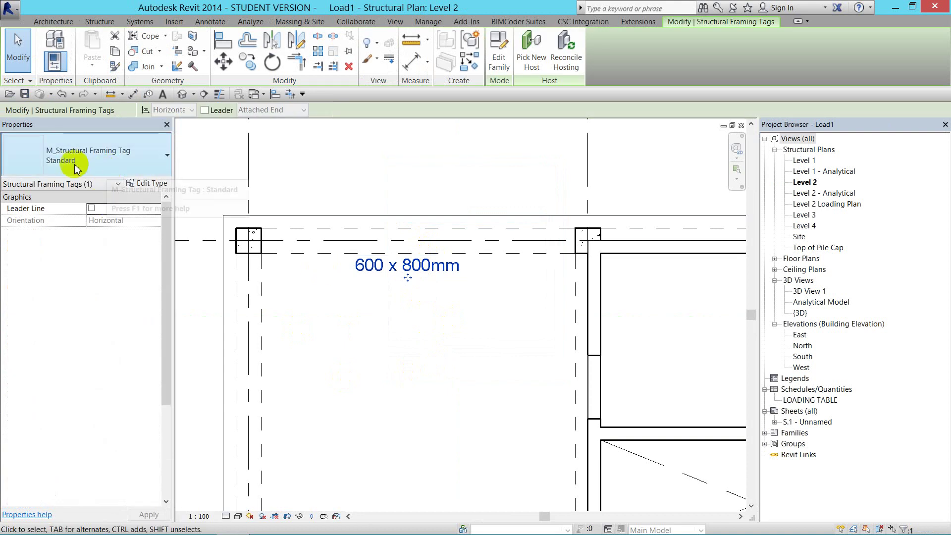
left_click(150, 161)
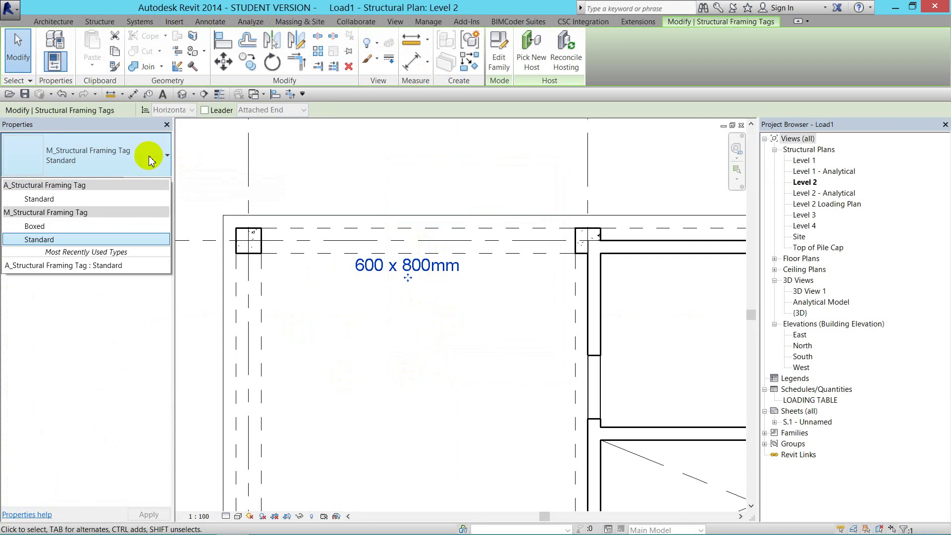
left_click(42, 199)
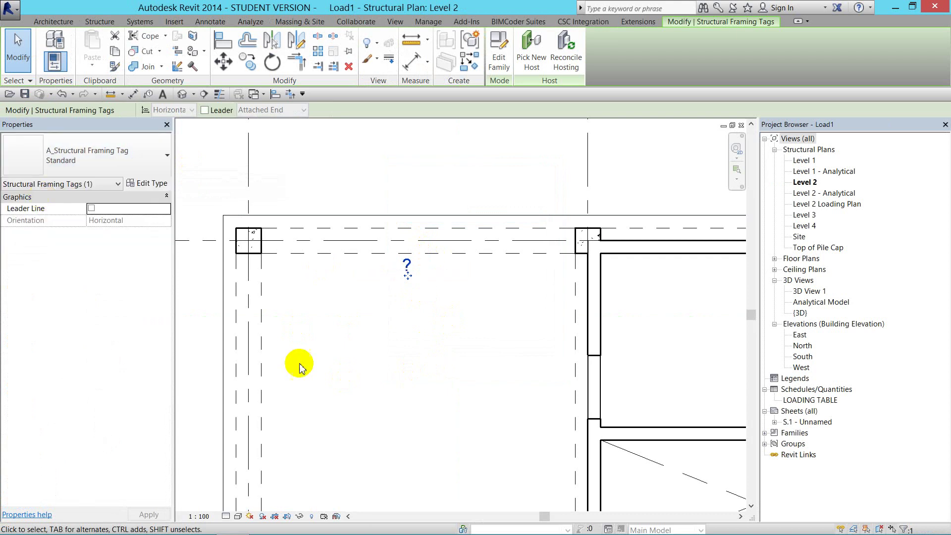
left_click(360, 293)
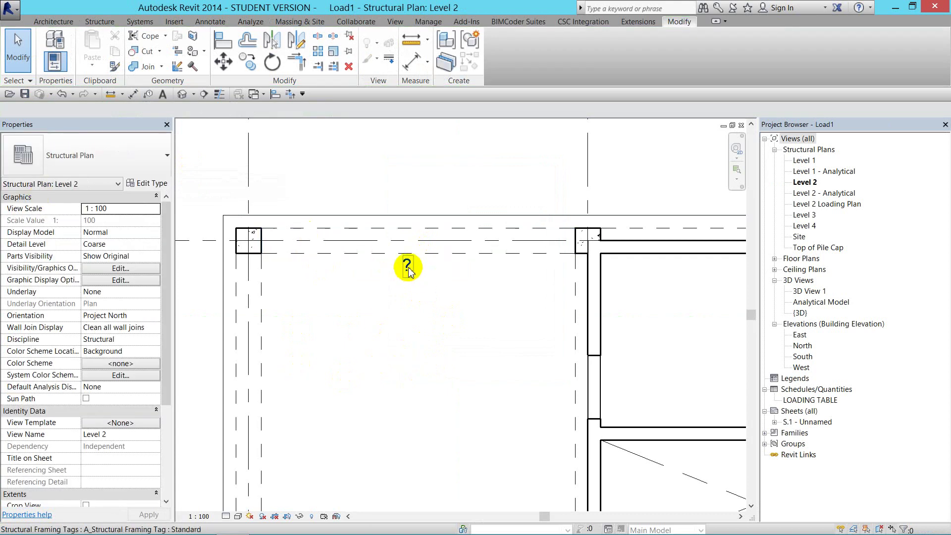
left_click(334, 253)
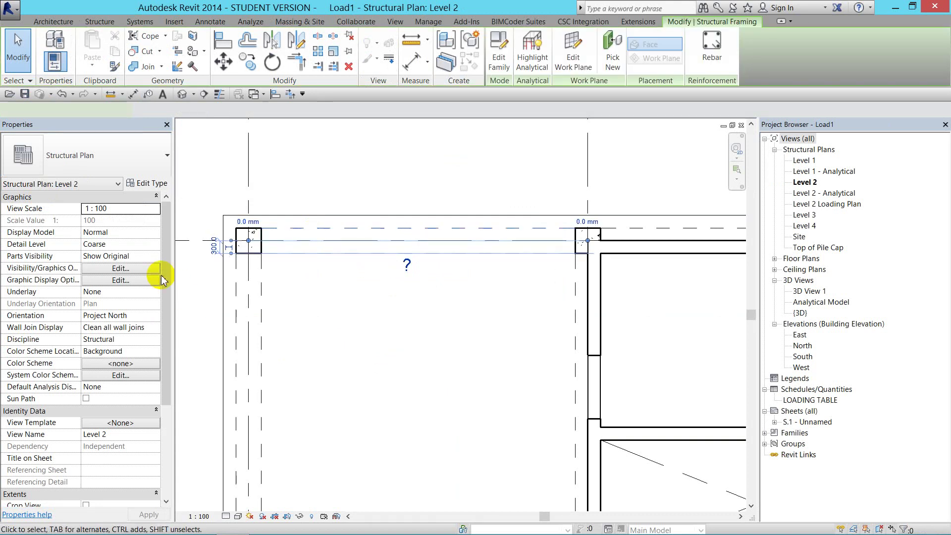
left_click_drag(169, 282, 170, 456)
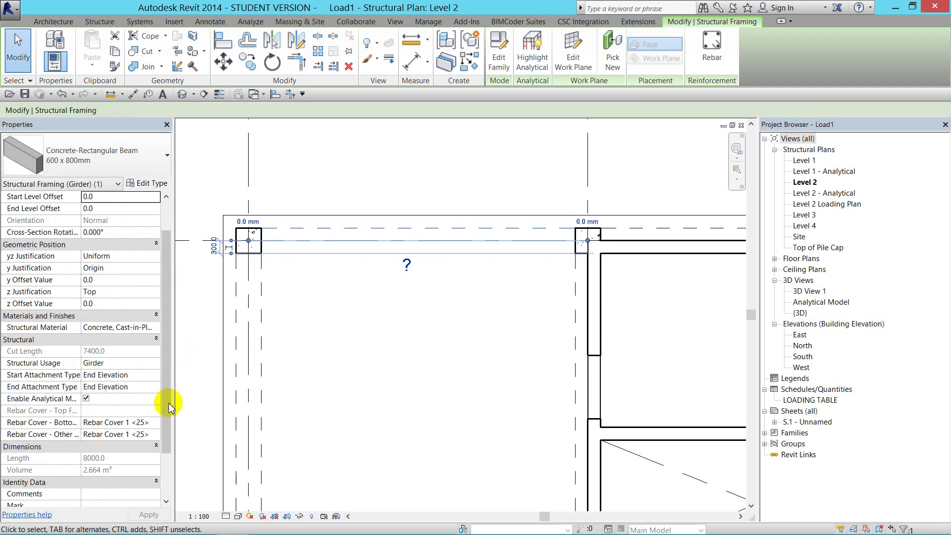
- Set the selected grid A beam's Mark to 2BH1 and apply it
left_click(103, 447)
type("2BH1")
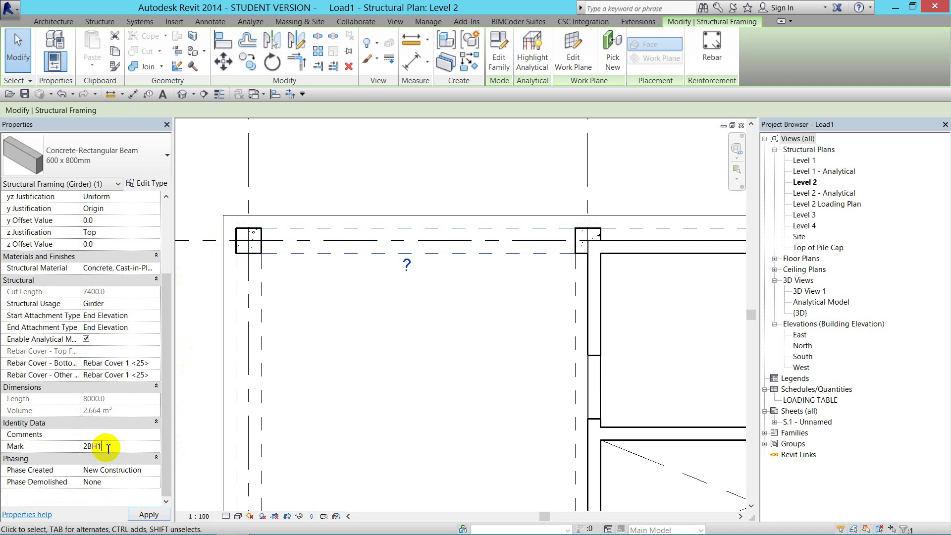
key("Return")
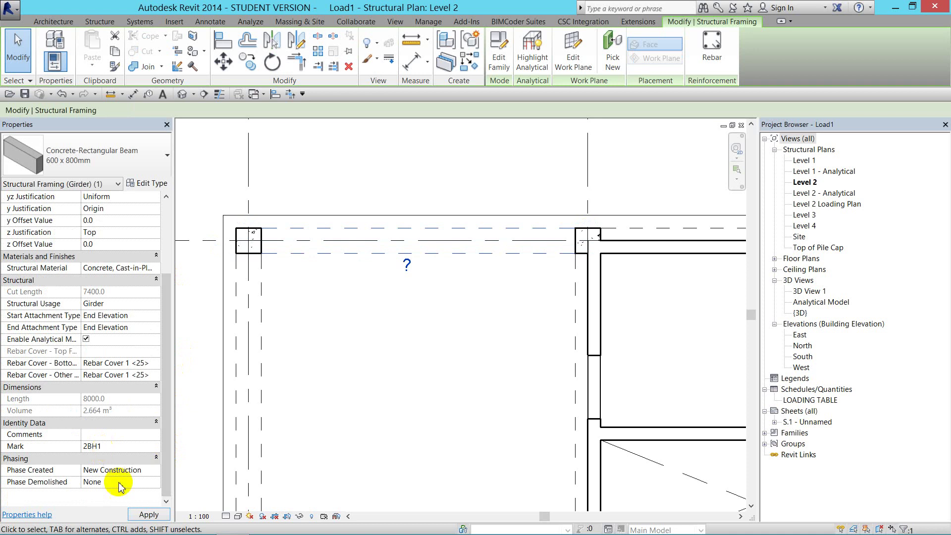
left_click(142, 512)
left_click(373, 361)
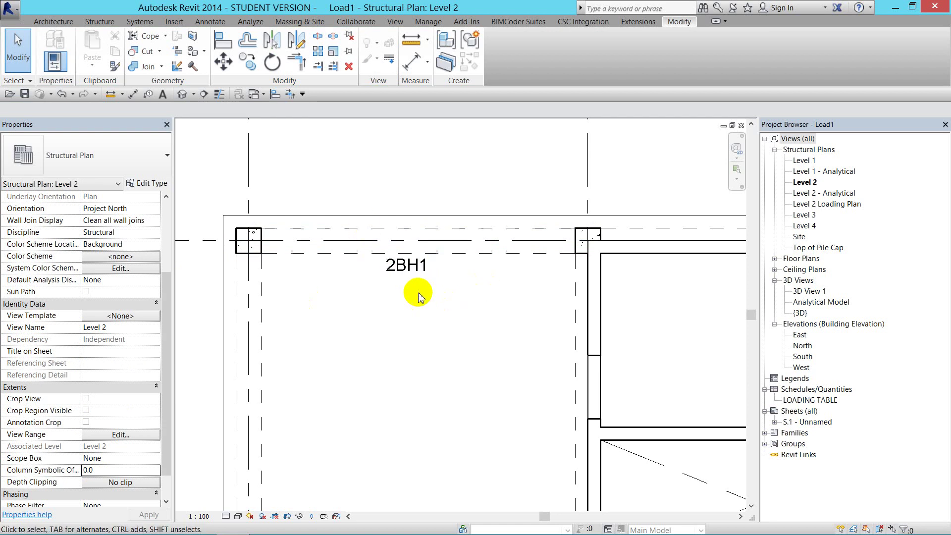
- Select the vertical girder on grid 1 and edit its Mark value
scroll(431, 238, "up", 2)
scroll(435, 276, "down", 1)
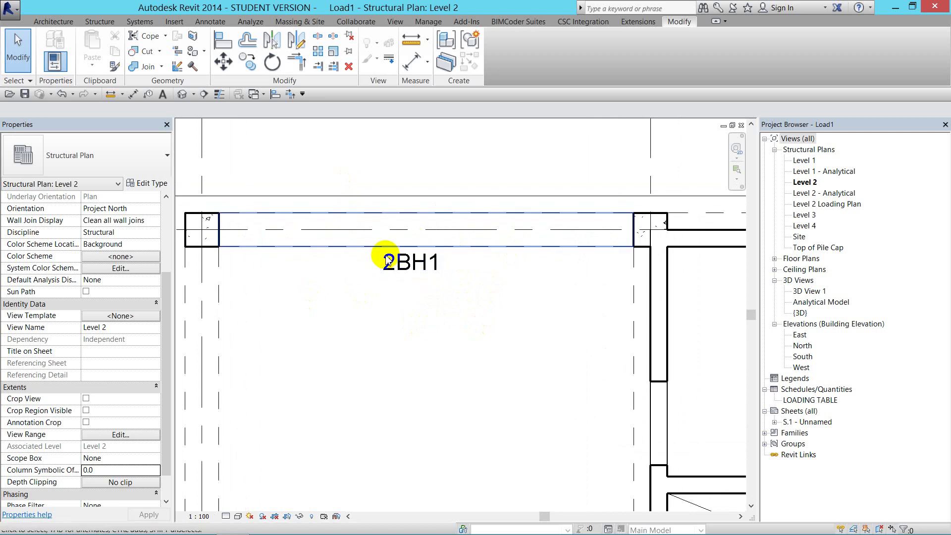
scroll(381, 250, "down", 1)
middle_click_drag(319, 325, 338, 294)
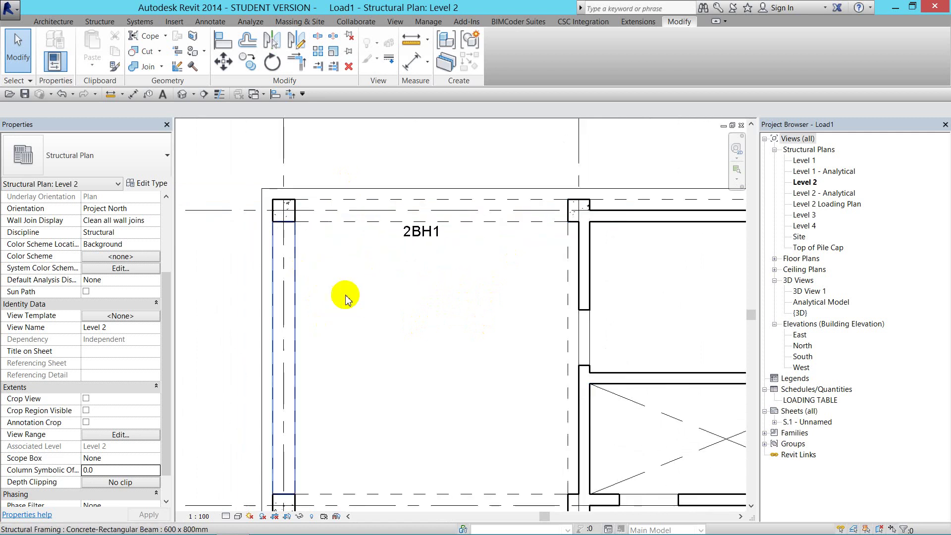
left_click(293, 310)
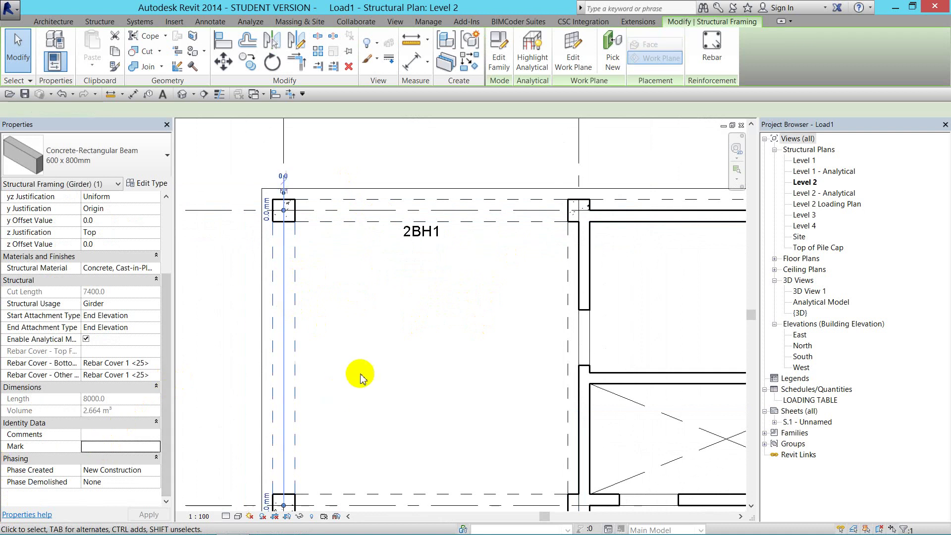
scroll(362, 364, "down", 5)
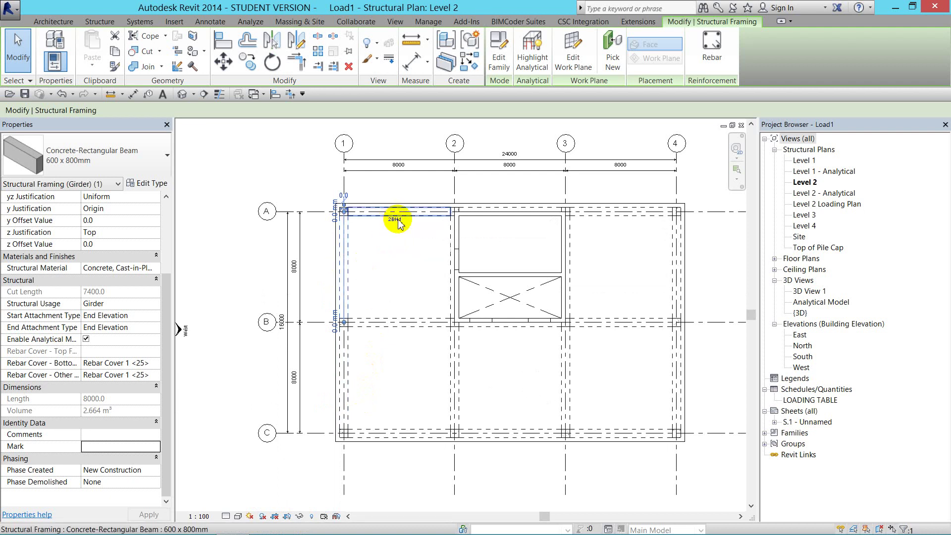
scroll(510, 218, "up", 2)
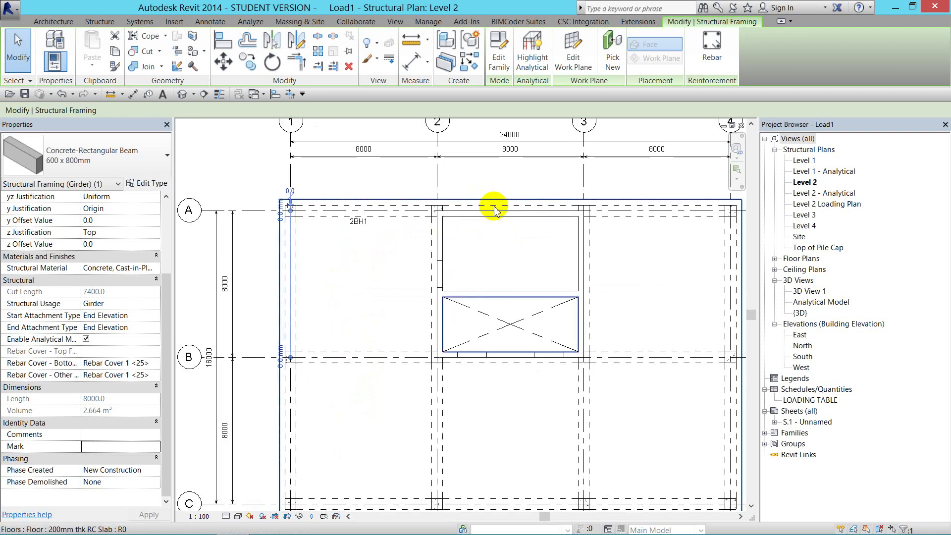
scroll(493, 208, "up", 2)
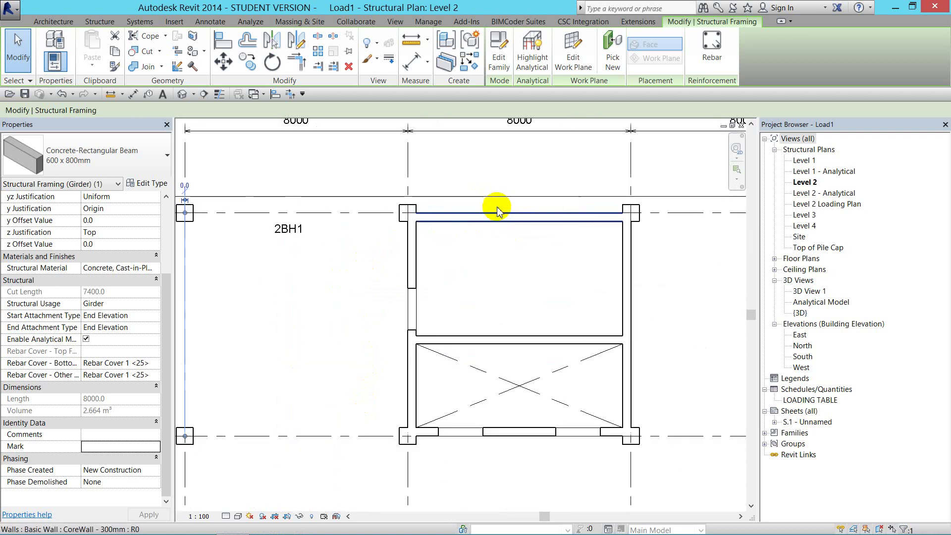
left_click(103, 444)
type("2BH2")
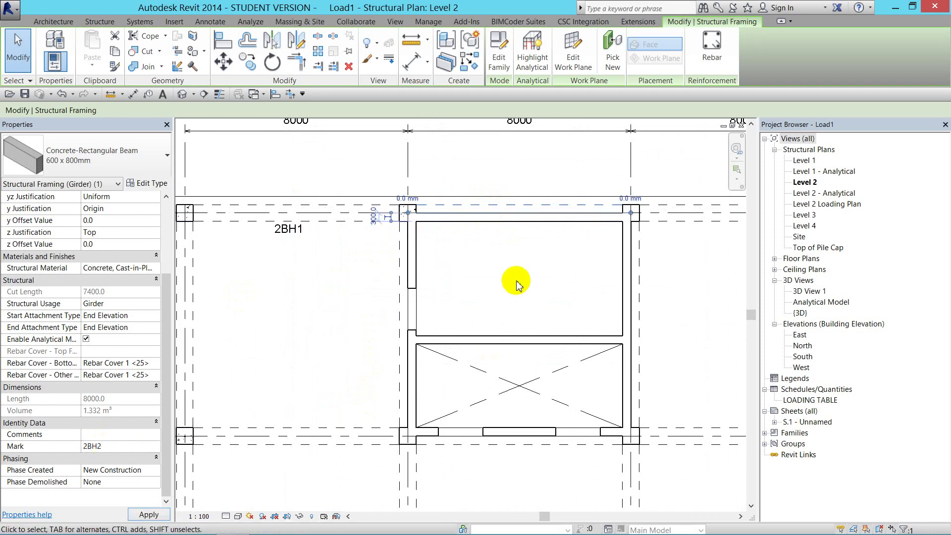
left_click(516, 278)
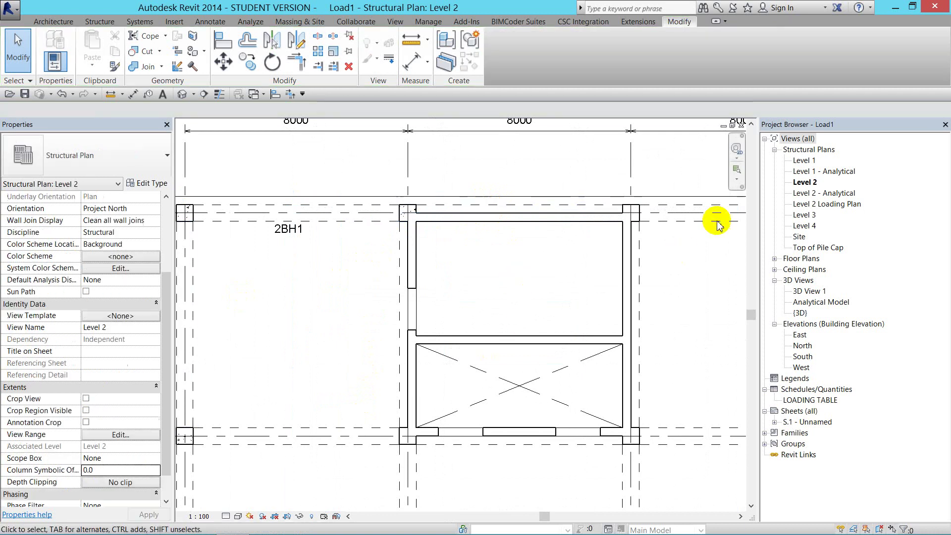
- Give the grid A beam between grids 3 and 4 its Mark, 2BH3
left_click(644, 251)
left_click(101, 446)
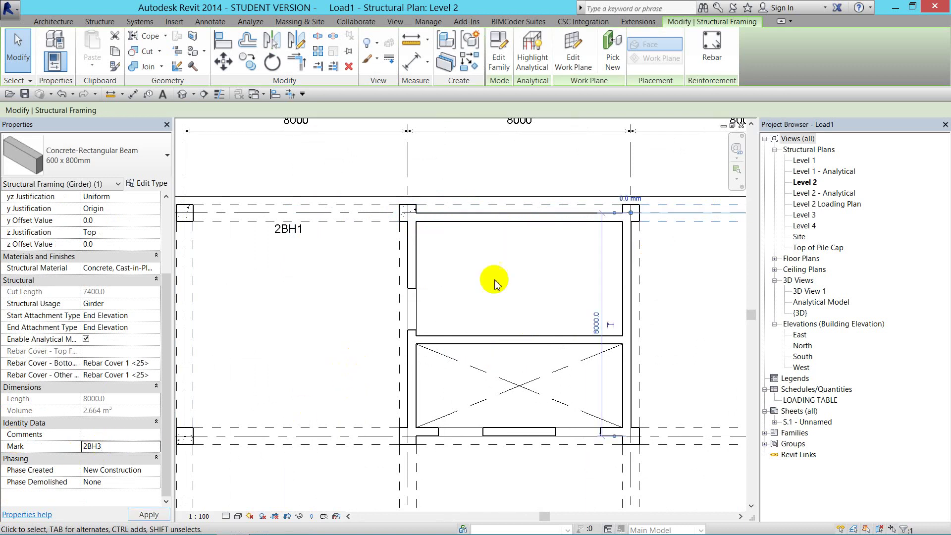
left_click(512, 259)
scroll(512, 259, "down", 2)
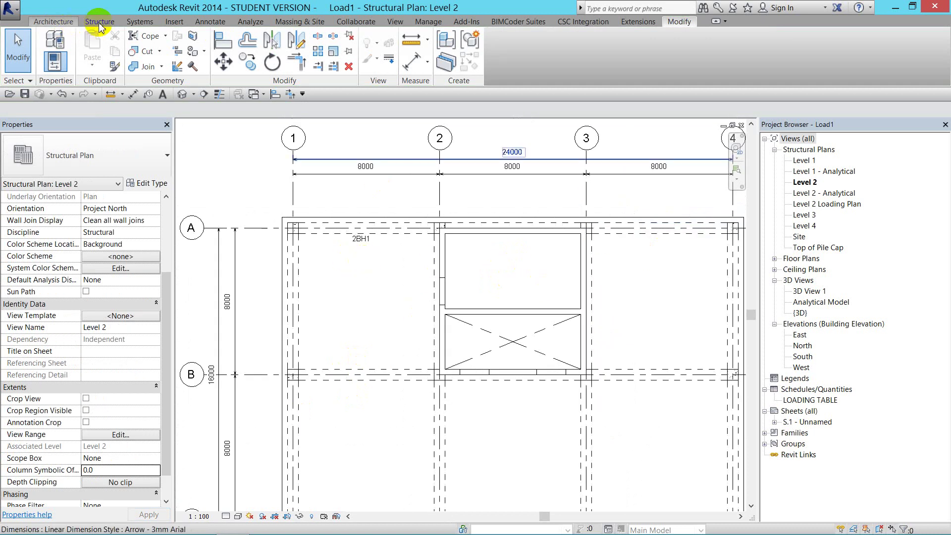
- Tag beam 2BH2 between grids 2 and 3 by category
left_click(210, 22)
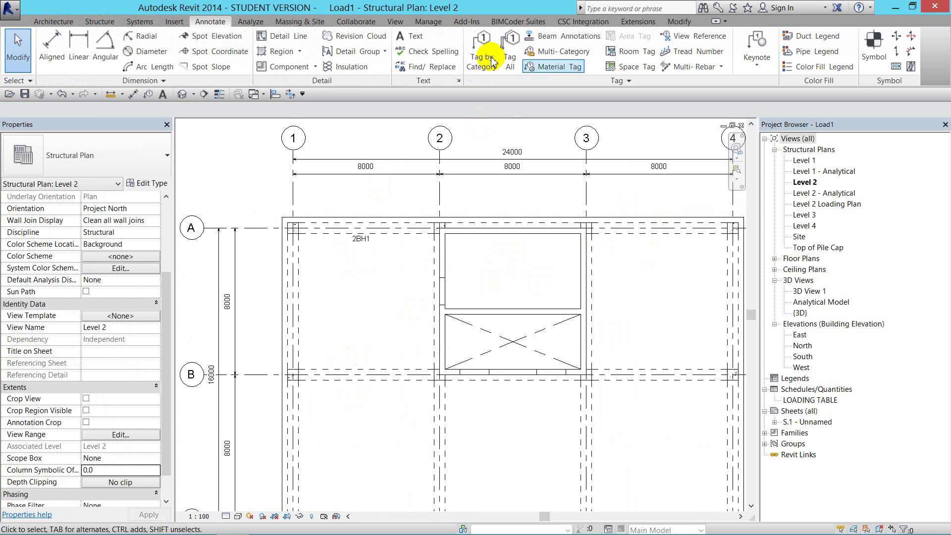
left_click(517, 226)
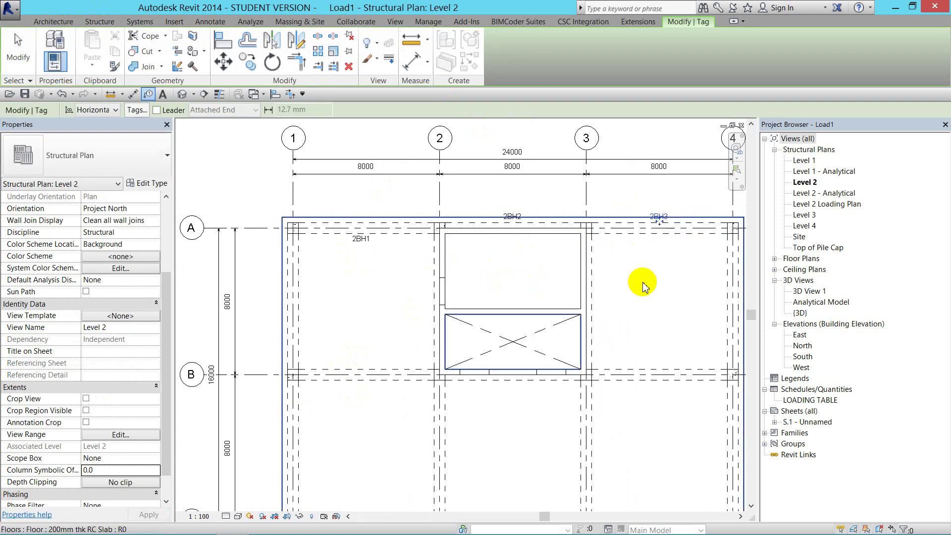
left_click(22, 49)
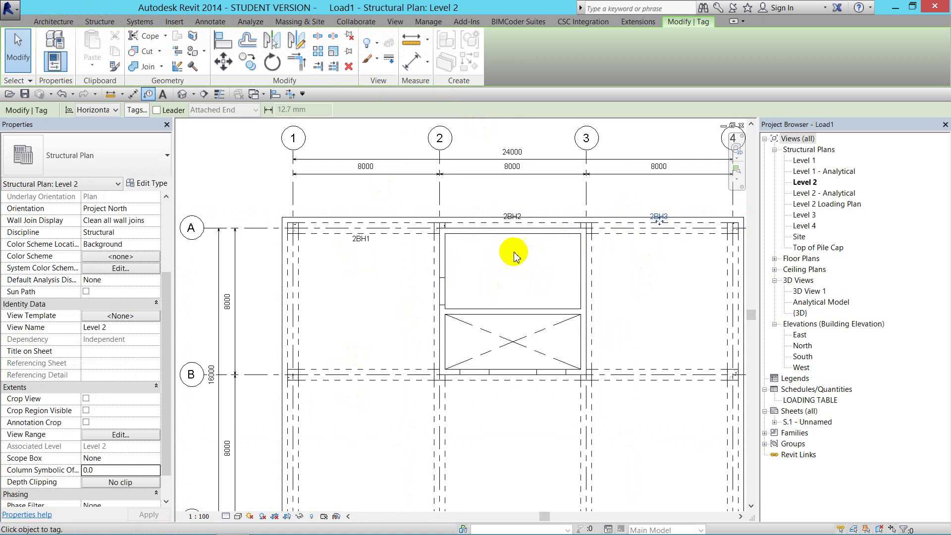
- Move the 2BH3 and 2BH2 tags below the grid A beam line, aligned with 2BH1
left_click(679, 251)
left_click(659, 221)
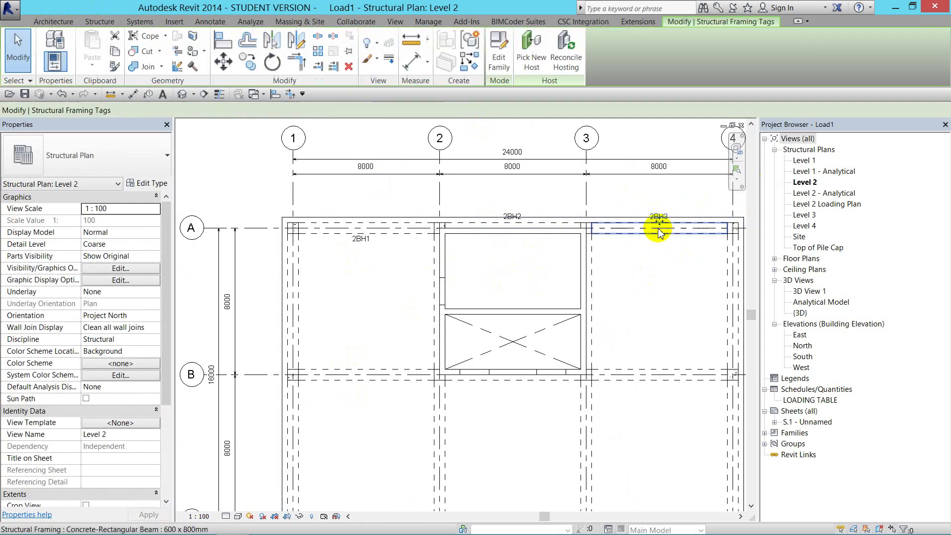
left_click_drag(663, 226, 663, 238)
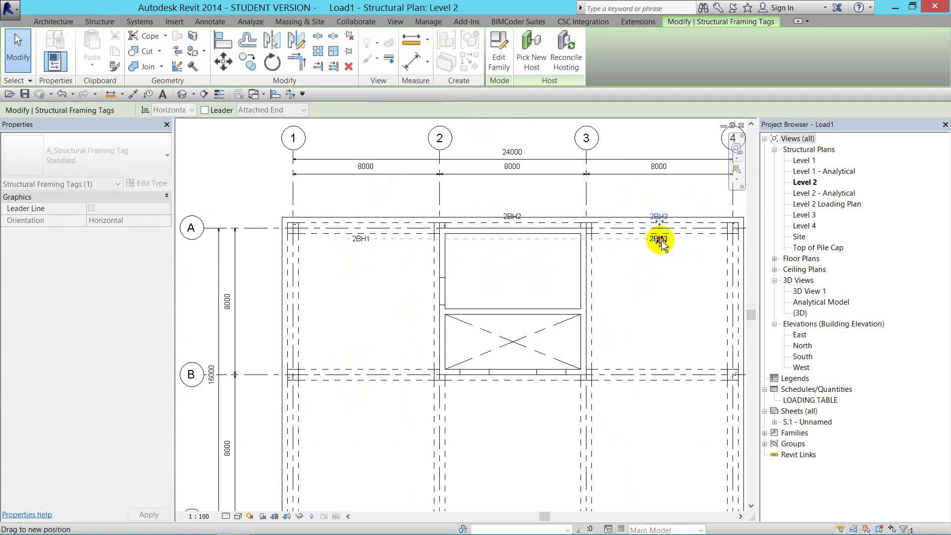
left_click(493, 208)
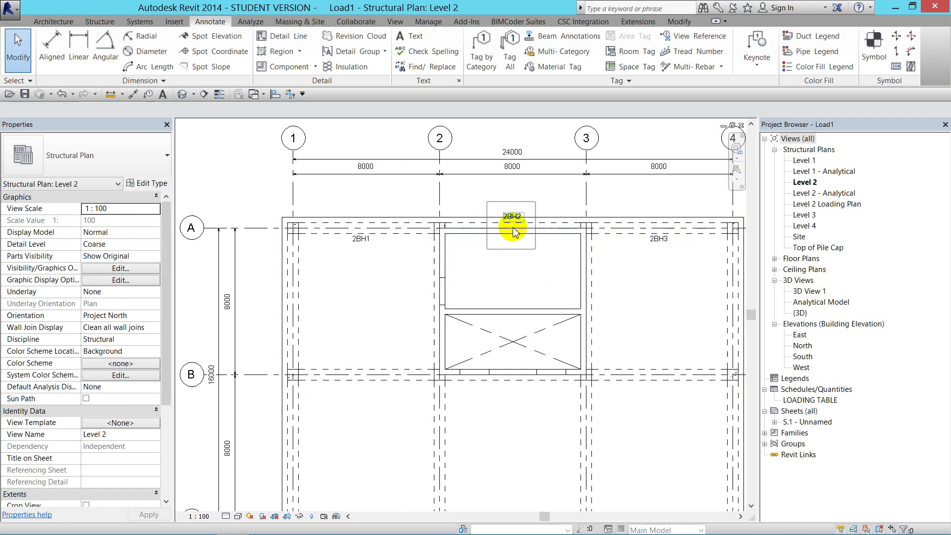
left_click_drag(514, 230, 515, 241)
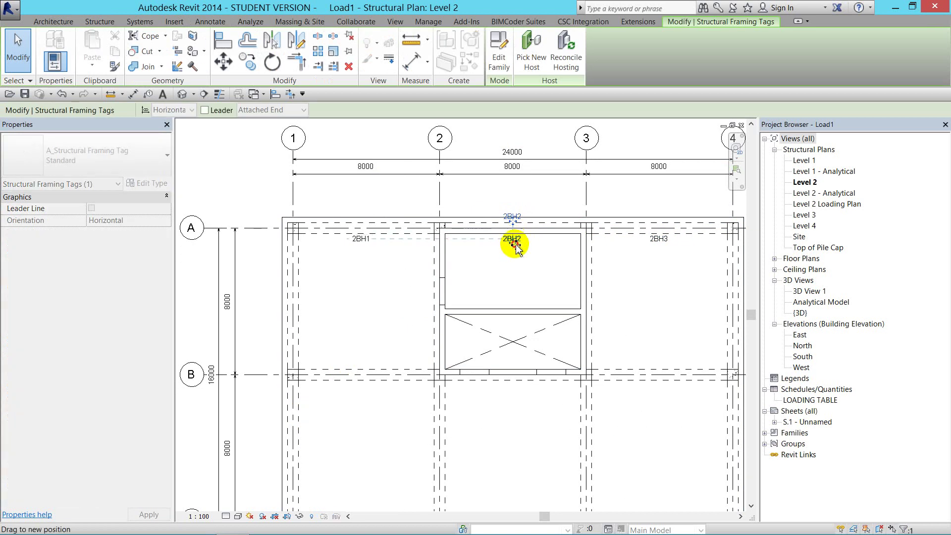
left_click(459, 246)
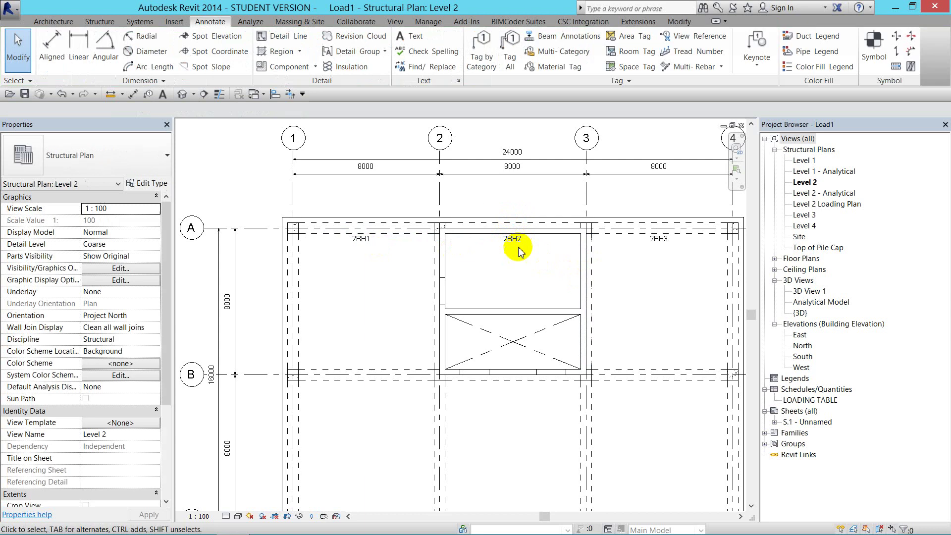
scroll(520, 248, "up", 3)
scroll(483, 266, "down", 3)
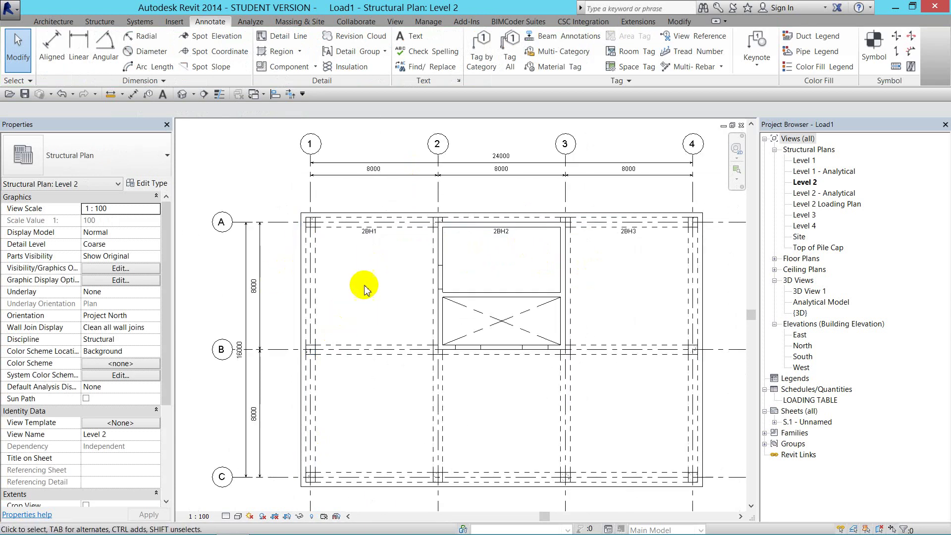
scroll(361, 287, "down", 1)
scroll(347, 272, "up", 1)
middle_click_drag(367, 276, 377, 242)
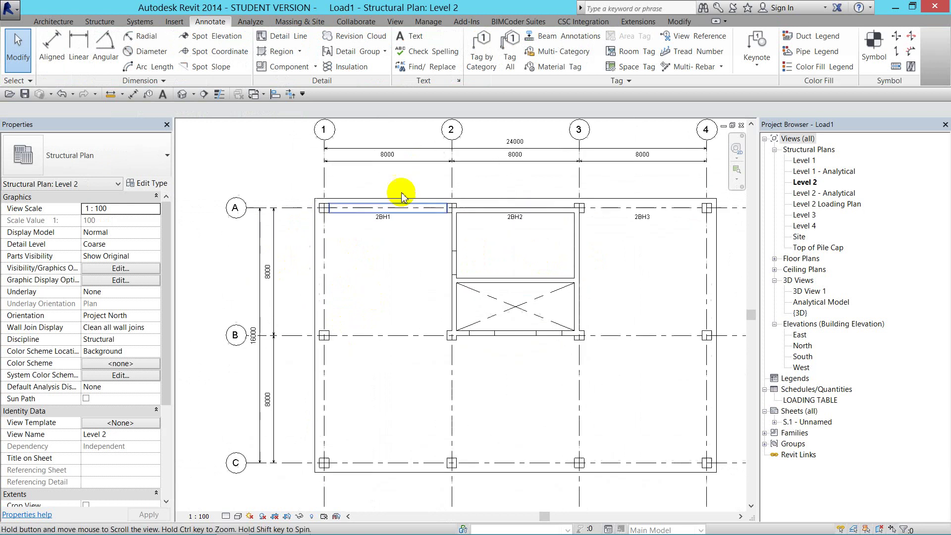
scroll(488, 244, "down", 1)
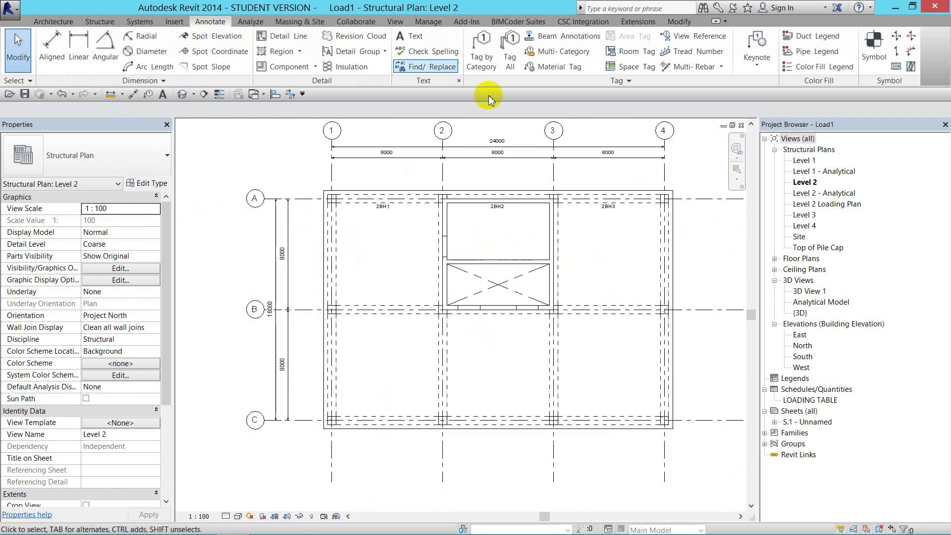
- Tag all untagged beams in the view with A_Structural Framing Tag : Standard
left_click(513, 57)
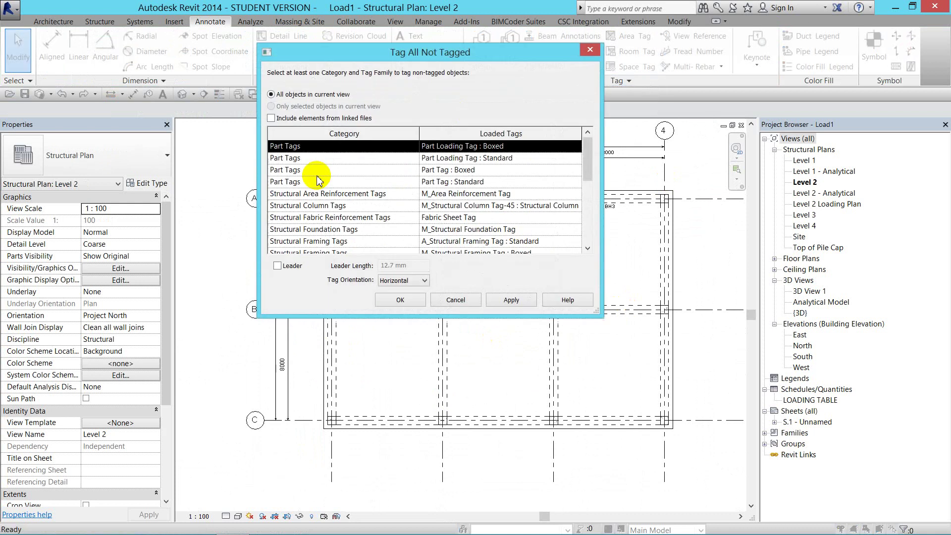
left_click_drag(595, 149, 593, 186)
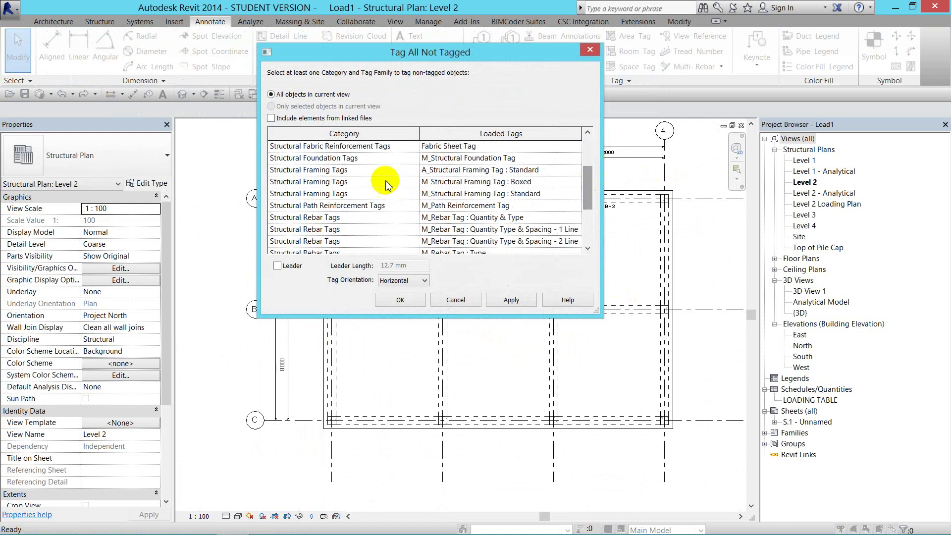
left_click(360, 173)
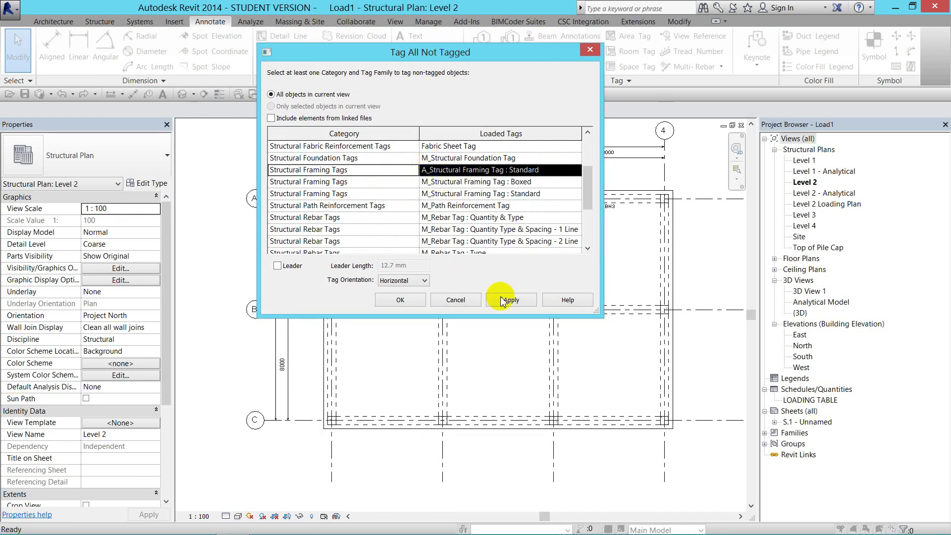
left_click(399, 301)
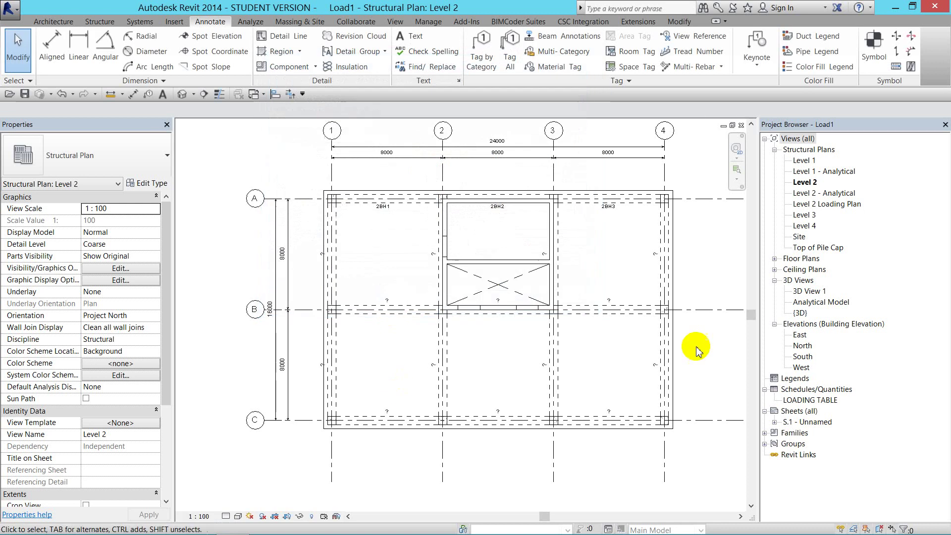
- Give the grid 1 vertical beams Marks 2BV1 (B–C) and 2BV2 (A–B)
scroll(468, 303, "up", 2)
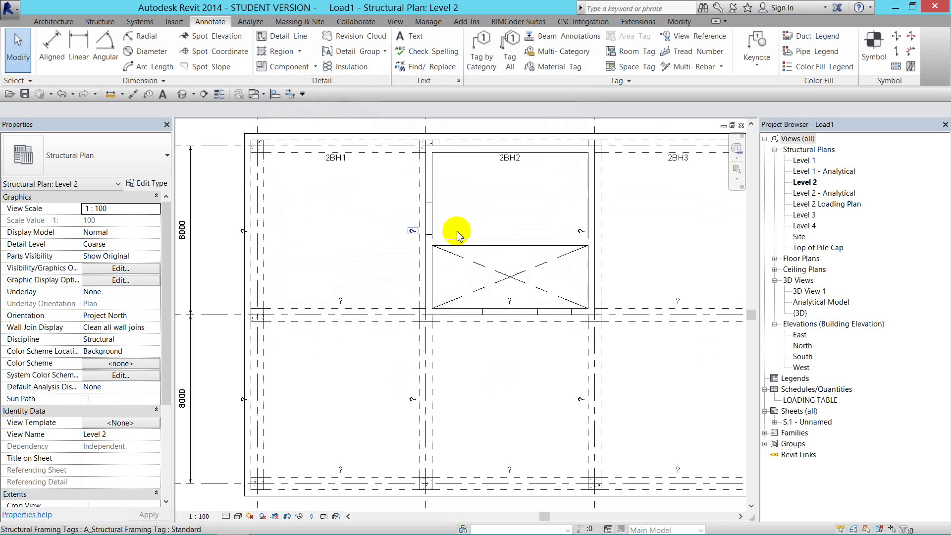
scroll(595, 224, "down", 1)
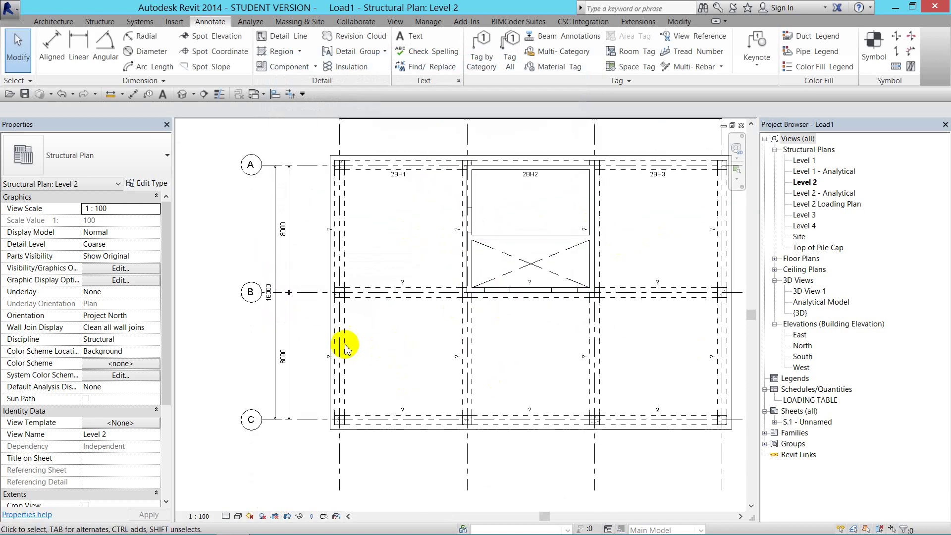
left_click(345, 349)
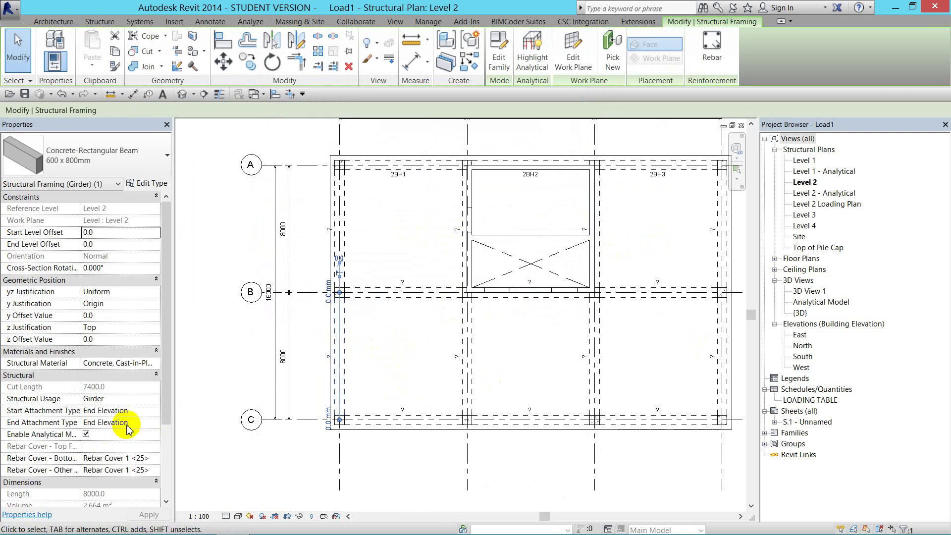
scroll(128, 428, "down", 2)
scroll(117, 439, "down", 3)
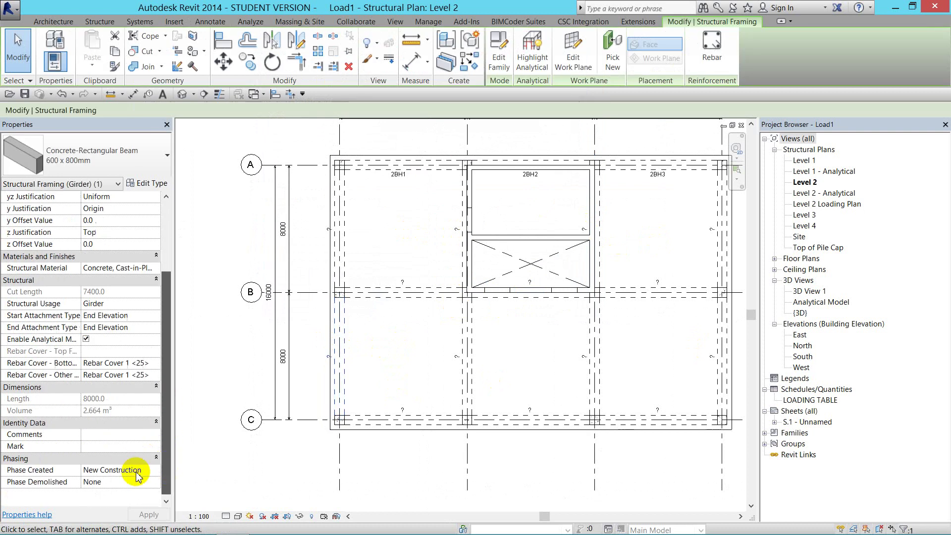
left_click(111, 447)
type("2BV1")
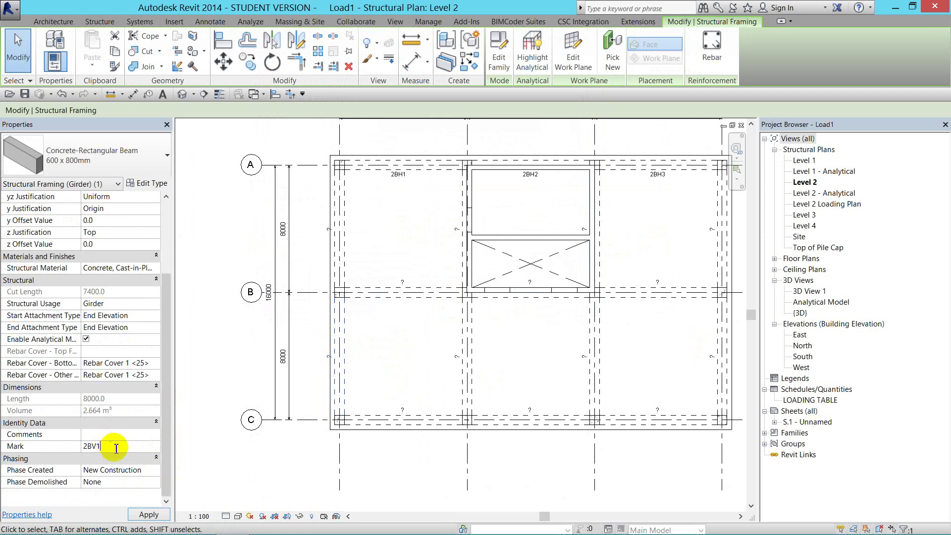
left_click(149, 515)
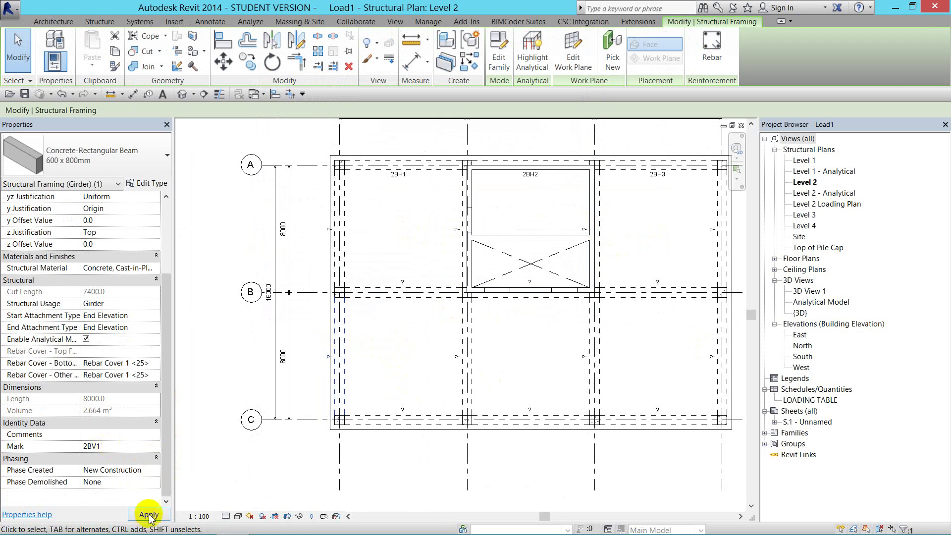
left_click(372, 351)
left_click(340, 258)
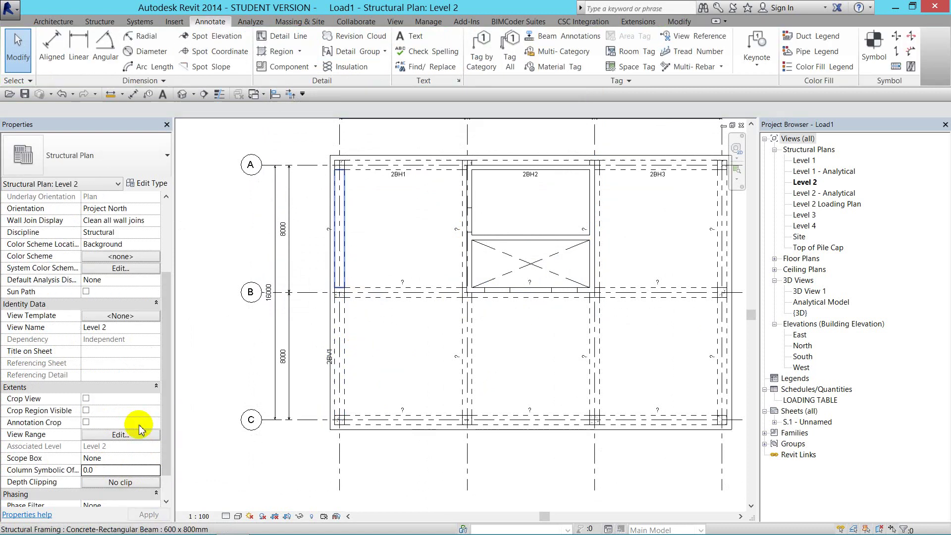
left_click(108, 447)
type("2BV")
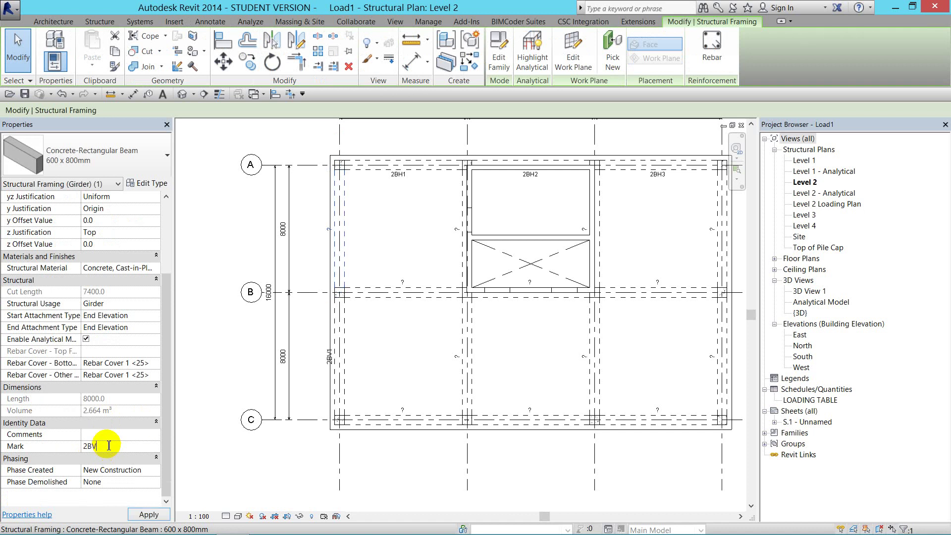
type("2")
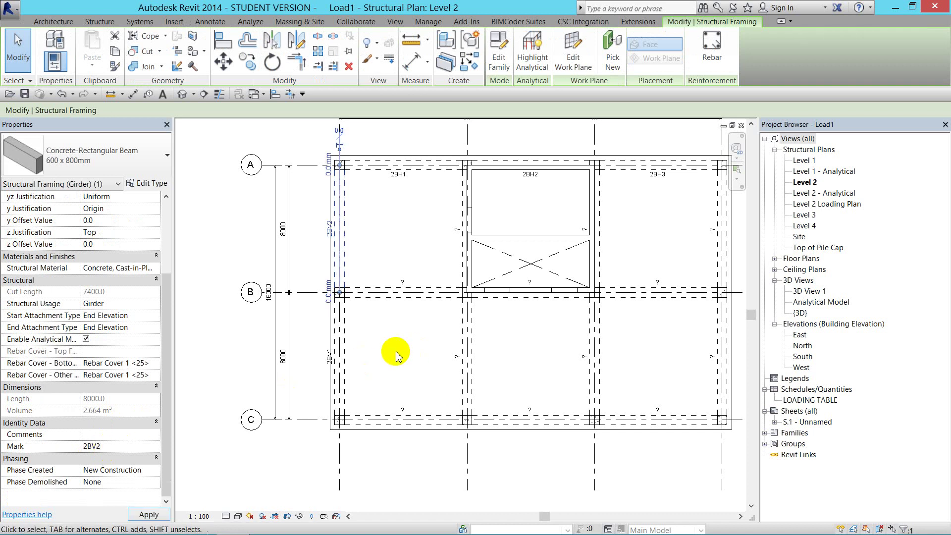
left_click(390, 353)
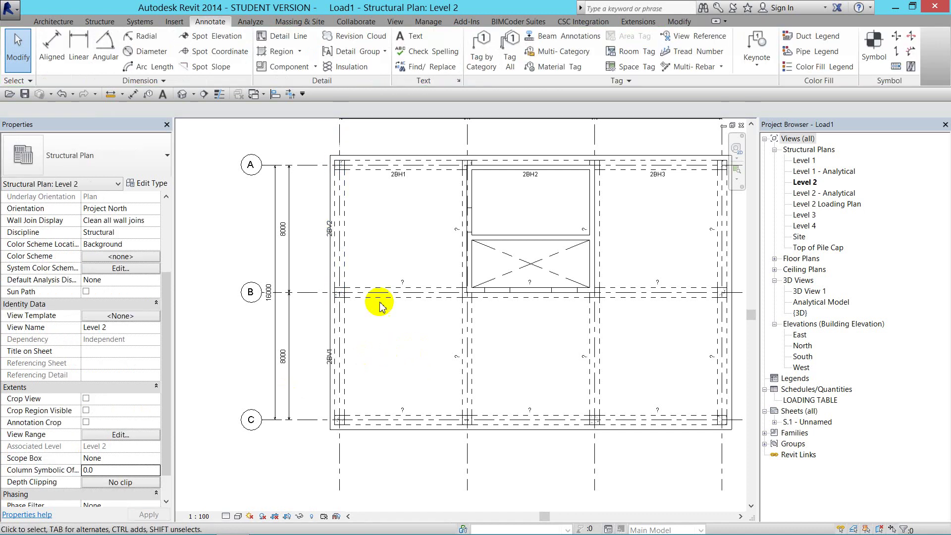
- Give the grid 2 vertical beams Marks 2BV3 (B–C) and 2BV4 (A–B)
left_click(474, 361)
left_click(102, 450)
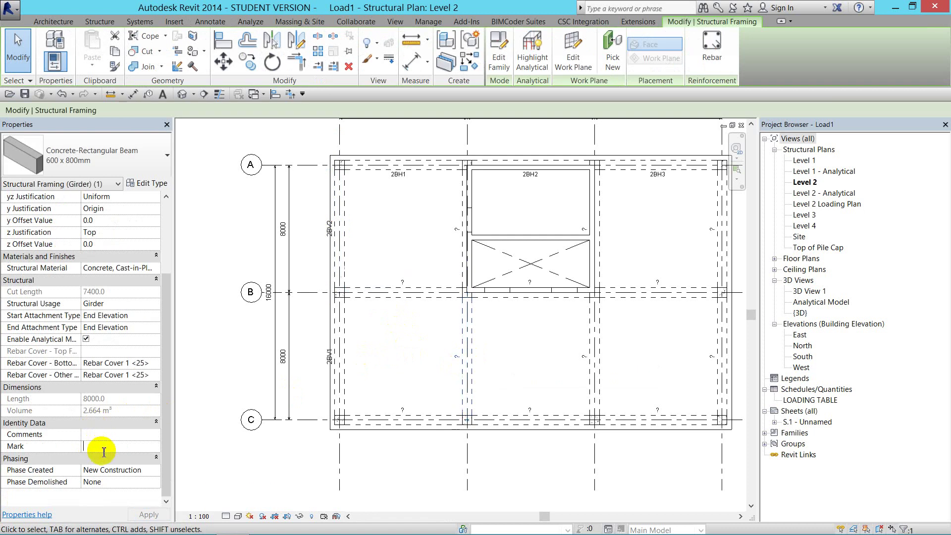
type("2BV3")
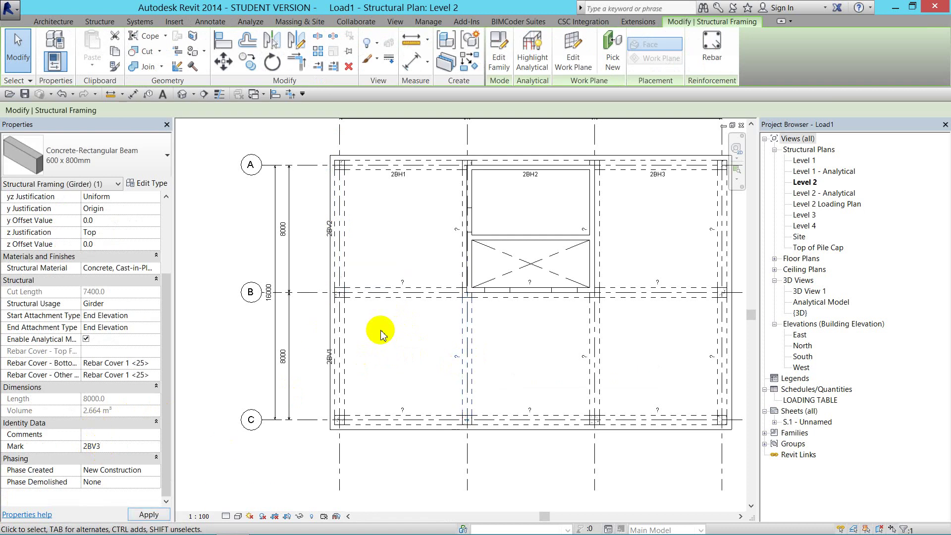
left_click(416, 203)
left_click(460, 203)
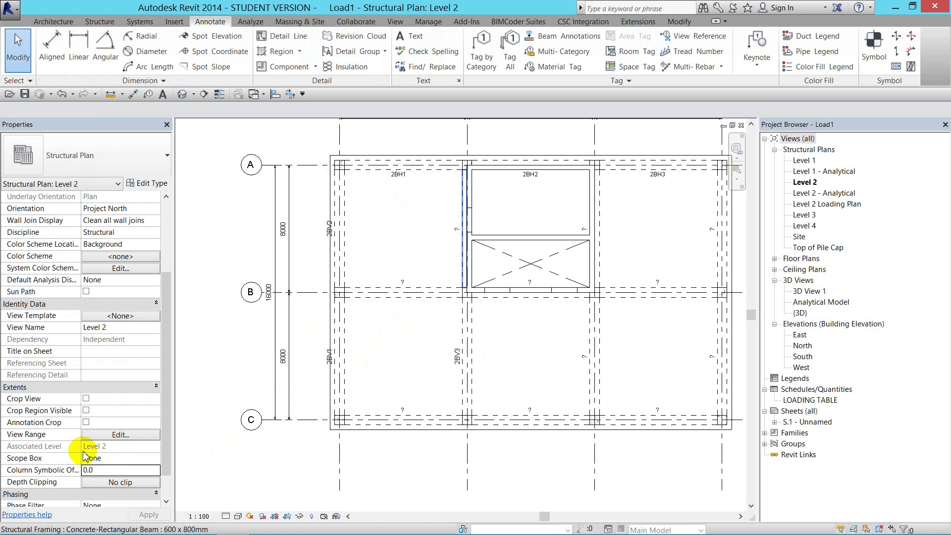
left_click(95, 446)
type("2BV")
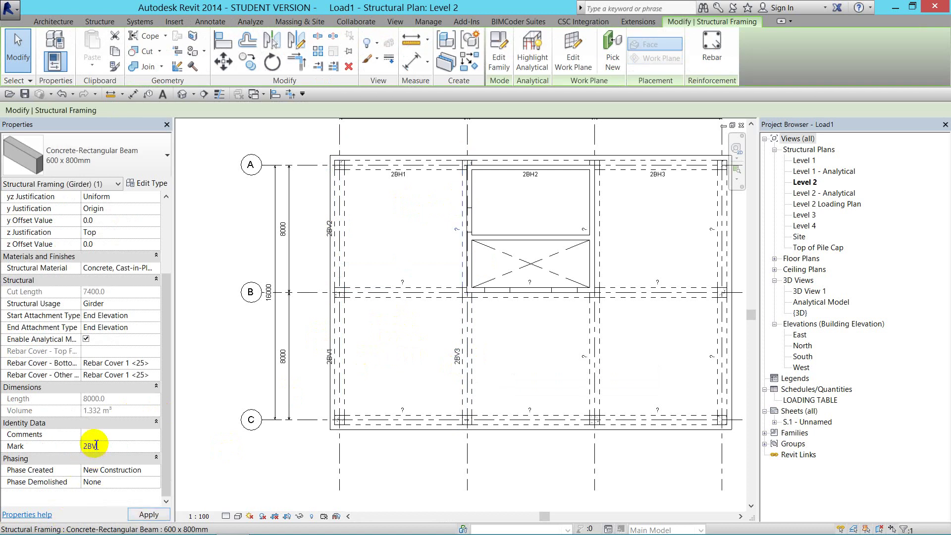
type("4")
left_click(418, 226)
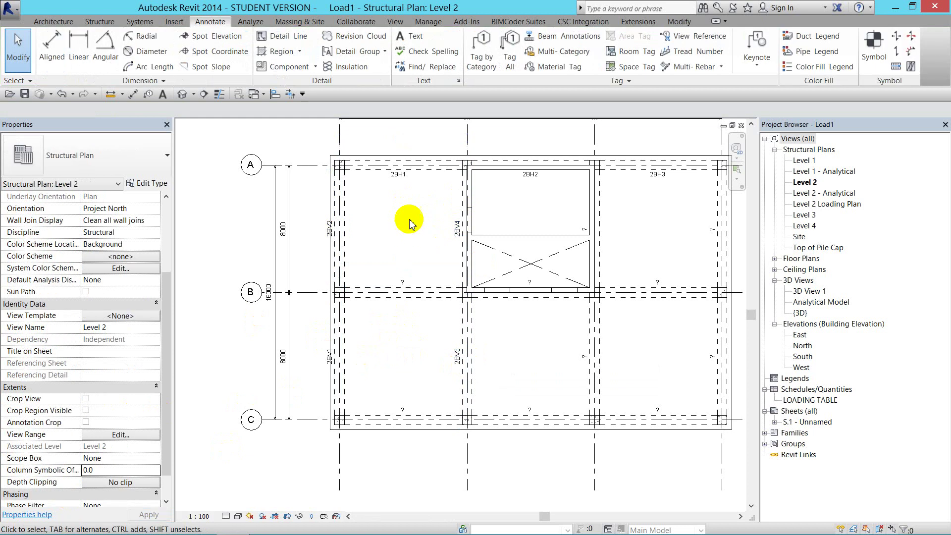
scroll(329, 212, "down", 2)
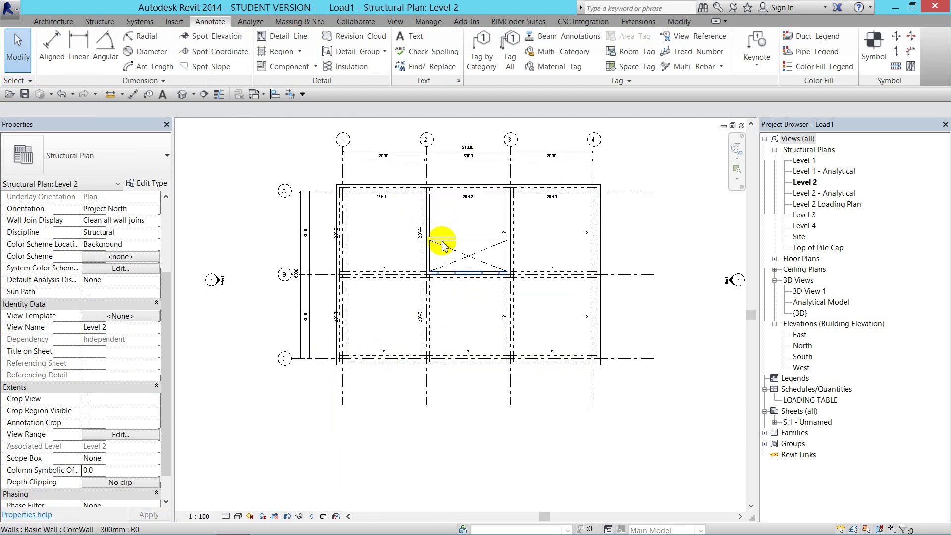
scroll(436, 245, "up", 1)
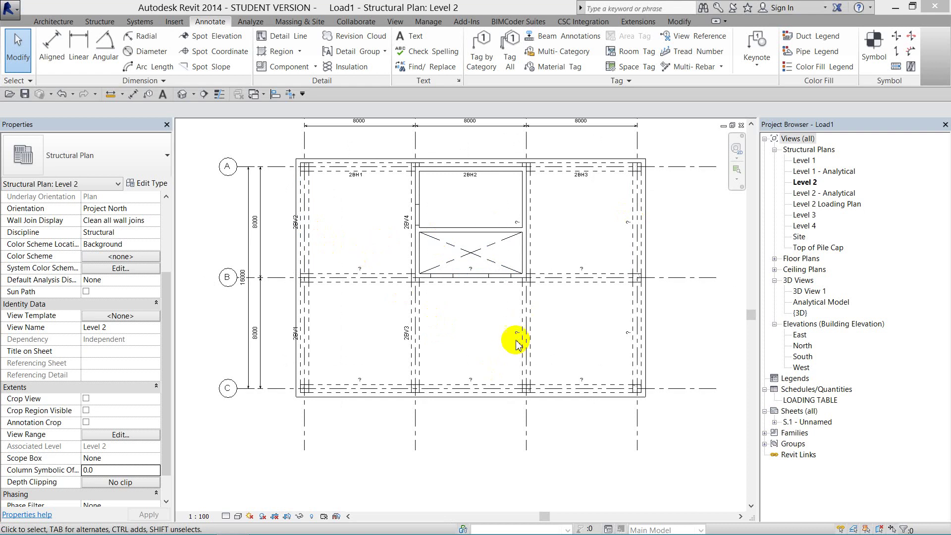
scroll(508, 334, "up", 2)
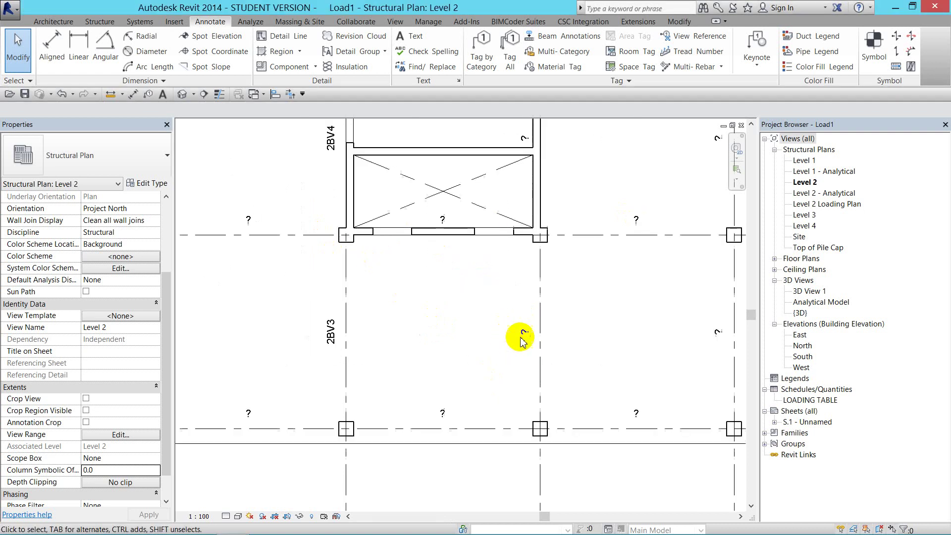
- Edit the lower grid-3 beam tag's label in place to read 2BV5
double_click(523, 332)
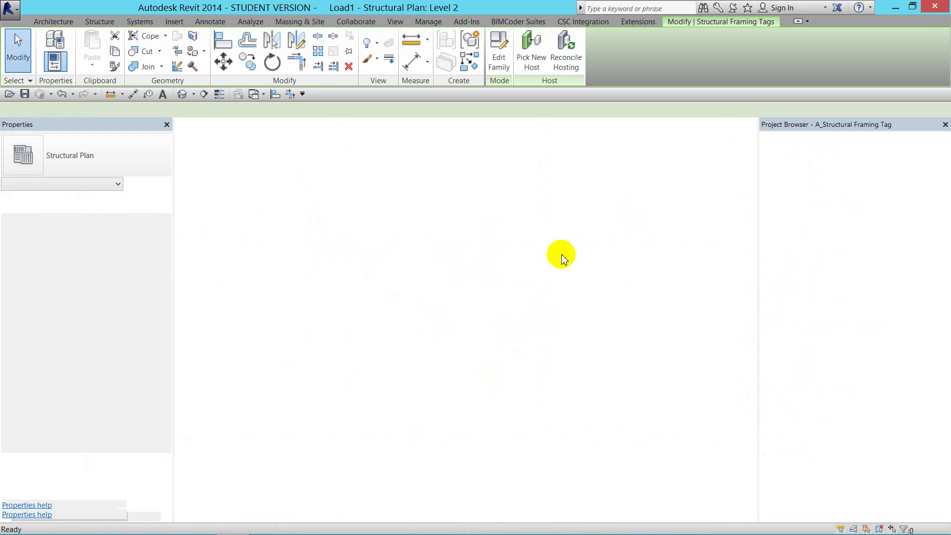
left_click(741, 125)
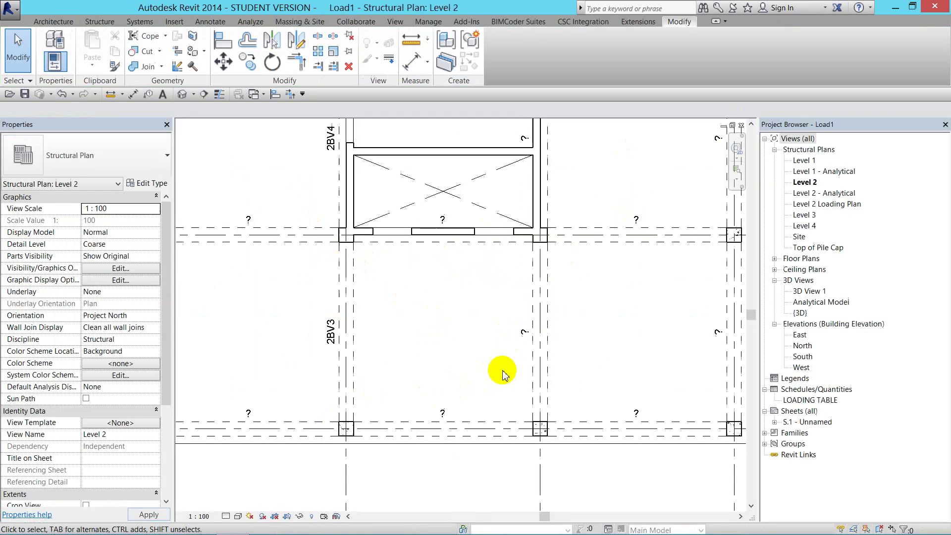
left_click(524, 334)
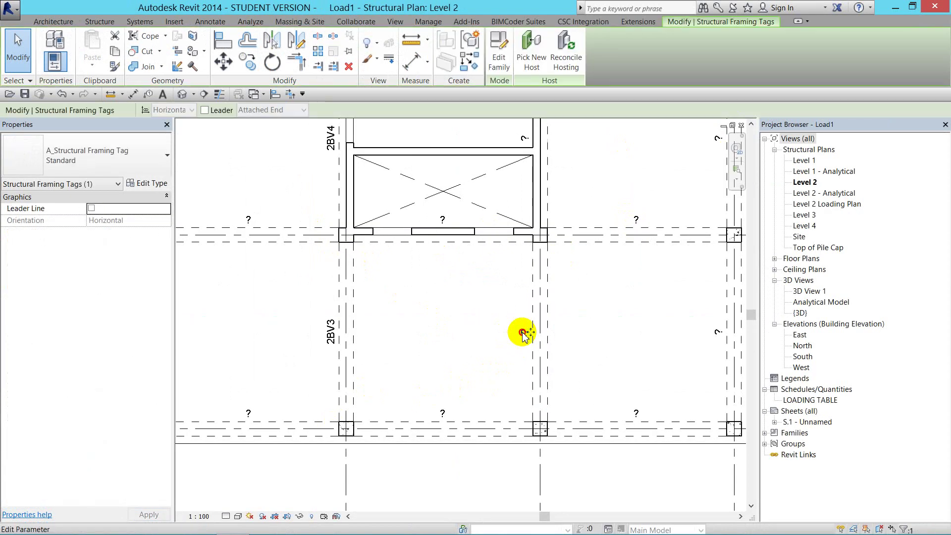
left_click(523, 332)
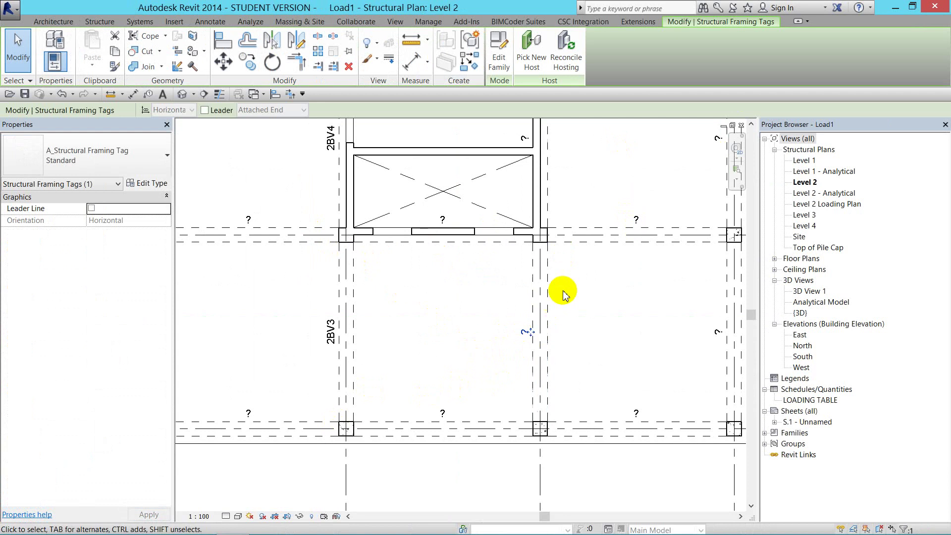
scroll(563, 290, "down", 2)
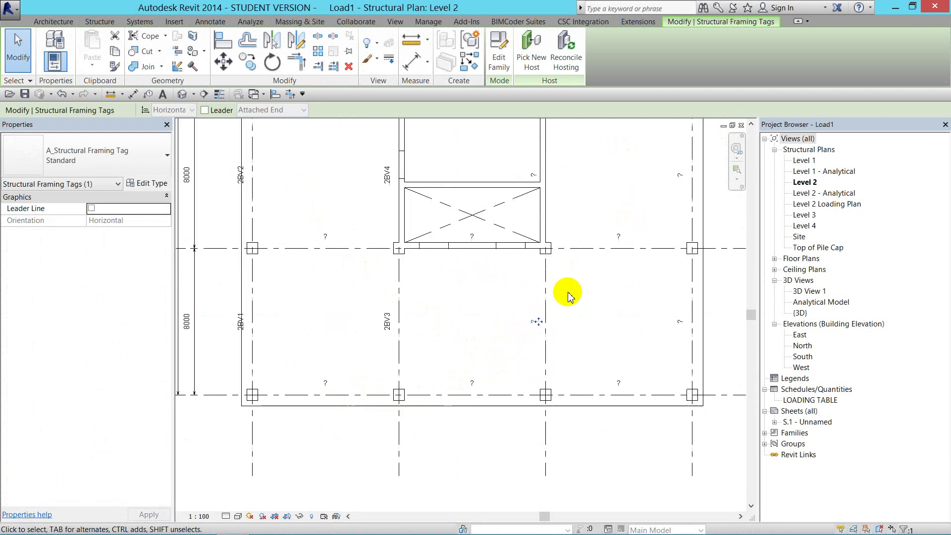
key("Escape")
left_click(534, 332)
scroll(521, 329, "up", 1)
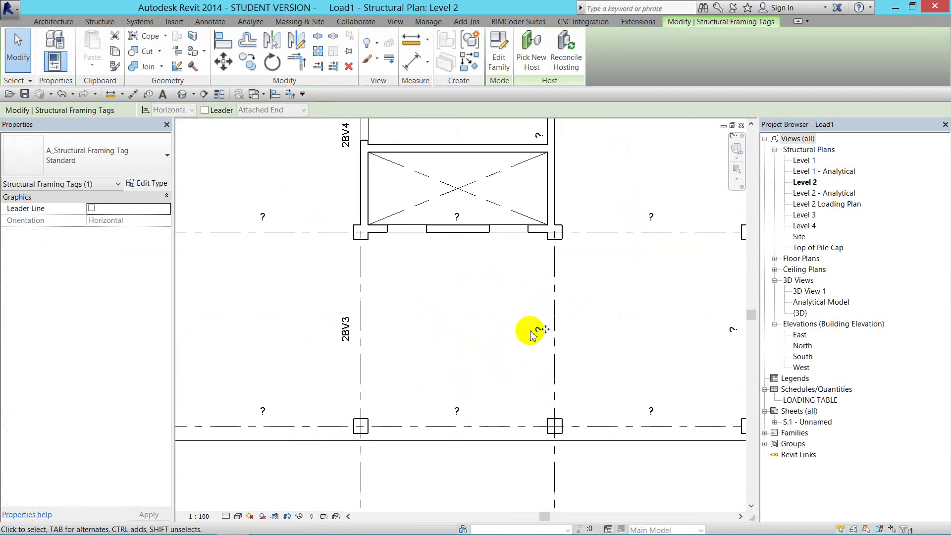
scroll(538, 329, "up", 1)
left_click(545, 331)
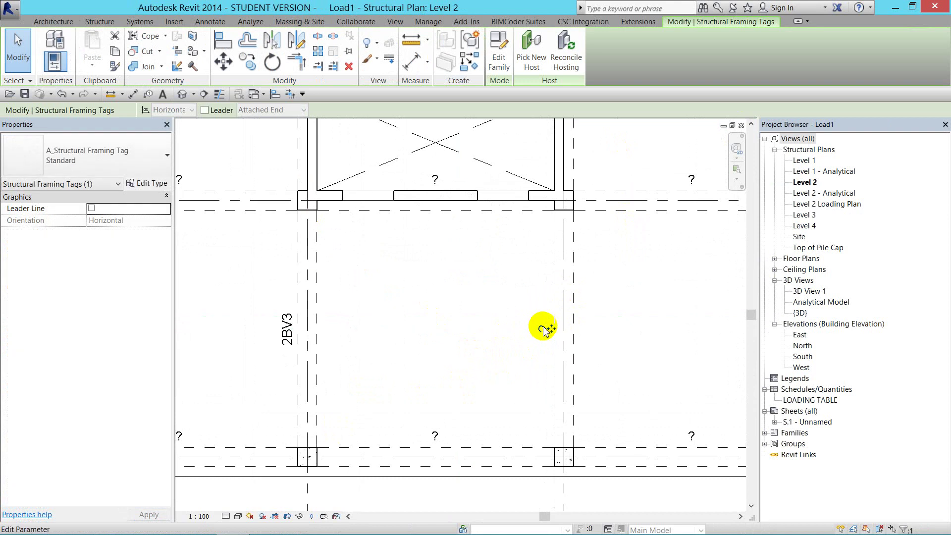
left_click(545, 329)
type("2BV5")
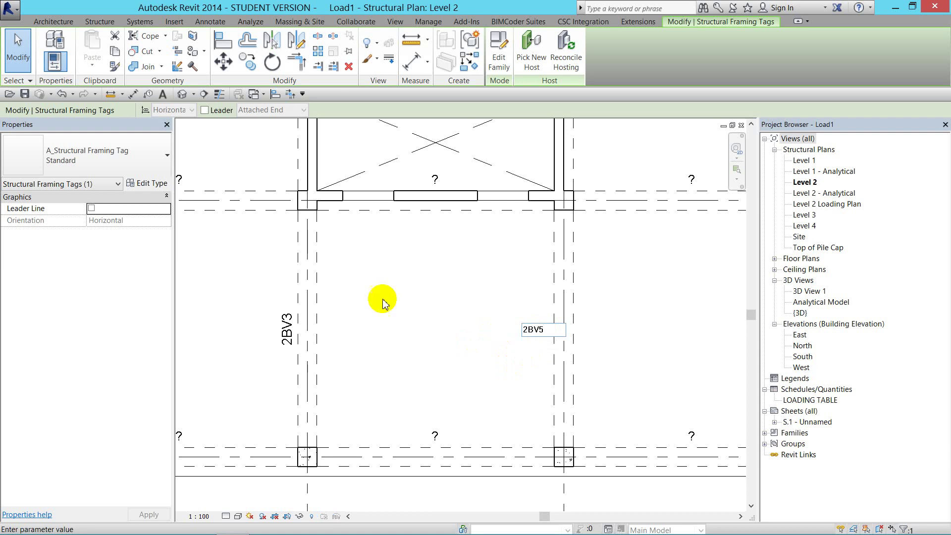
key("Return")
scroll(530, 292, "down", 1)
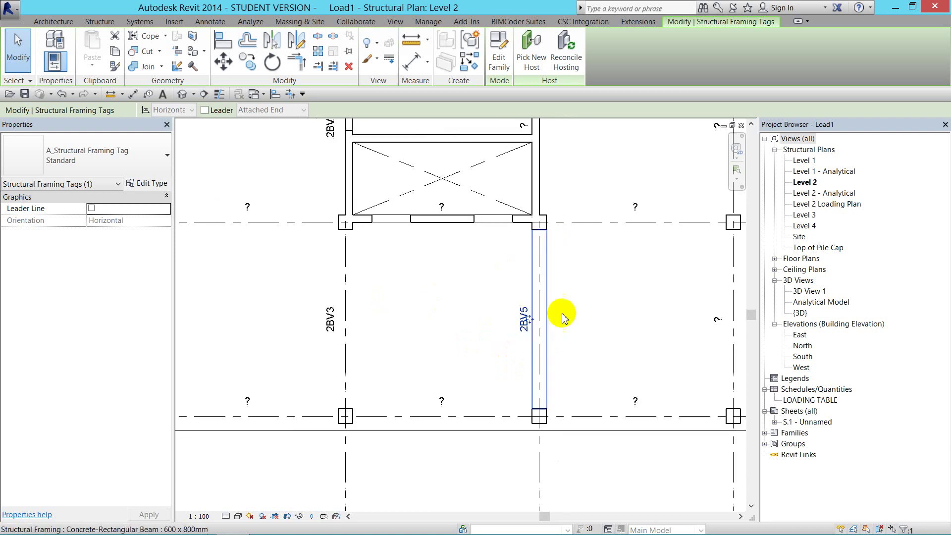
- Change the upper grid-3 beam tag's label to 2BV6
left_click(523, 203)
left_click(539, 216)
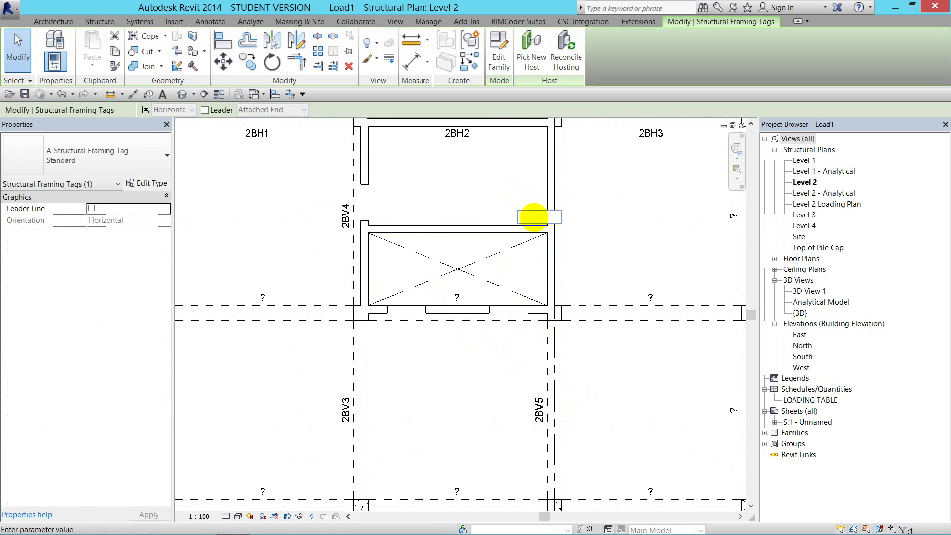
type("2BV6")
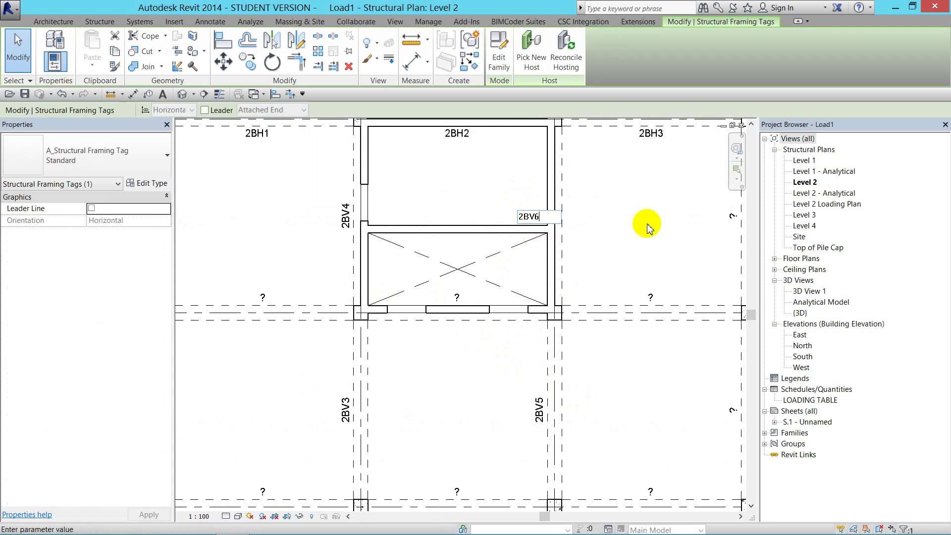
key("Return")
scroll(559, 229, "down", 2)
left_click(624, 273)
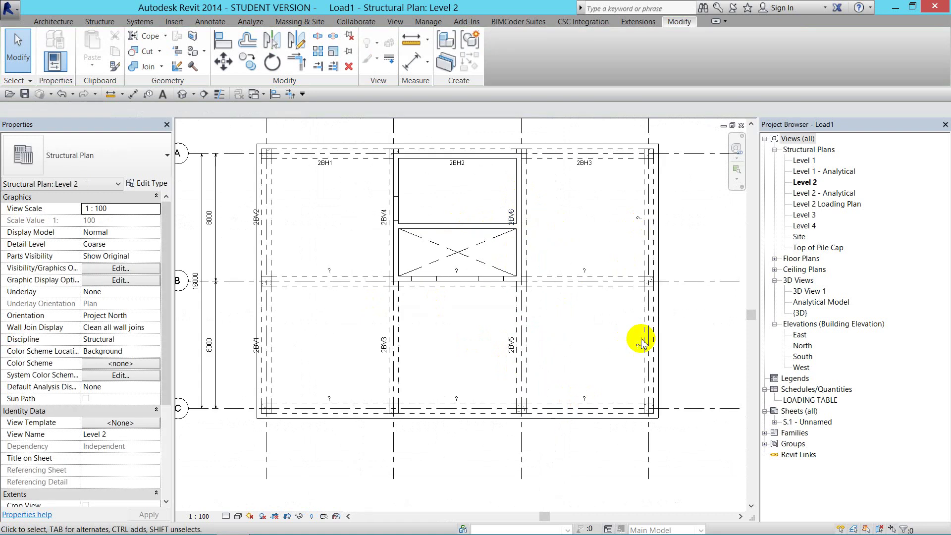
- Label the right-edge beam tag 2BV6 too, producing a duplicate-Mark warning
scroll(639, 344, "up", 2)
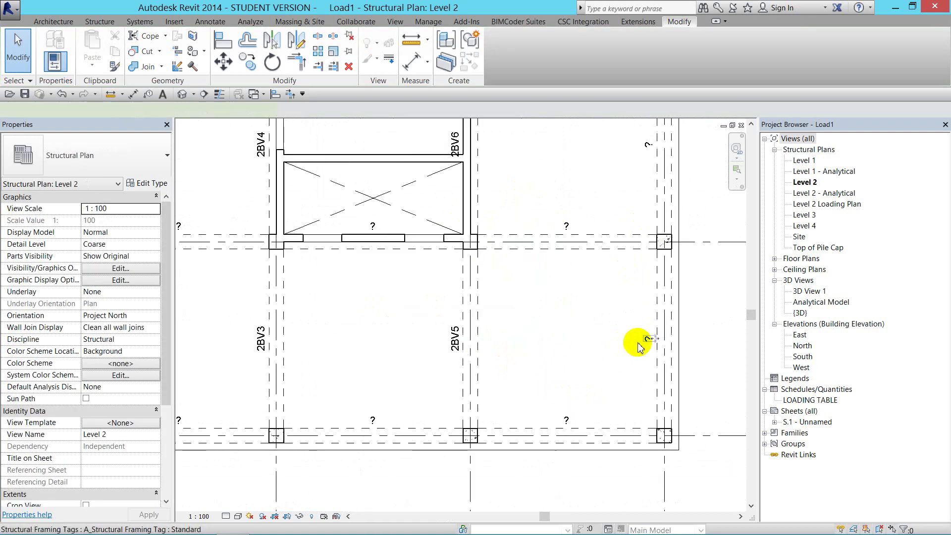
left_click(648, 340)
left_click(649, 341)
type("2BV")
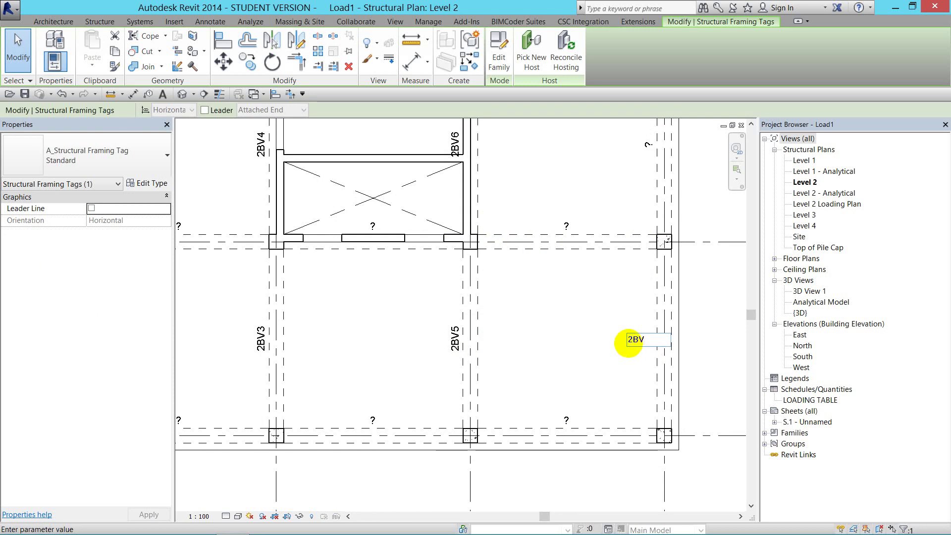
type("6")
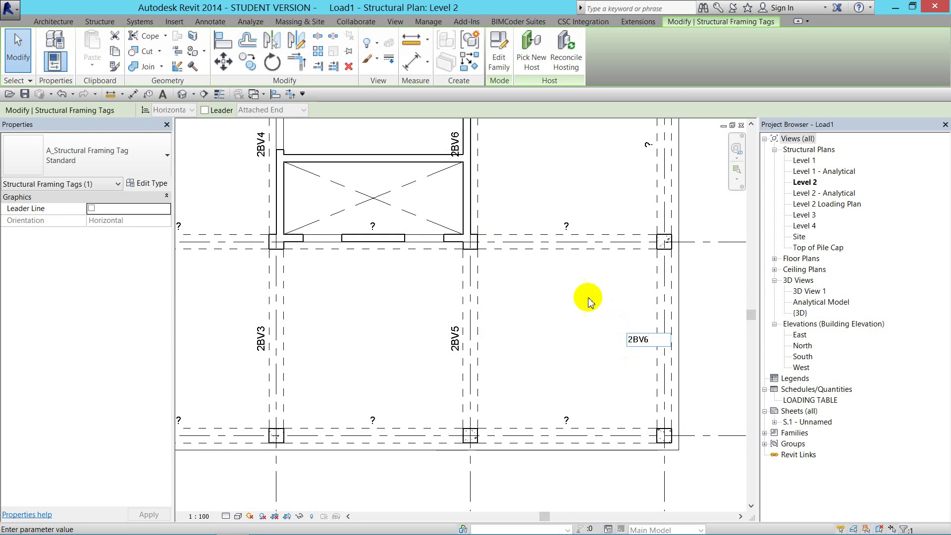
left_click(589, 297)
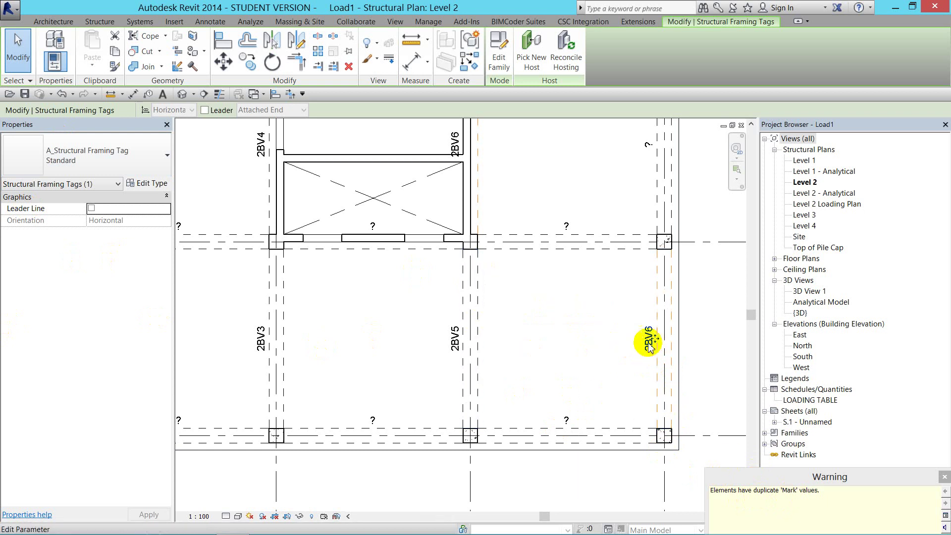
left_click(916, 485)
left_click(429, 22)
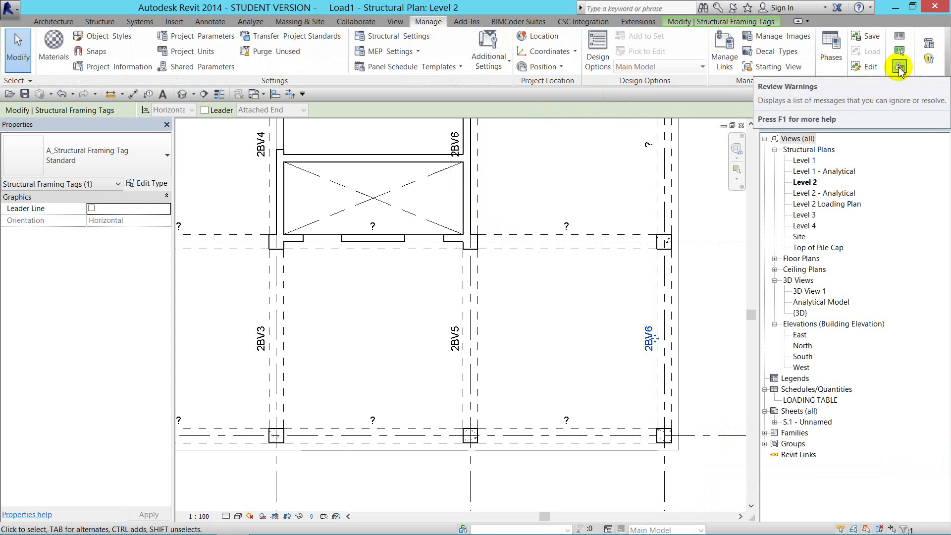
left_click(900, 70)
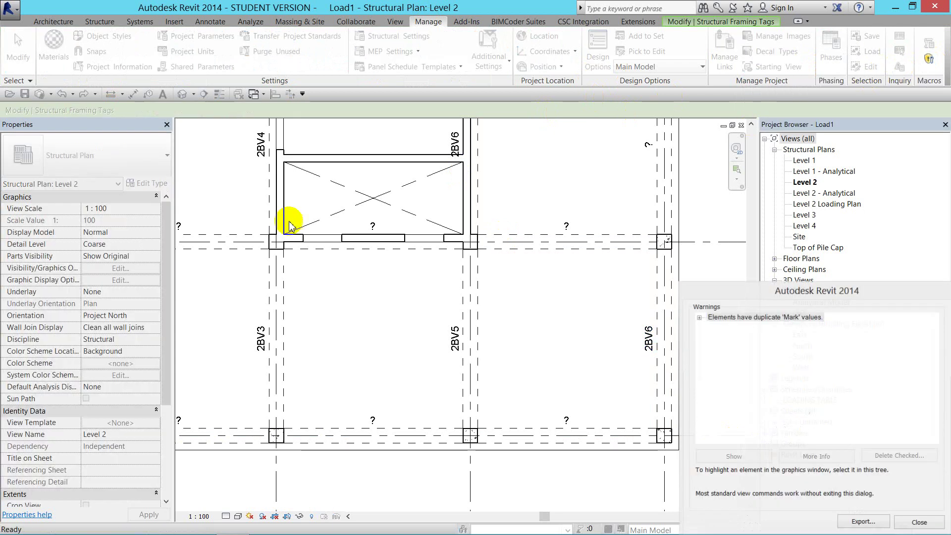
left_click(703, 318)
left_click(700, 318)
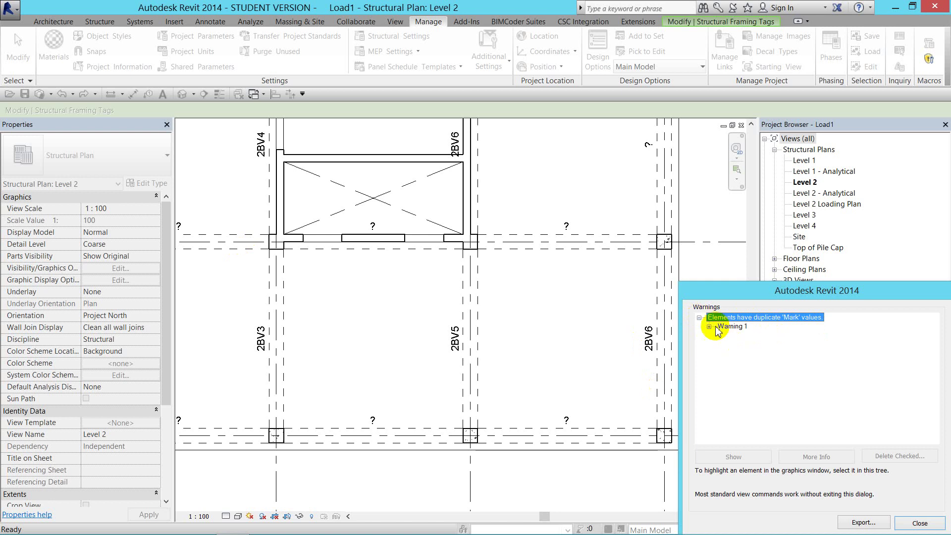
left_click_drag(889, 288, 714, 277)
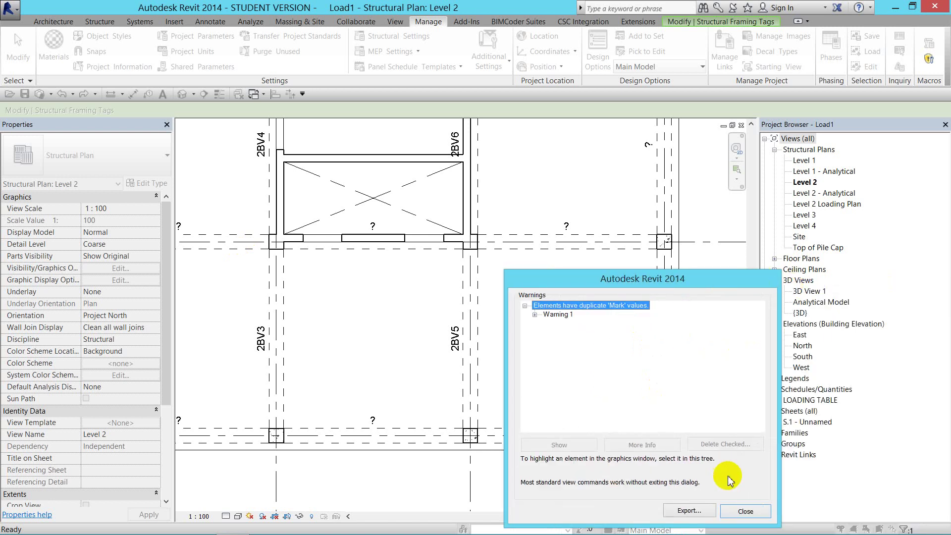
left_click(733, 511)
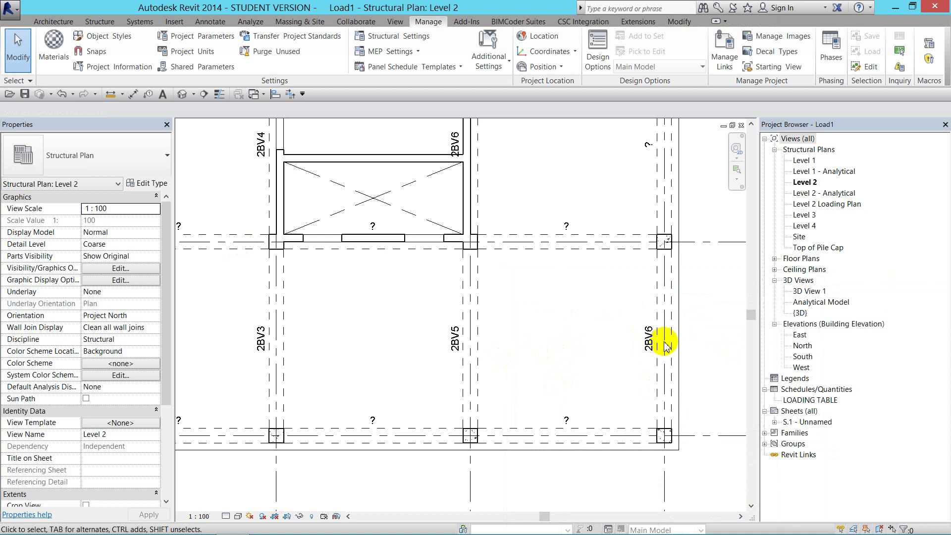
- Renumber the duplicate 2BV6 beam tag to 2BV7
left_click(648, 337)
left_click(642, 338)
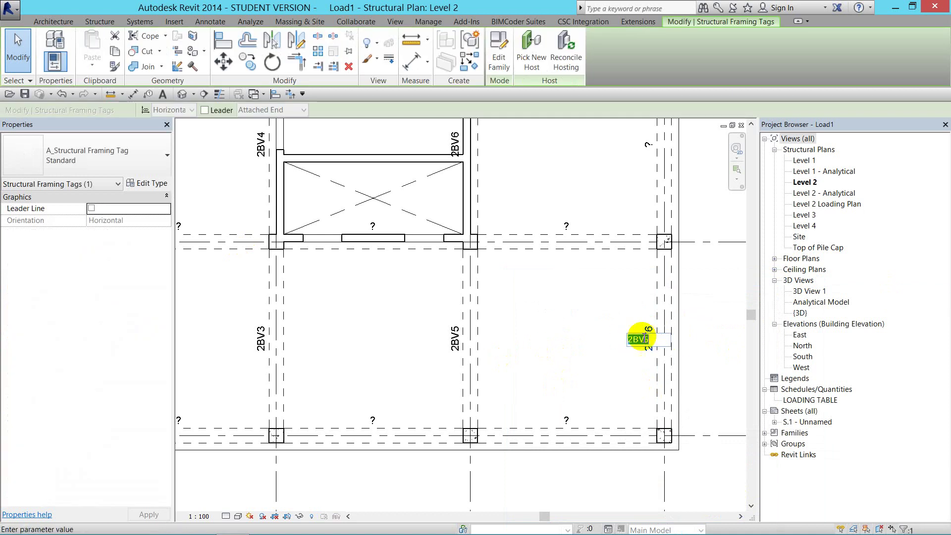
type("7")
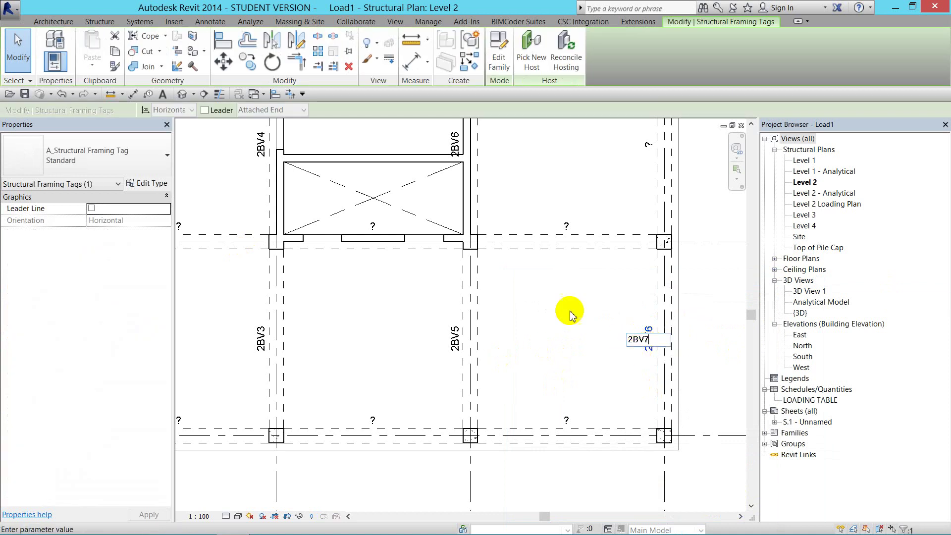
left_click(572, 342)
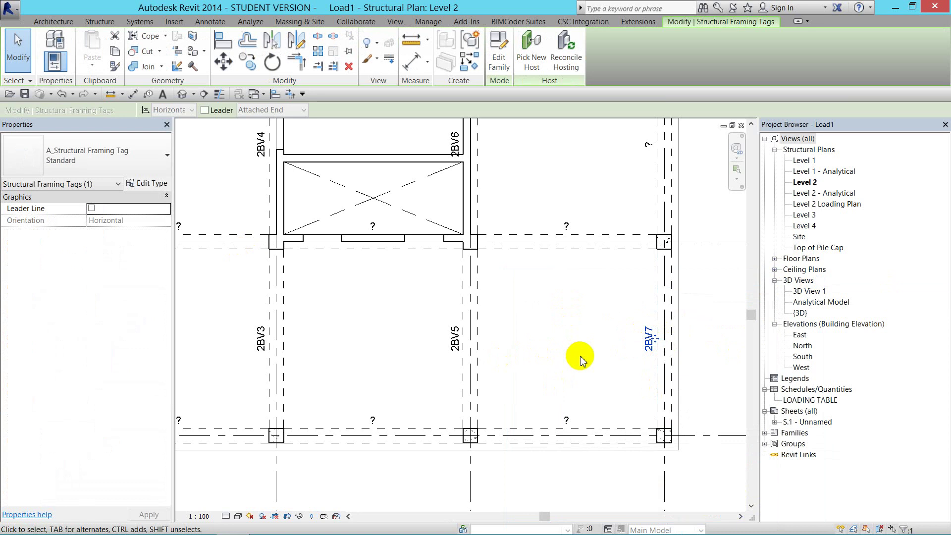
left_click(578, 312)
- Mark the blank upper-right beam tag as 2BV8
scroll(577, 307, "down", 2)
scroll(570, 273, "down", 1)
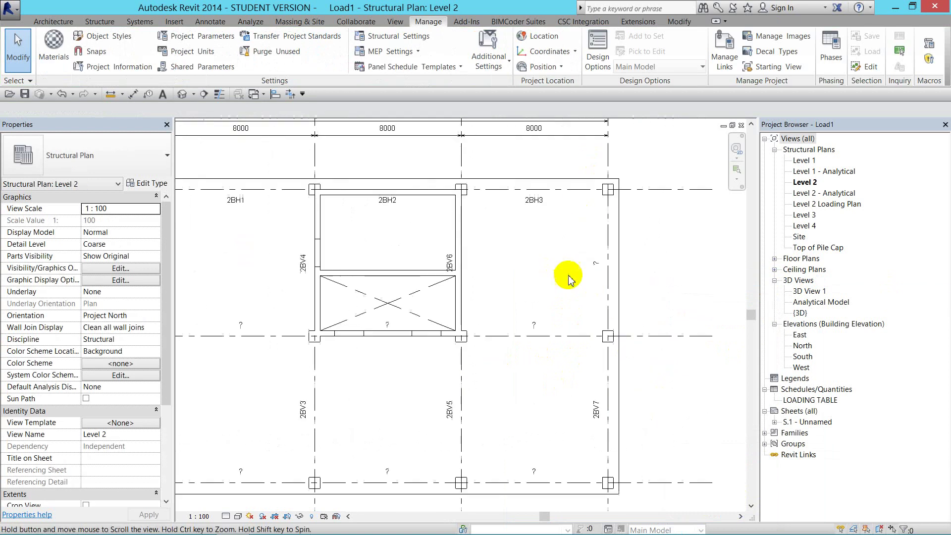
scroll(583, 265, "up", 3)
scroll(610, 257, "up", 2)
left_click(602, 263)
type("2BV")
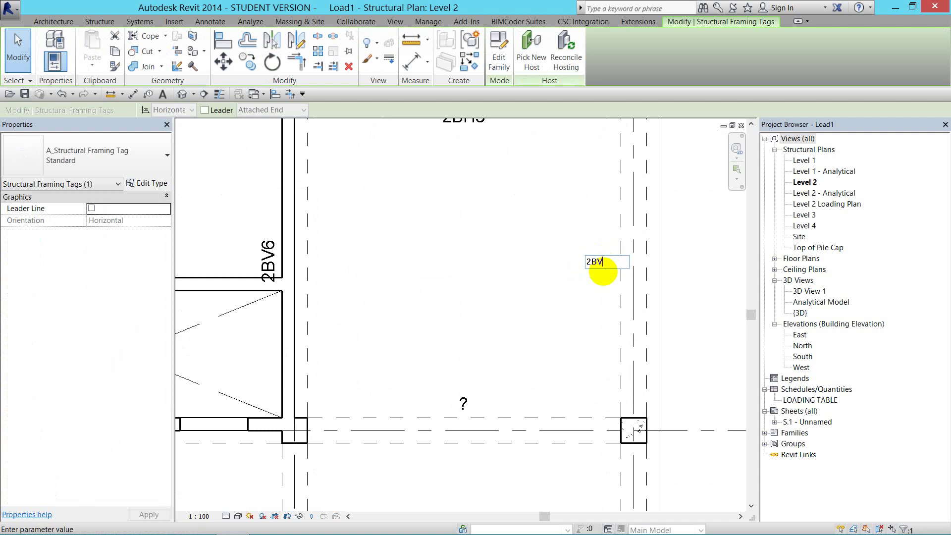
type("8")
left_click(453, 262)
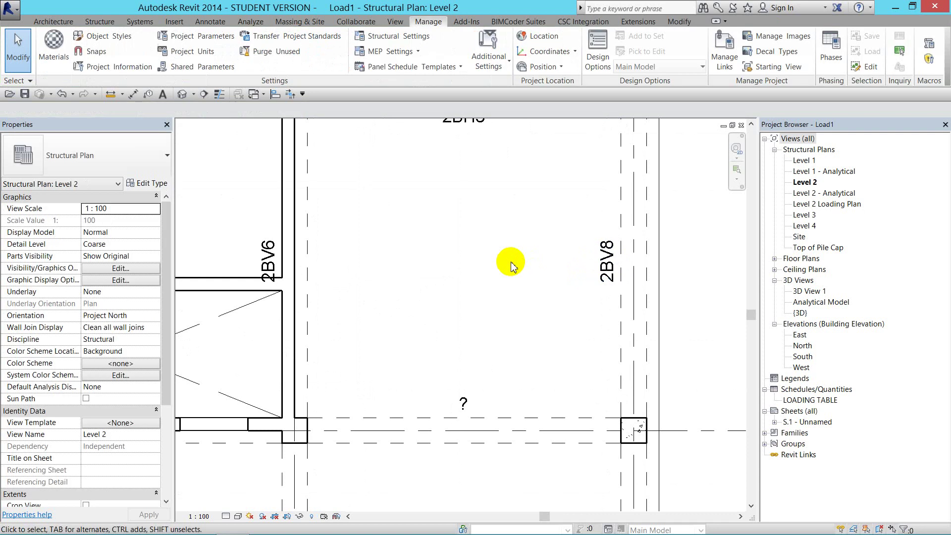
- Set the plan's view scale to 1:50, then to 1:200
scroll(587, 217, "down", 2)
scroll(587, 217, "down", 1)
scroll(580, 255, "down", 1)
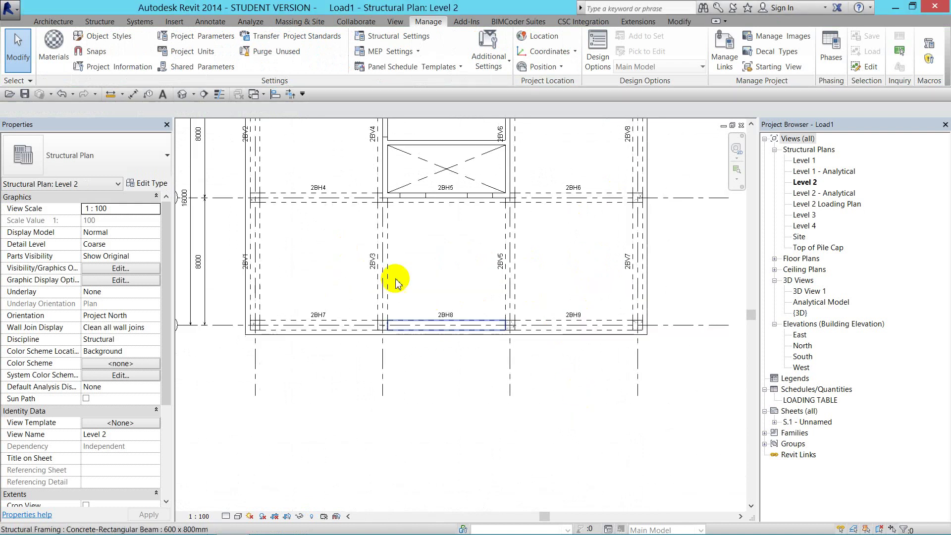
scroll(423, 329, "down", 2)
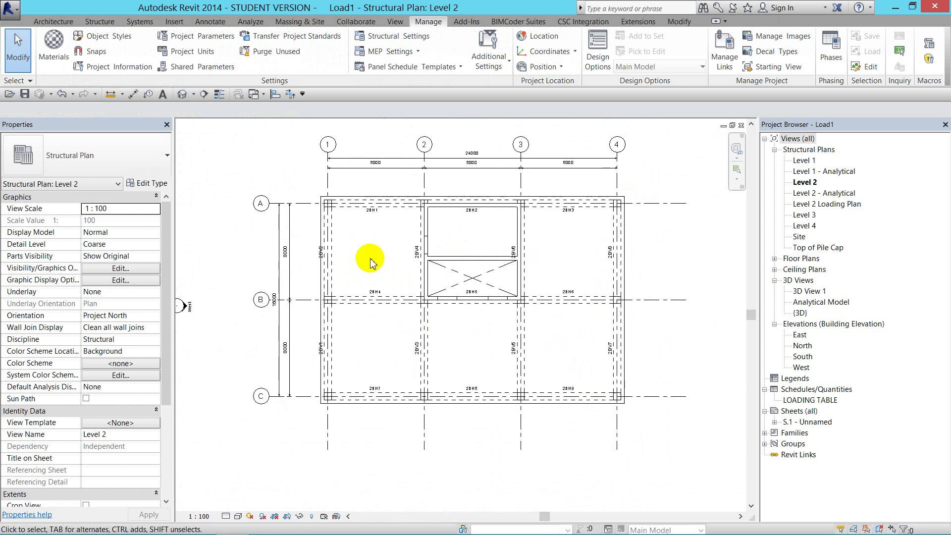
scroll(406, 240, "up", 2)
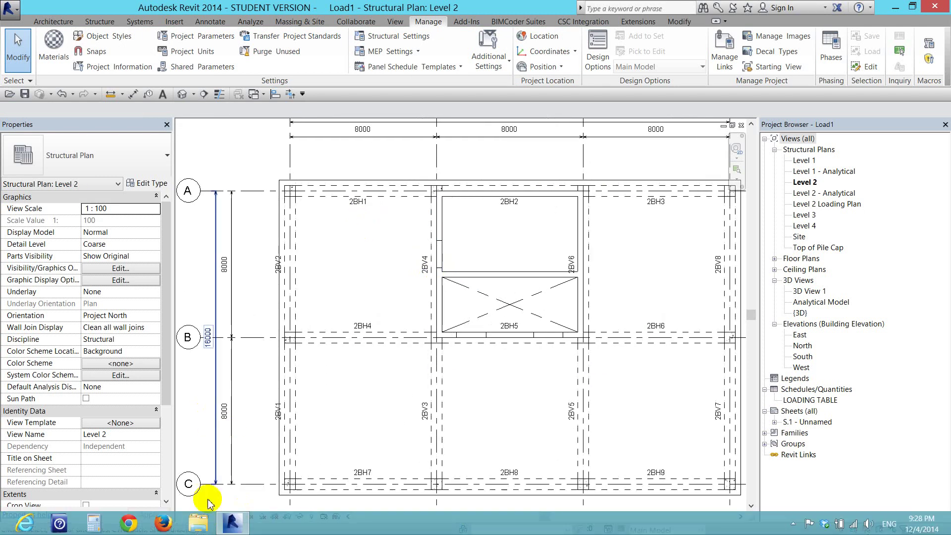
left_click(197, 516)
left_click(223, 434)
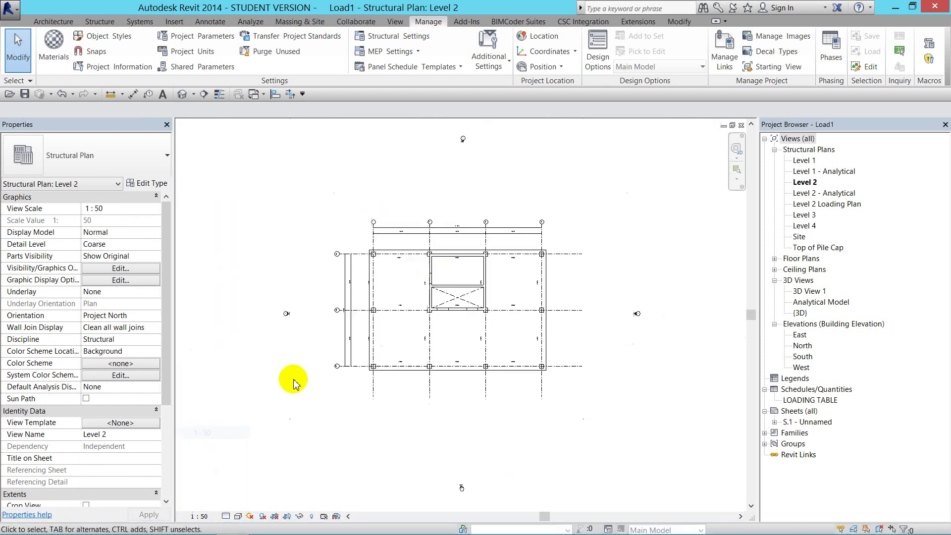
scroll(392, 258, "up", 1)
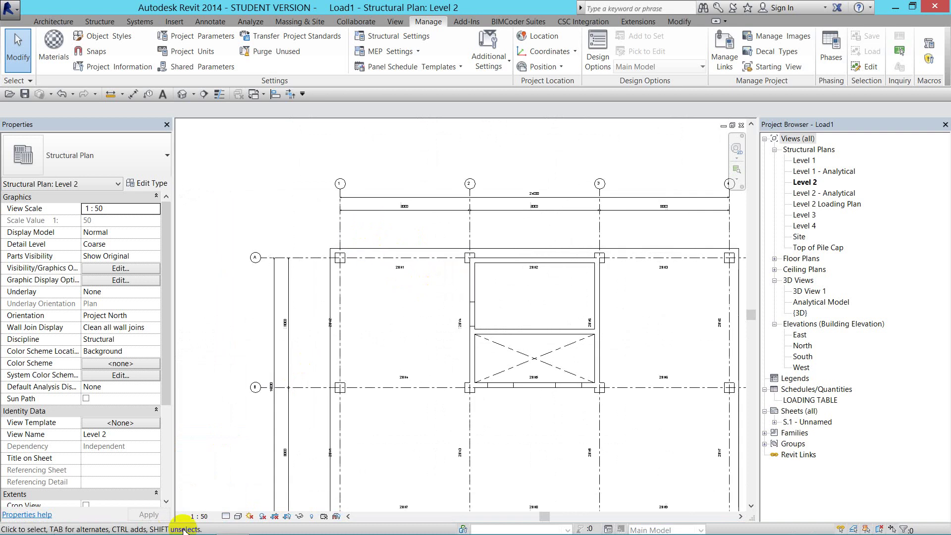
left_click(198, 516)
left_click(212, 456)
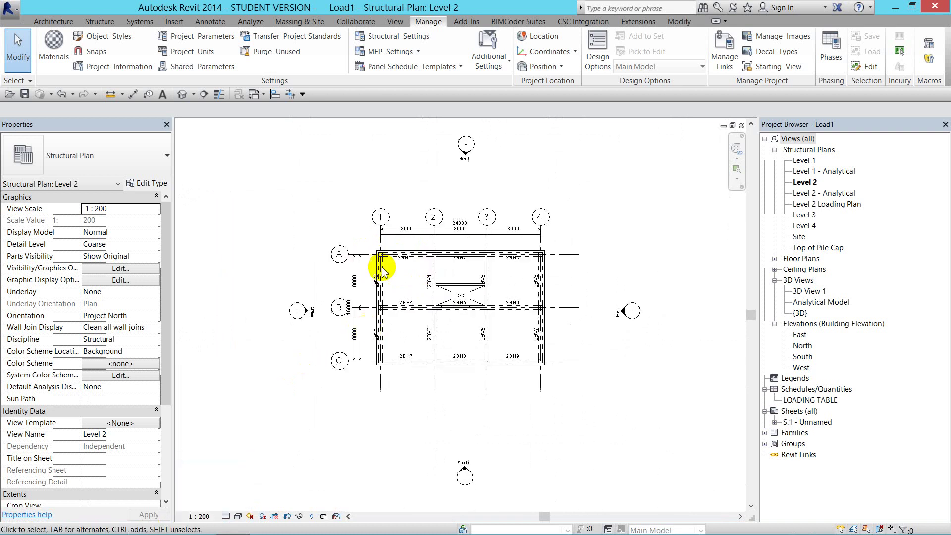
scroll(425, 234, "up", 1)
scroll(420, 297, "up", 2)
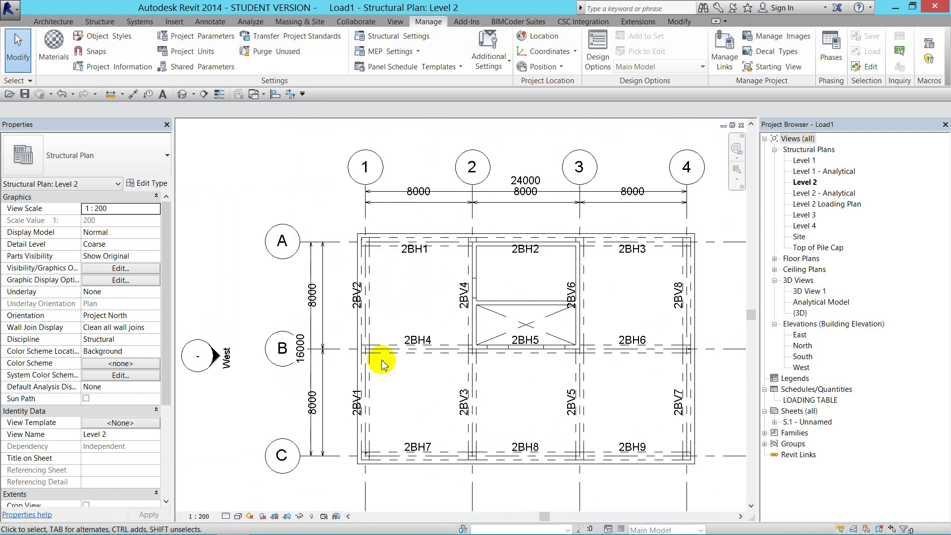
- Set the Level 2 plan view scale back to 1:100
left_click(197, 516)
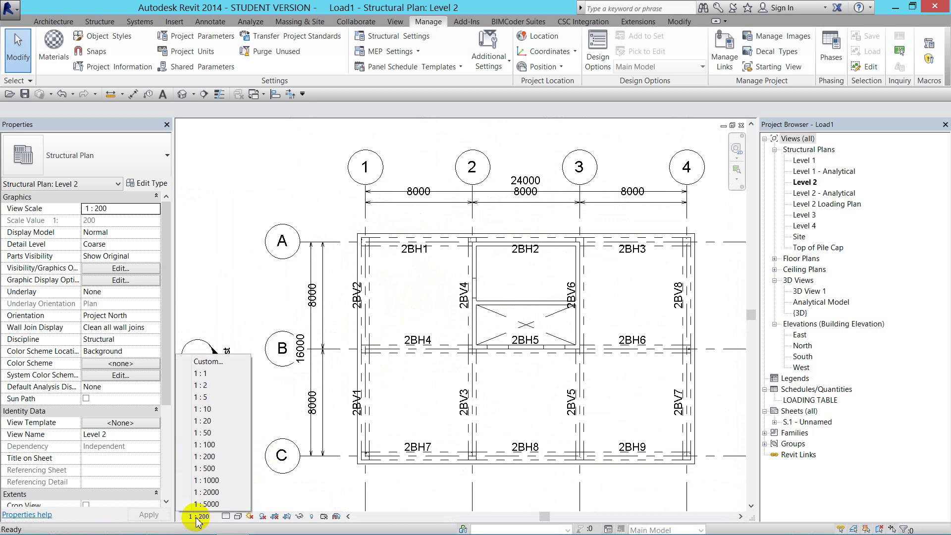
left_click(208, 445)
scroll(371, 295, "up", 1)
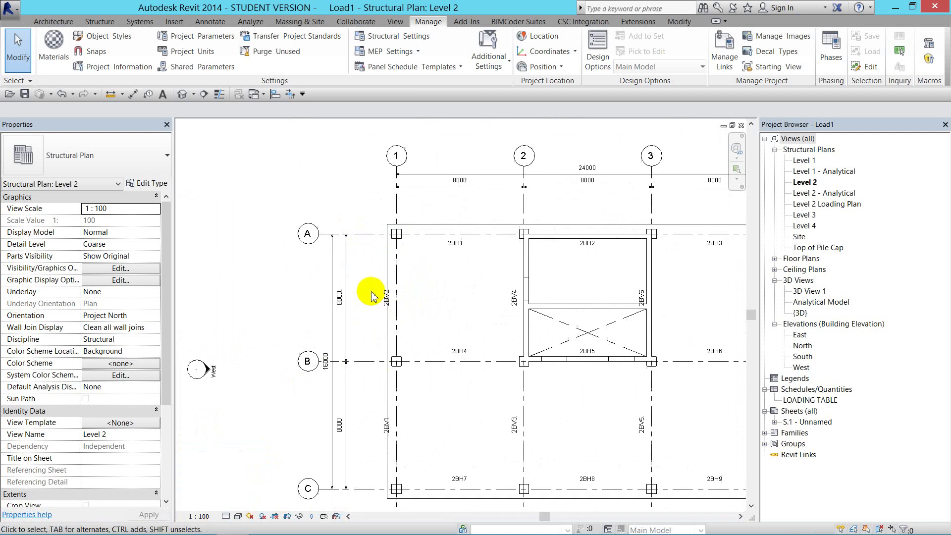
scroll(379, 304, "up", 1)
scroll(379, 305, "up", 1)
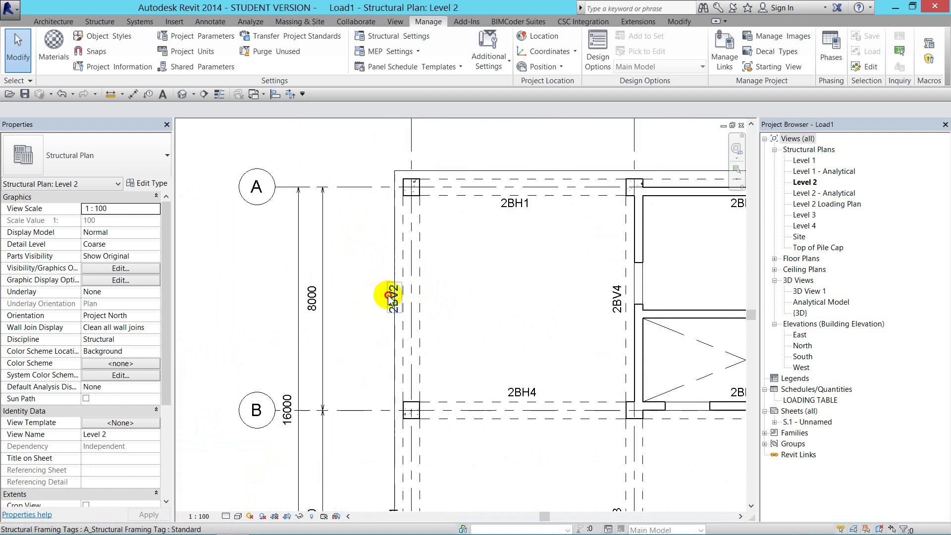
- Move the 2BV2 and 2BV1 beam tags to the right of their beams
left_click(399, 300)
left_click_drag(400, 300, 433, 297)
left_click(461, 265)
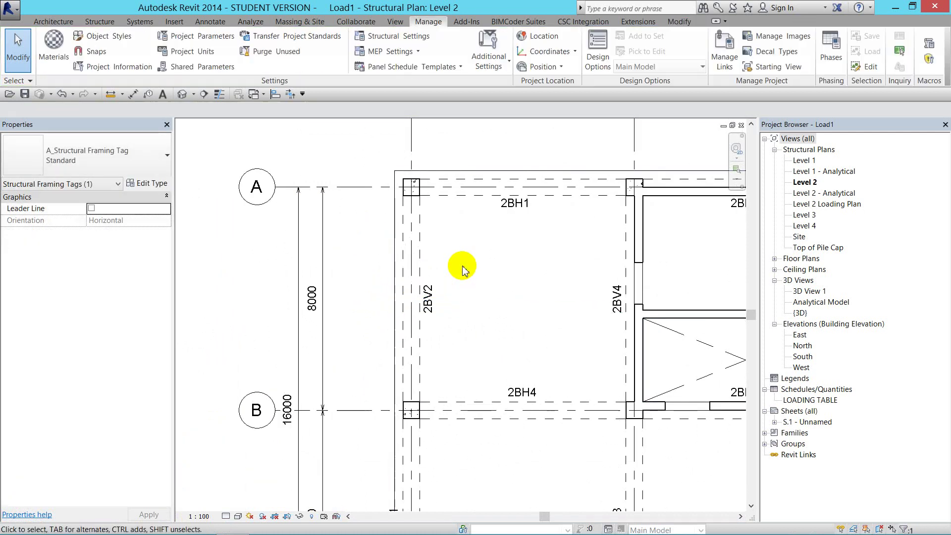
scroll(461, 266, "down", 2)
left_click(416, 437)
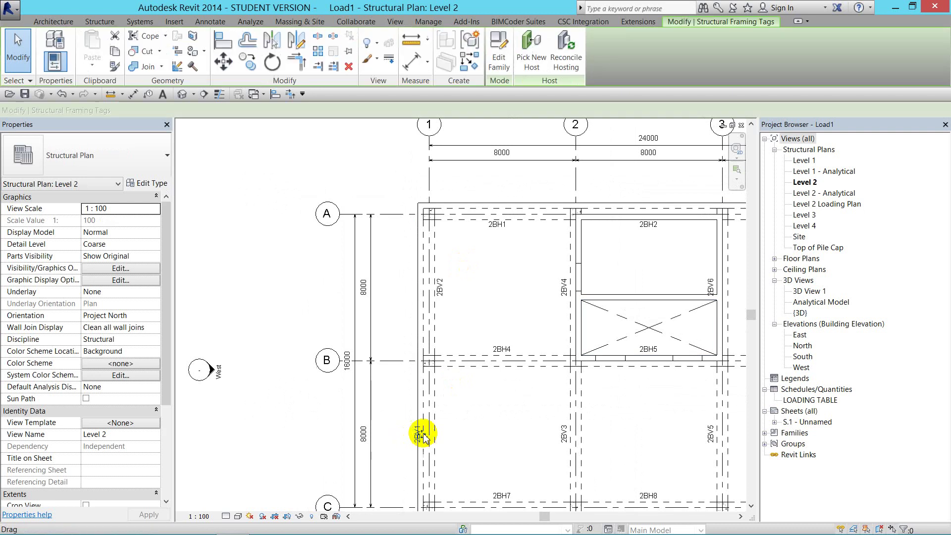
left_click_drag(434, 438, 448, 436)
left_click(472, 261)
scroll(472, 262, "down", 1)
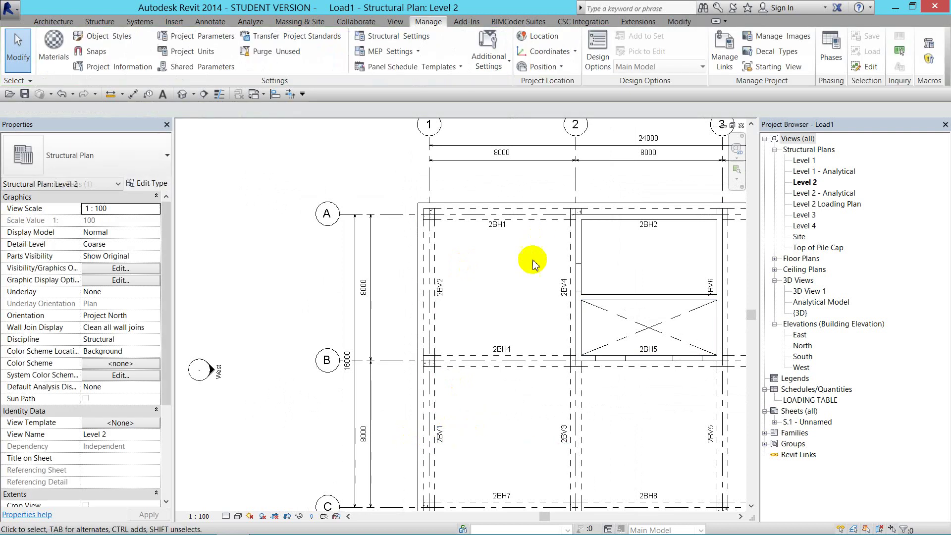
- Pan to grid 4 to check the 2BV6 and 2BV5 tags, then back to grids 1–3
middle_click_drag(658, 270, 544, 244)
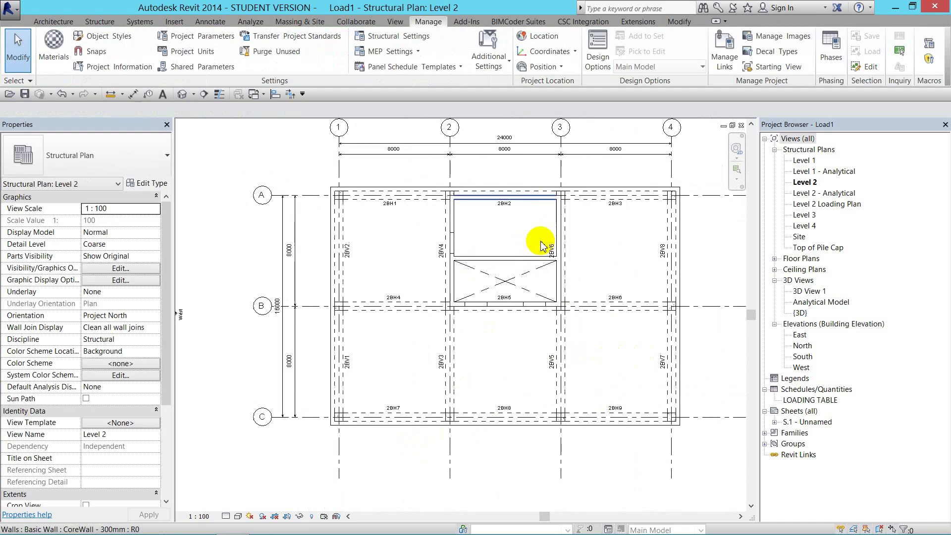
left_click_drag(539, 257, 560, 375)
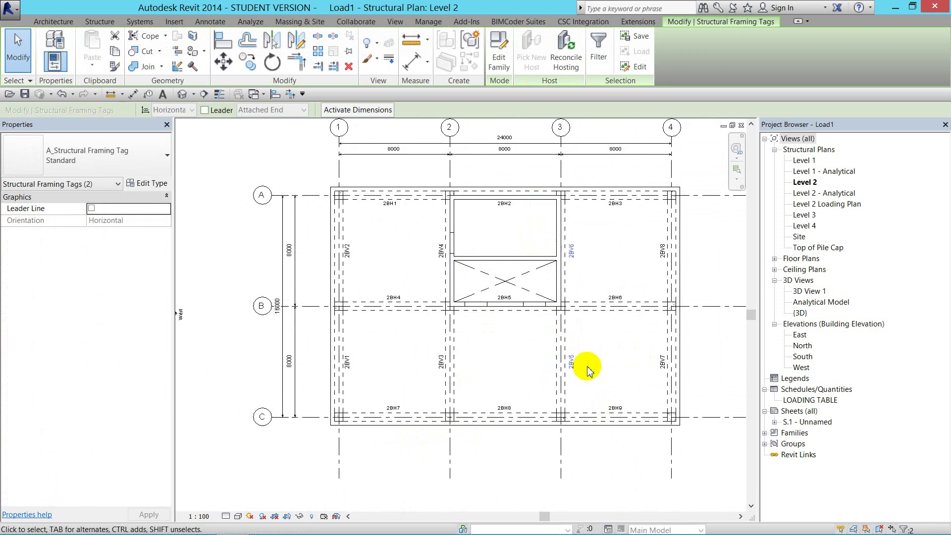
left_click(630, 377)
scroll(468, 226, "down", 2)
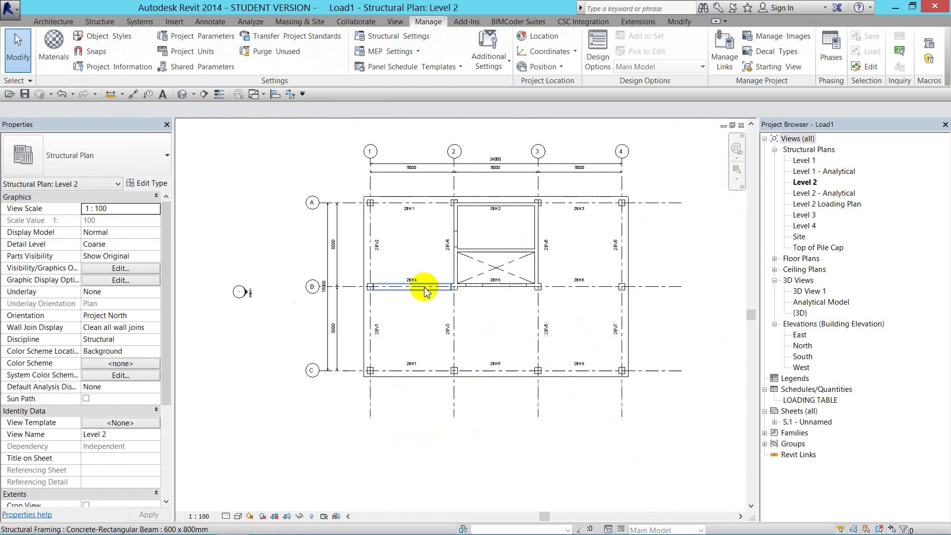
scroll(424, 292, "up", 2)
scroll(421, 275, "up", 1)
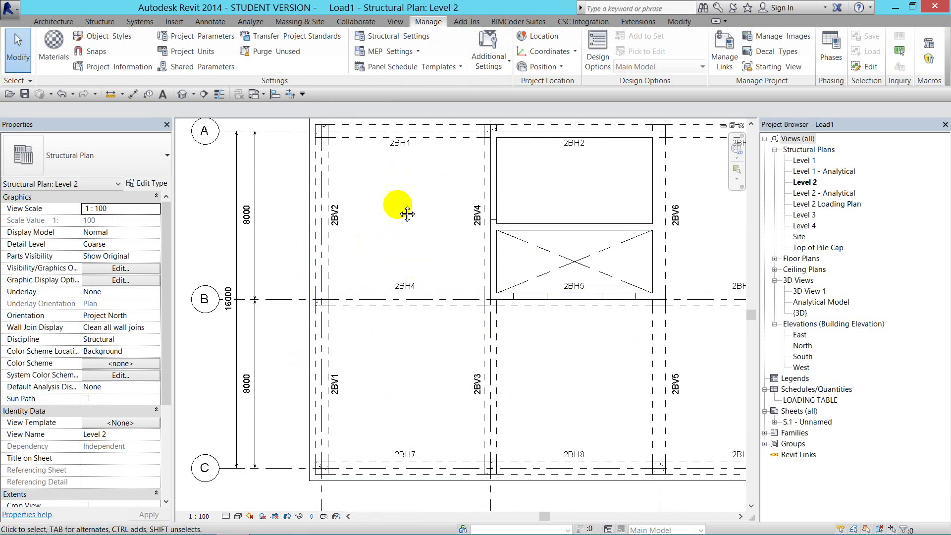
middle_click_drag(407, 214, 372, 272)
scroll(373, 269, "down", 1)
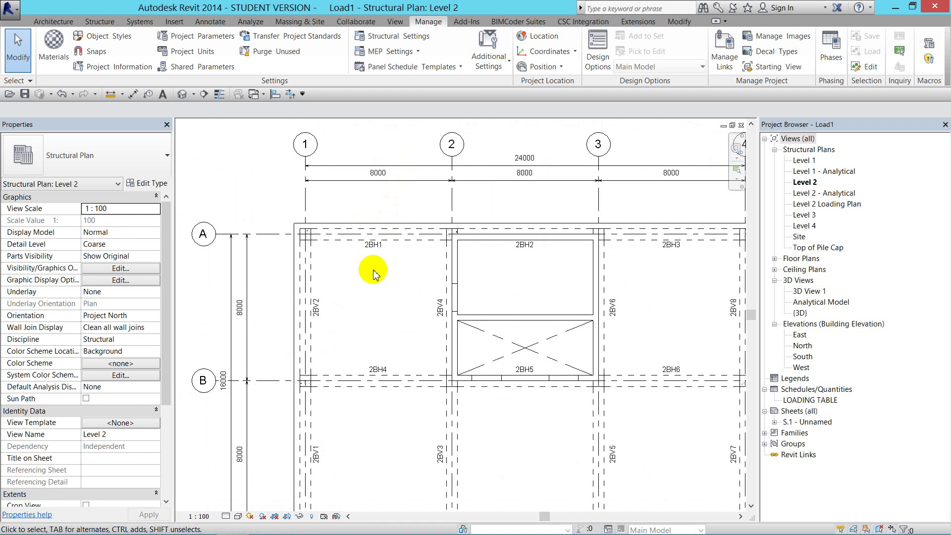
scroll(384, 265, "up", 2)
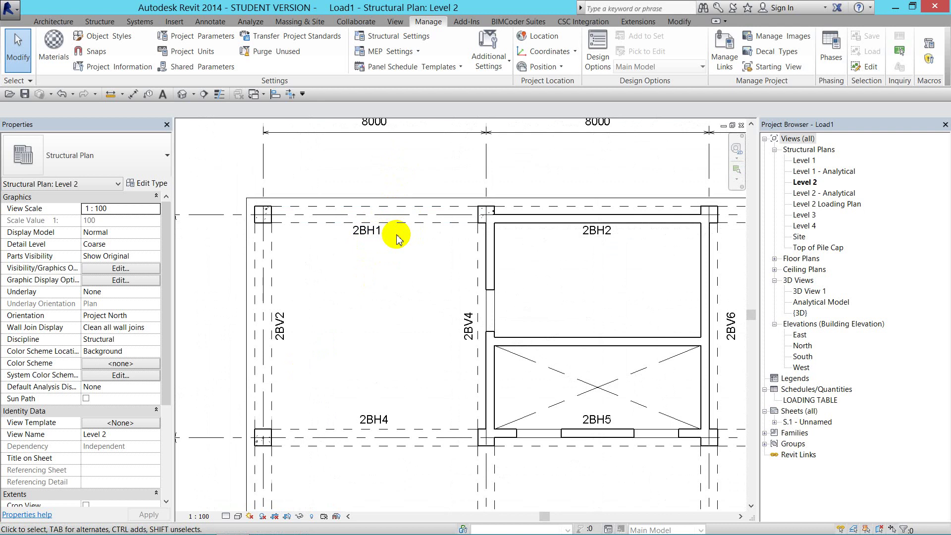
- Set the 600 x 800mm beam type's Fire Rating to 600x800 via beam 2BH1
left_click(346, 228)
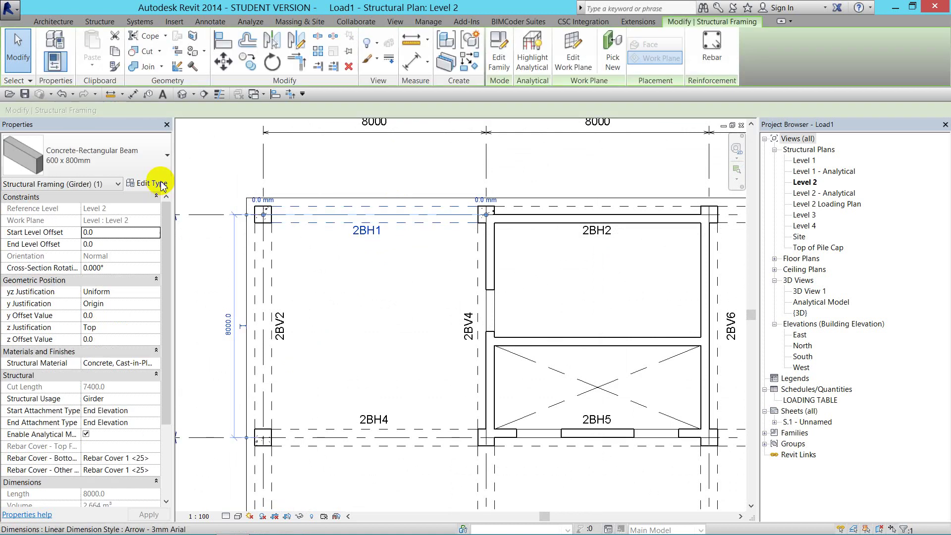
left_click(147, 184)
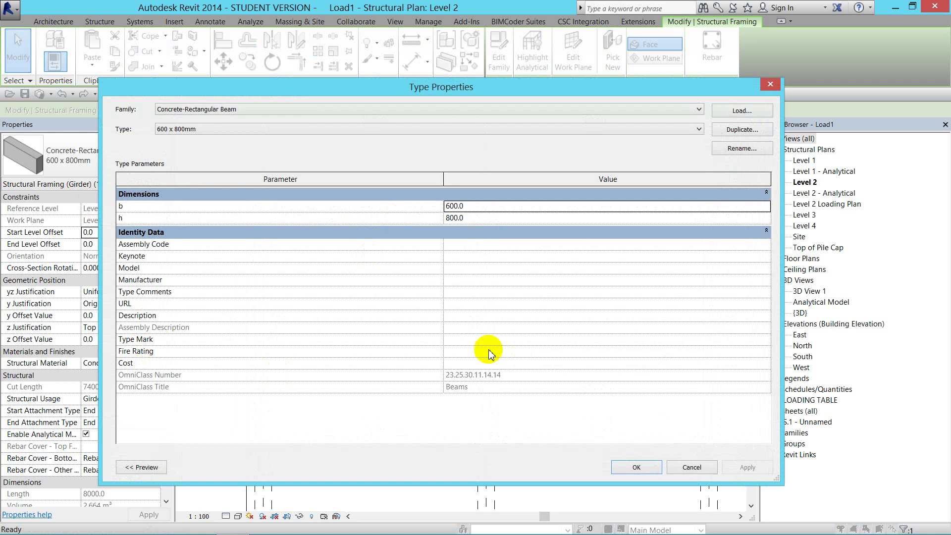
left_click(470, 352)
type("600x800")
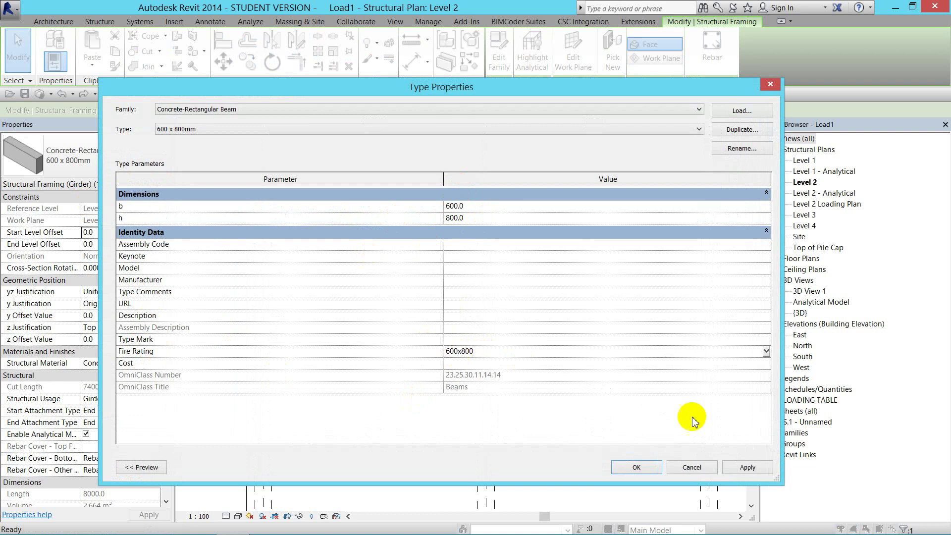
left_click(639, 466)
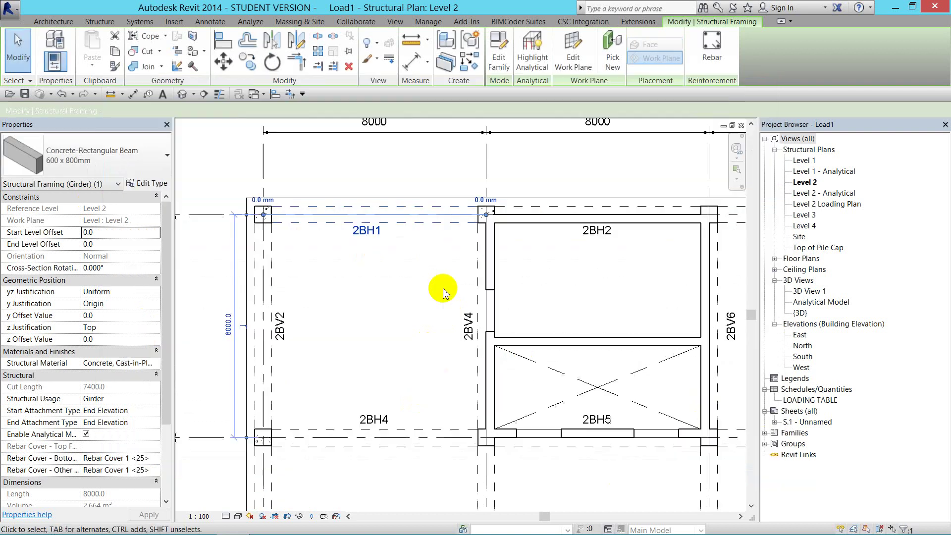
- Open the 2BH1 tag's A_Structural Framing Tag family in the Family Editor
key("Escape")
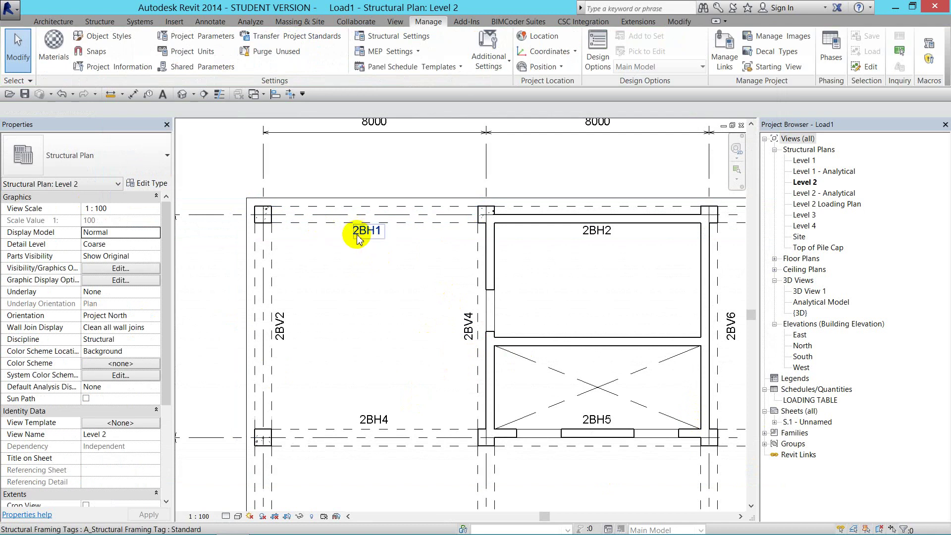
left_click(366, 230)
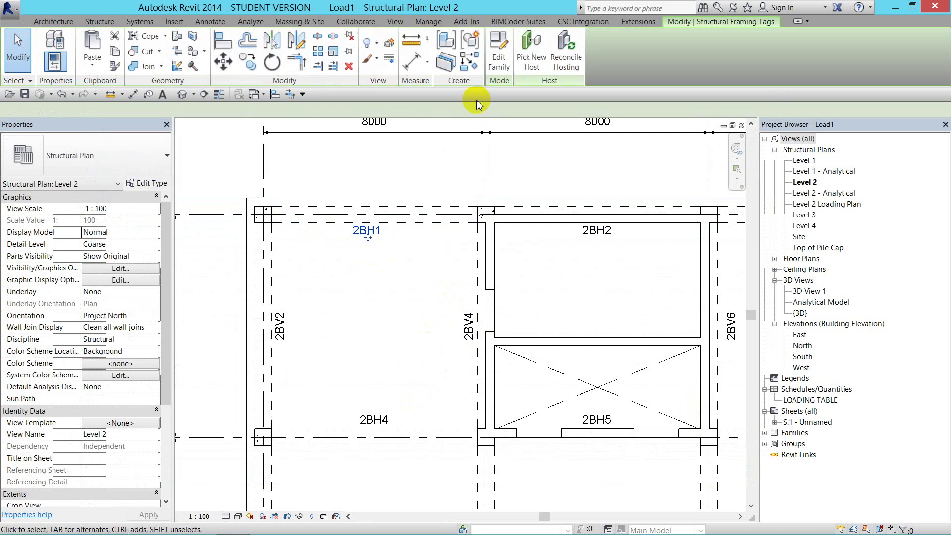
left_click(497, 64)
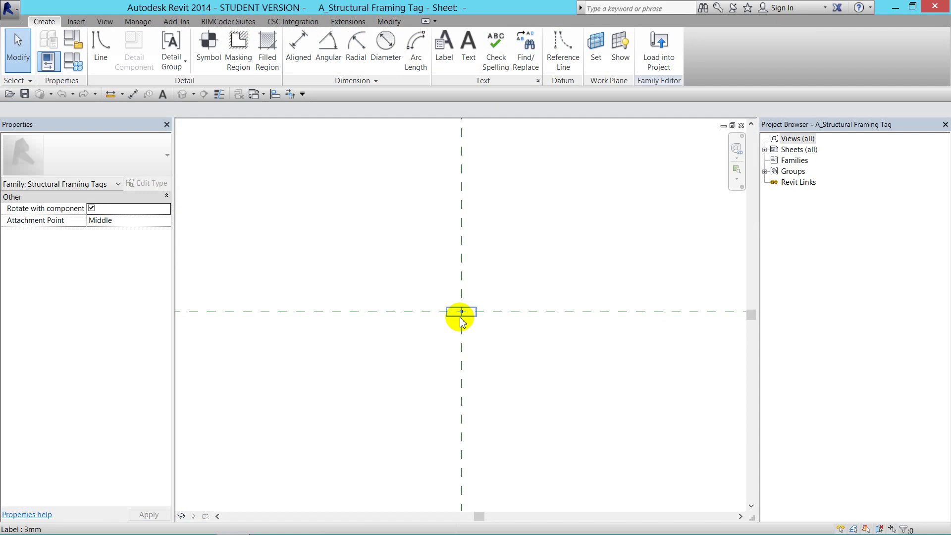
- Add Type Mark after Mark in the 1i tag label so the sample reads 1i 1t
scroll(460, 321, "up", 4)
scroll(463, 314, "up", 4)
scroll(471, 297, "up", 2)
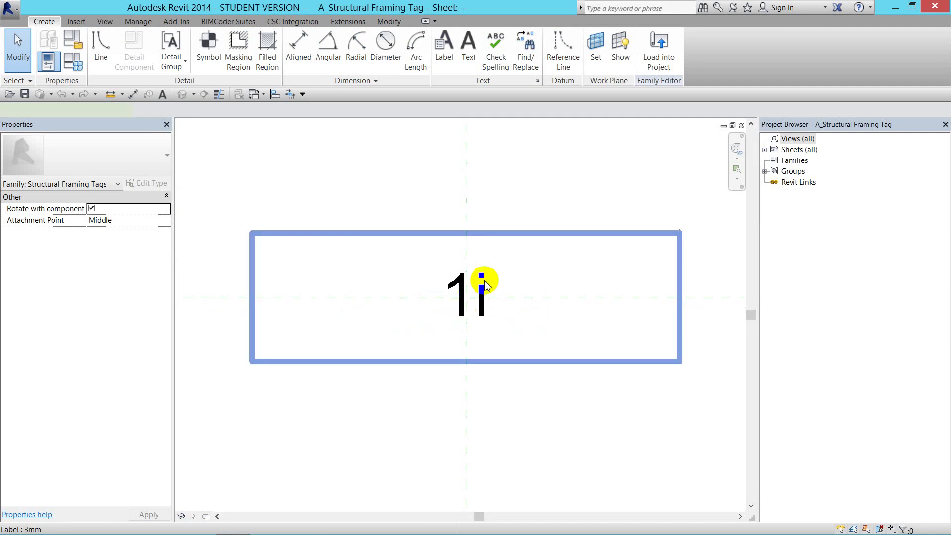
left_click(484, 285)
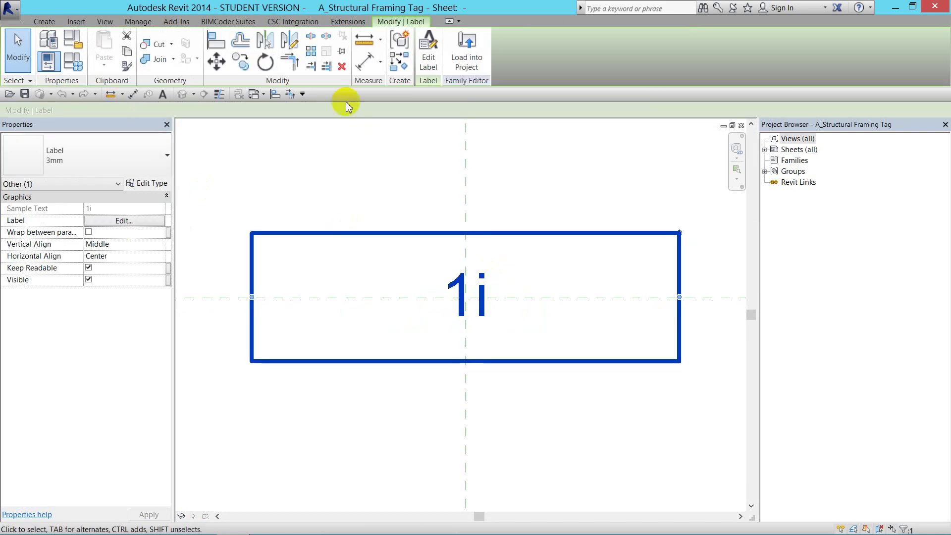
left_click(428, 55)
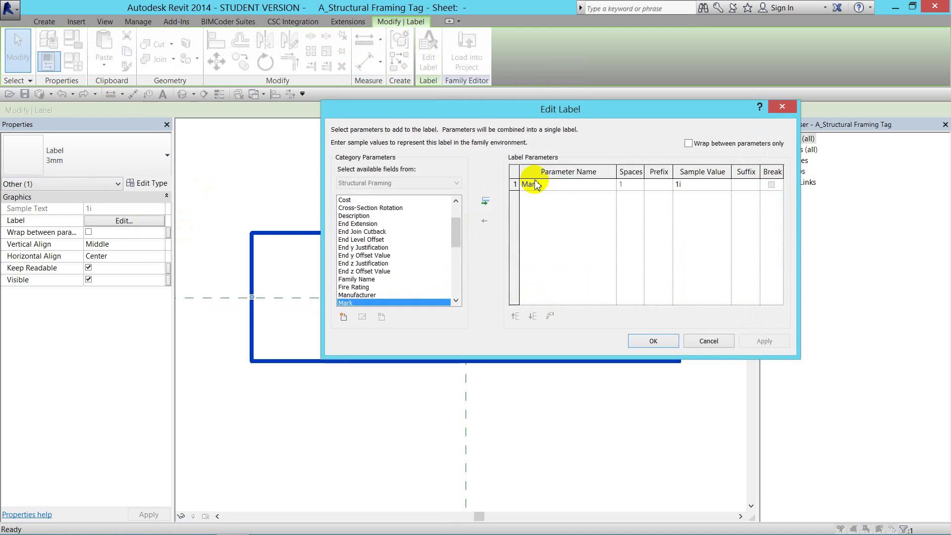
left_click_drag(458, 237, 456, 279)
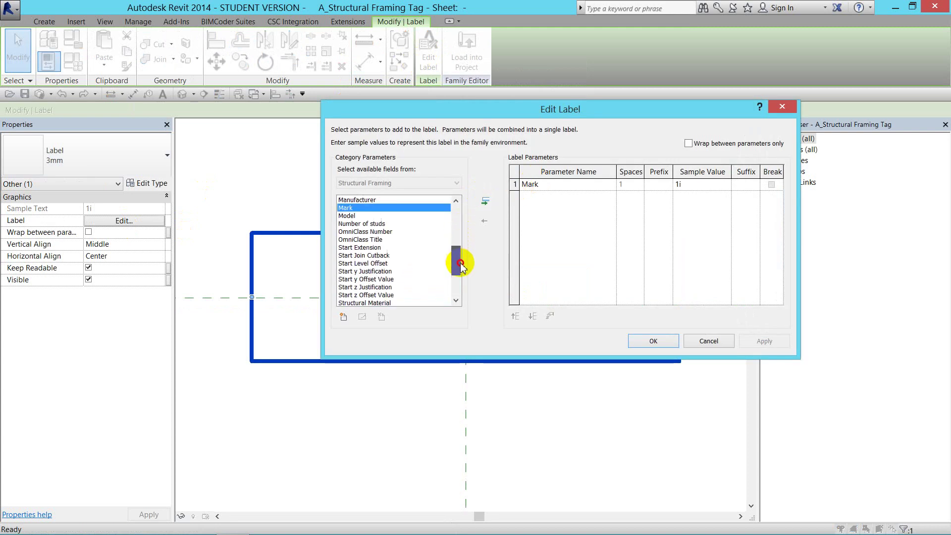
left_click(357, 289)
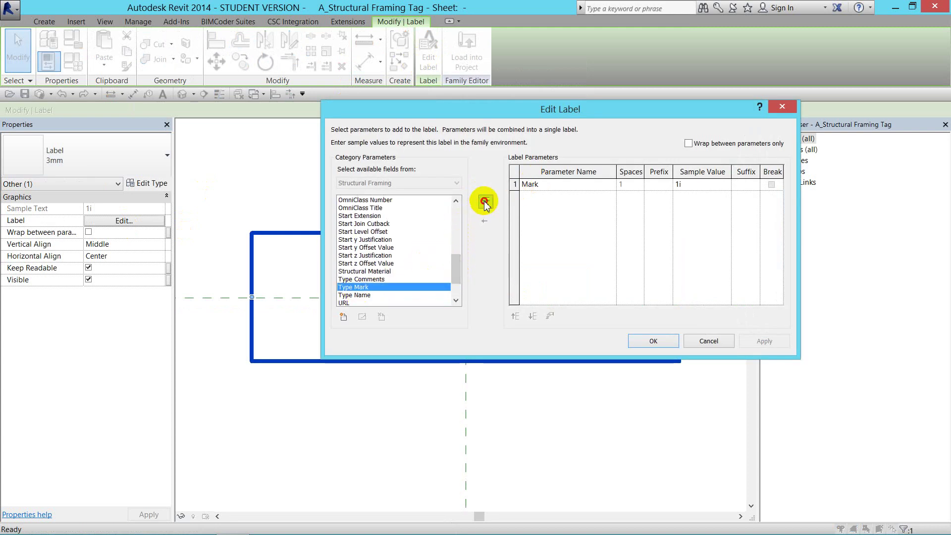
left_click(485, 202)
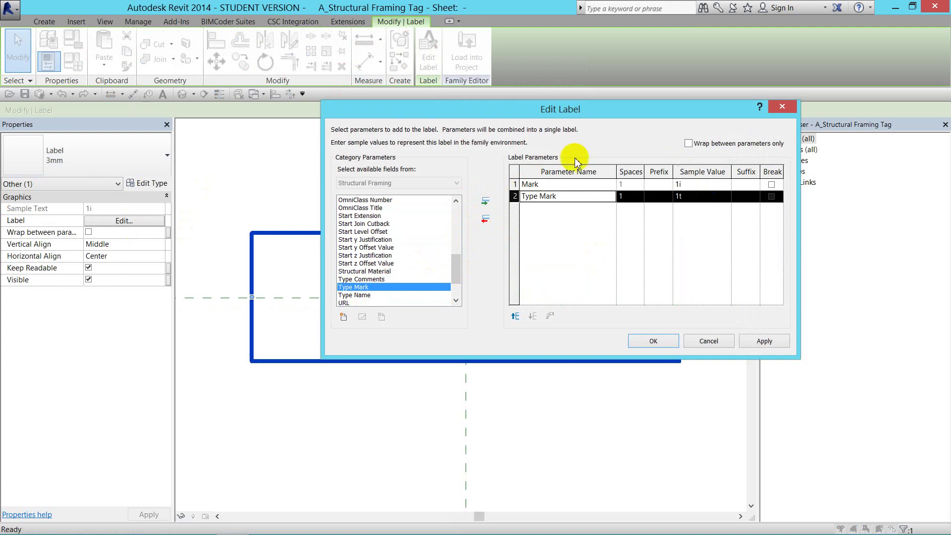
left_click(770, 188)
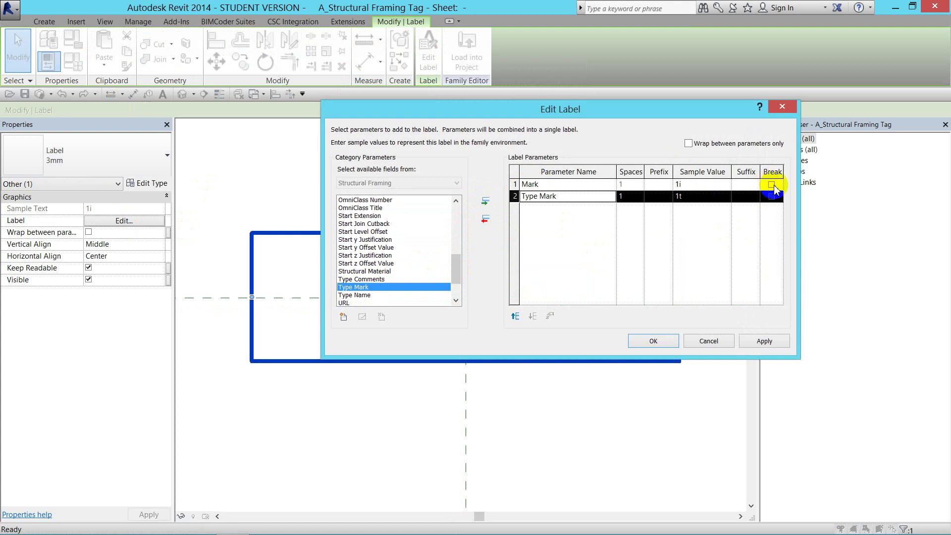
left_click_drag(634, 108, 809, 74)
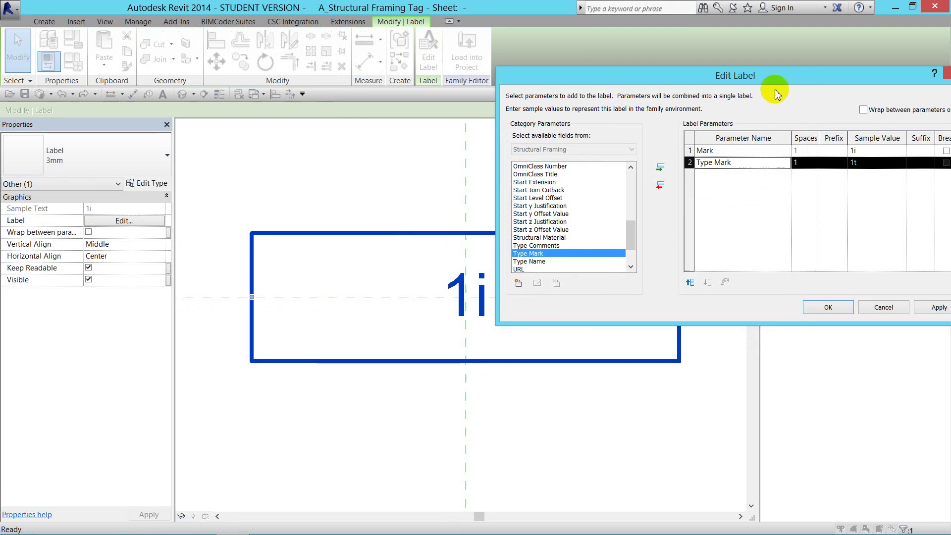
left_click_drag(703, 79, 390, 54)
left_click(628, 282)
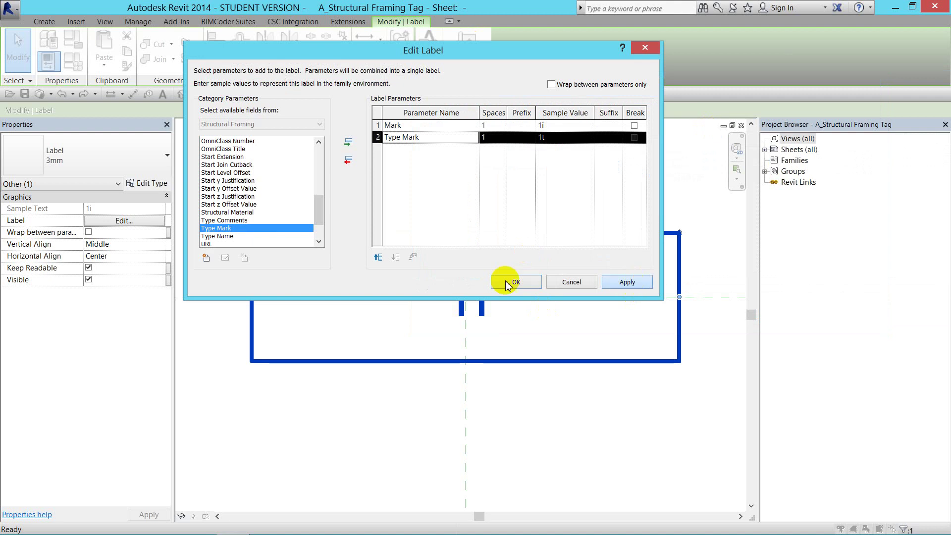
left_click(510, 283)
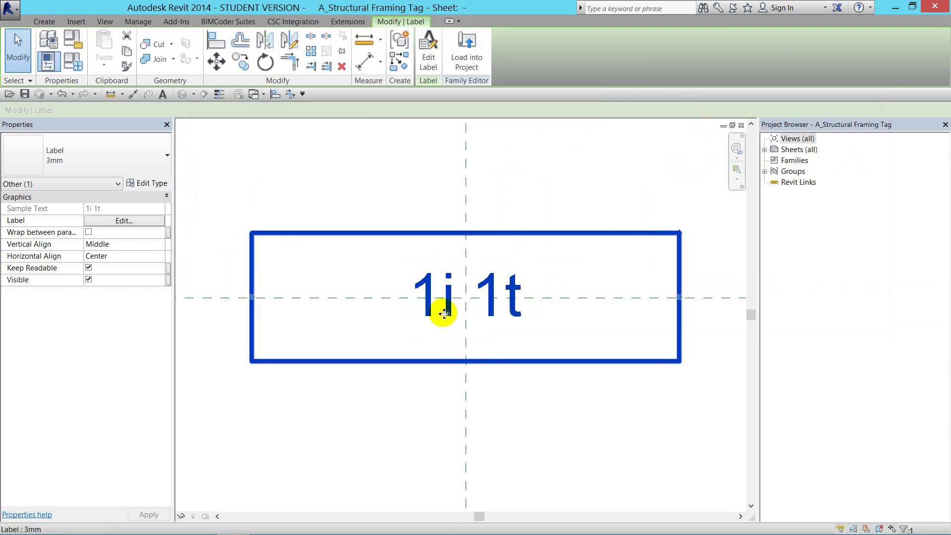
- Put 2 spaces before Type Mark in the tag label, then reopen its label parameters
left_click(151, 221)
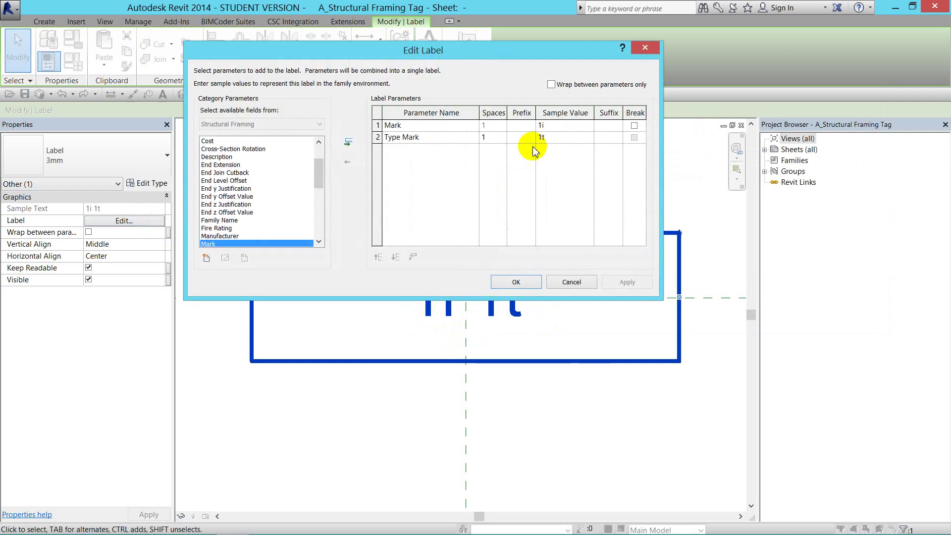
left_click(489, 138)
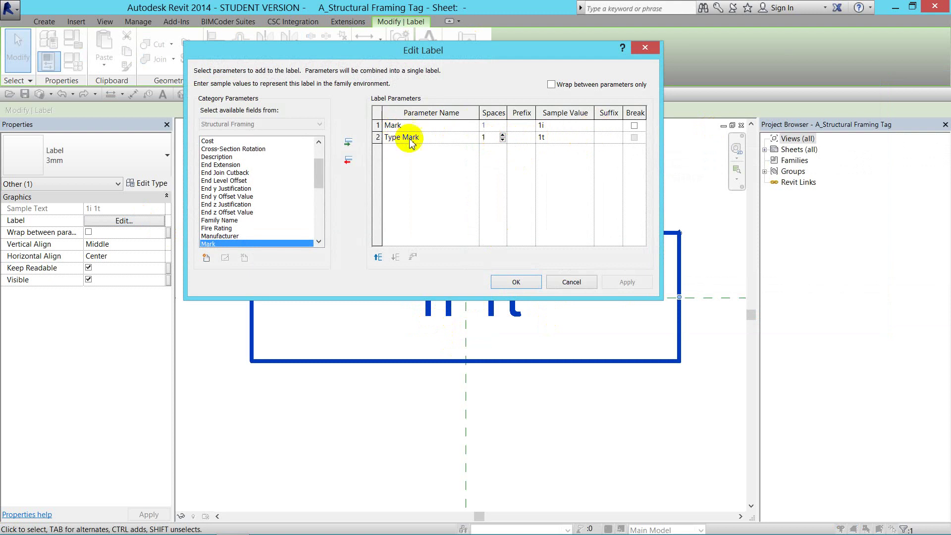
left_click(503, 135)
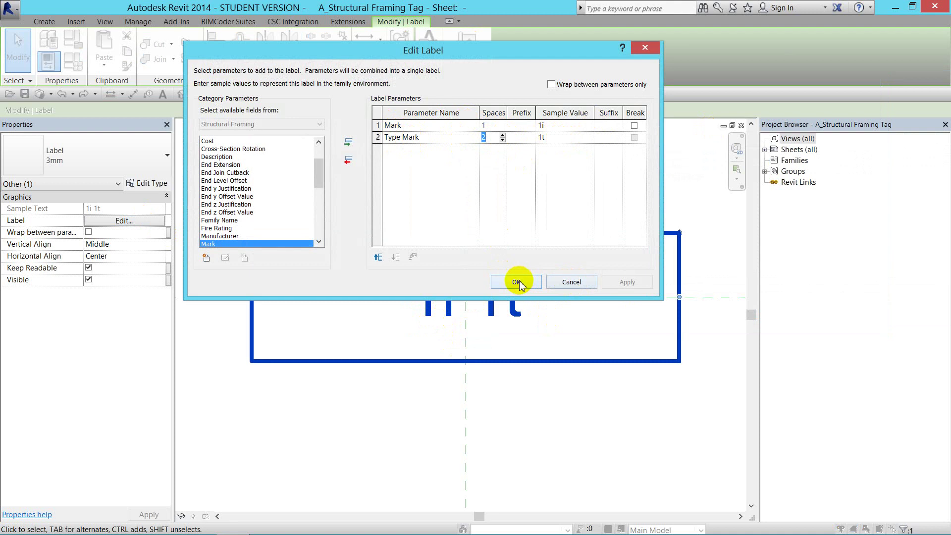
left_click(517, 281)
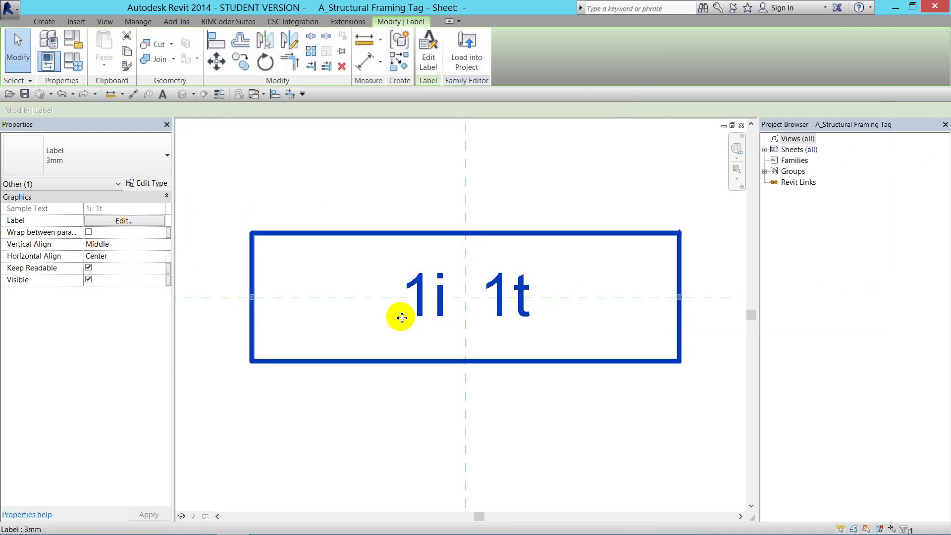
left_click(429, 59)
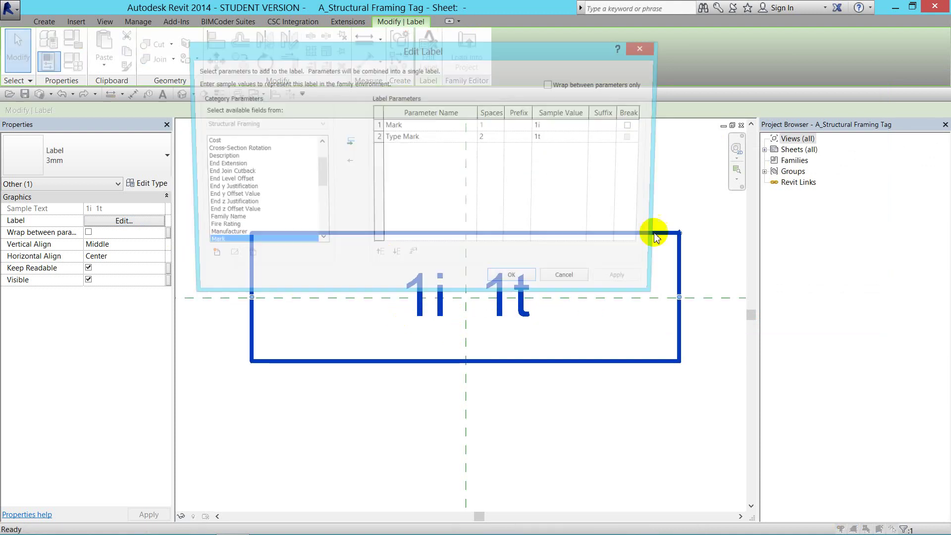
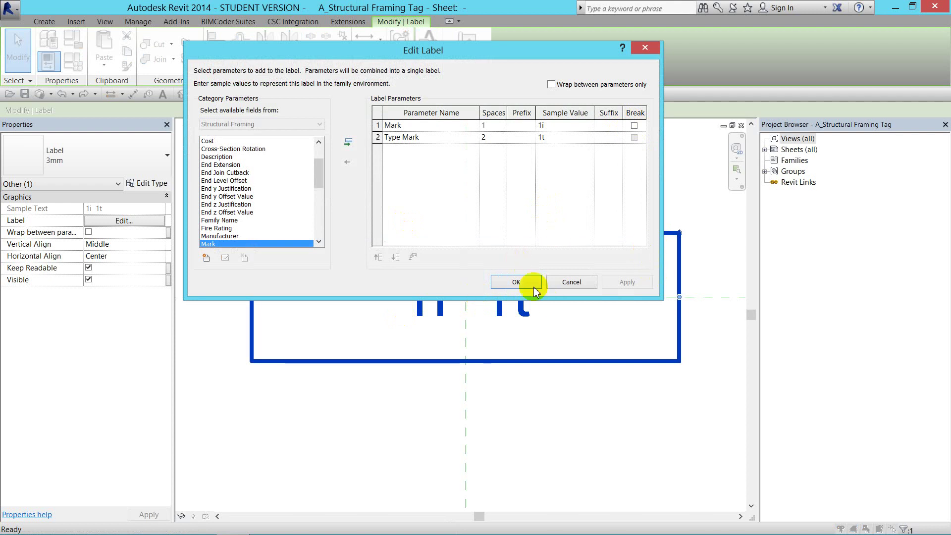
- Rebuild the tag label as Mark followed by Type Mark, separated by one space
left_click(513, 281)
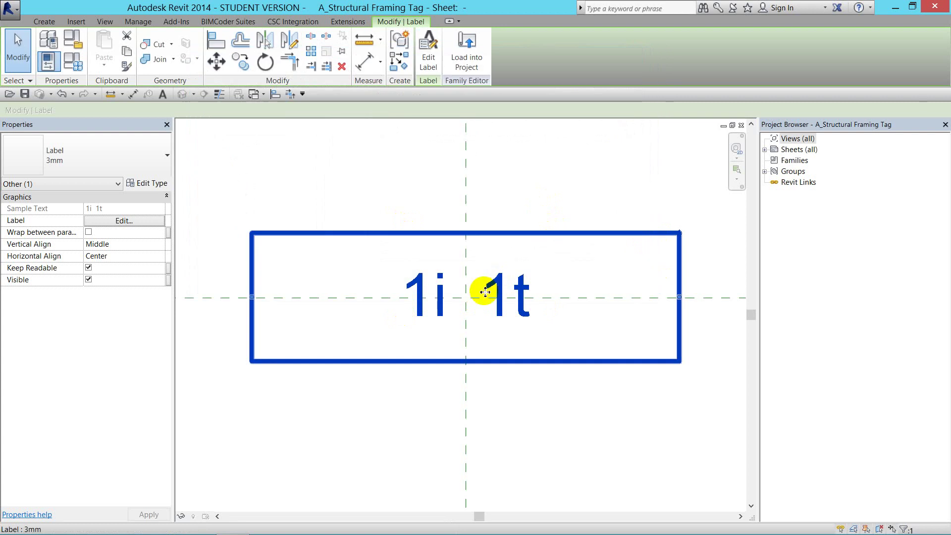
left_click(539, 205)
left_click(493, 282)
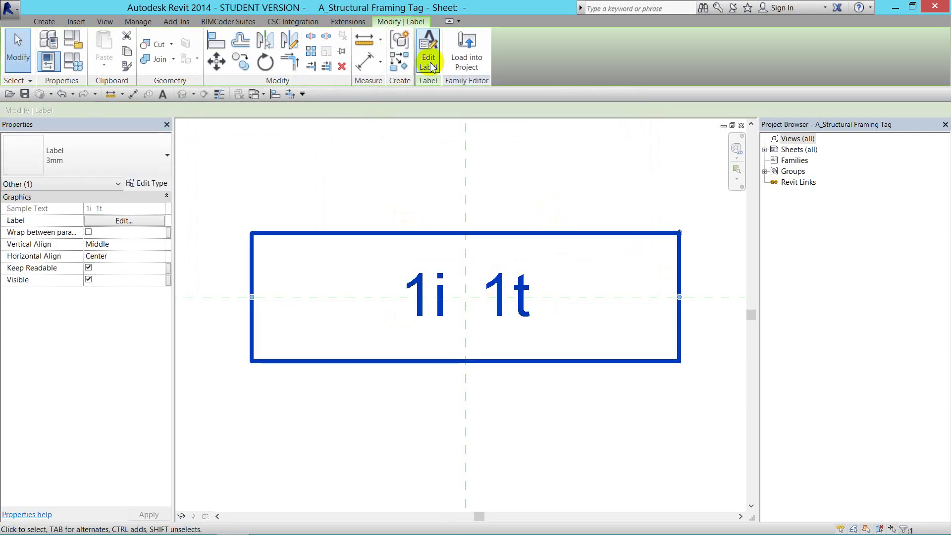
left_click(429, 54)
left_click(380, 146)
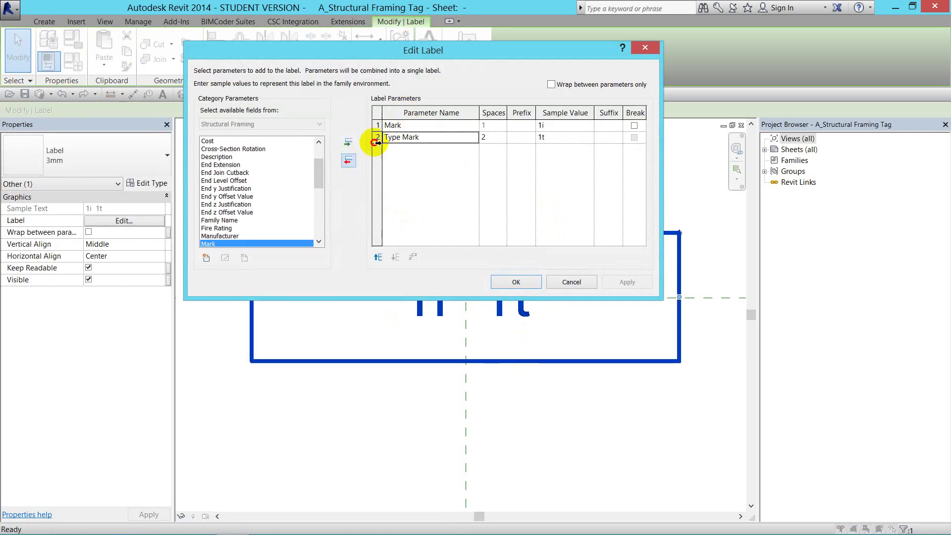
key("Delete")
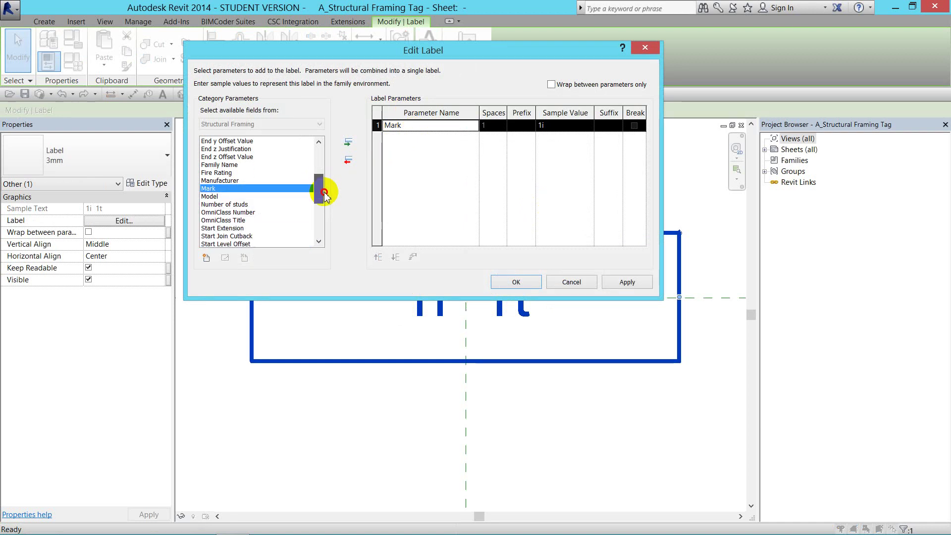
left_click_drag(323, 182, 319, 219)
left_click(257, 228)
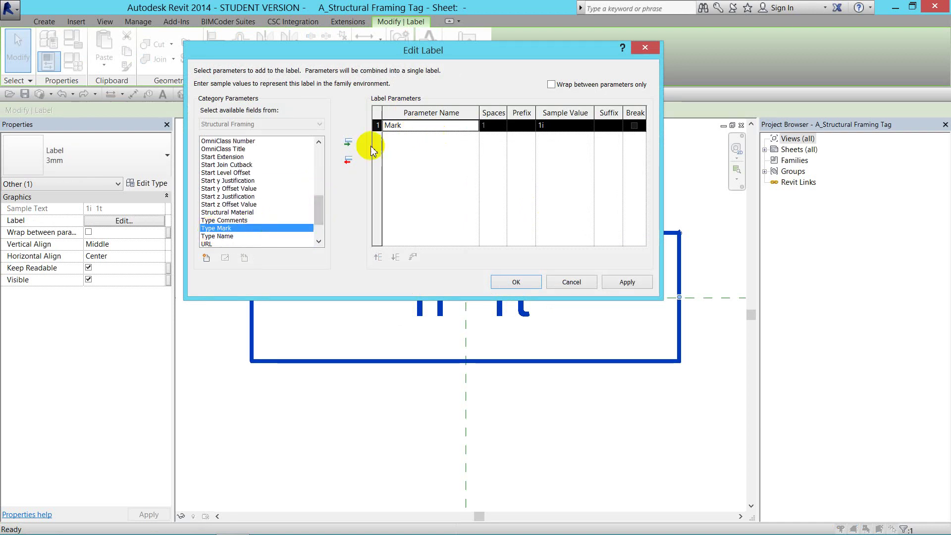
left_click(349, 143)
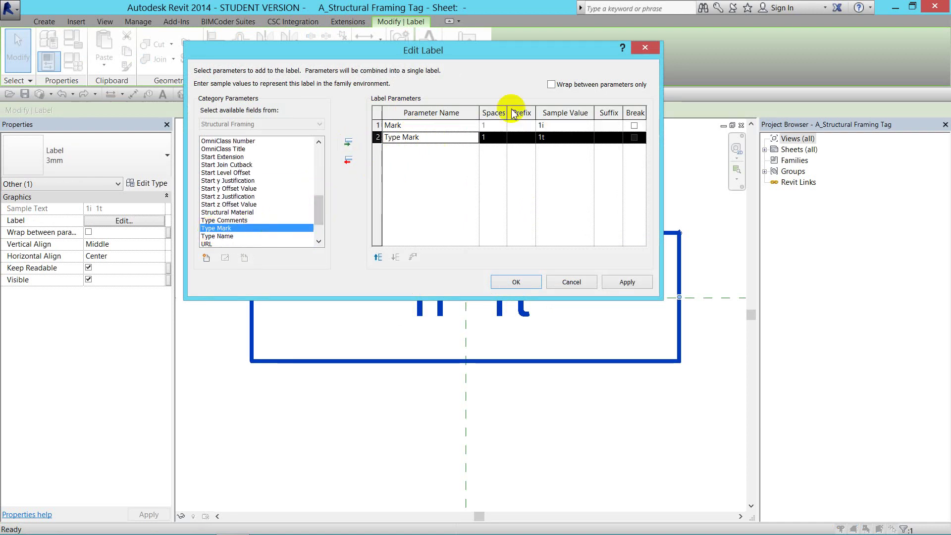
left_click(627, 282)
left_click(516, 283)
left_click(503, 196)
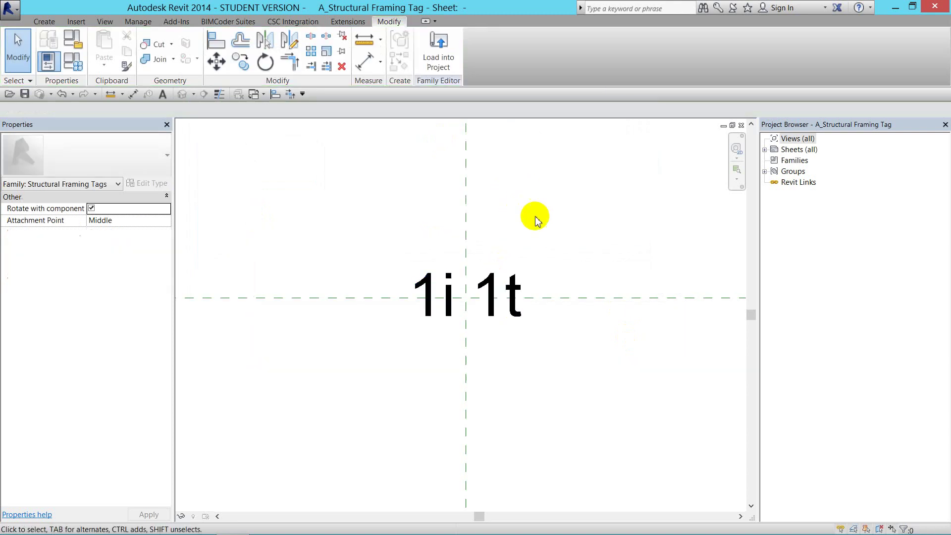
- Save the tag family and load it into Load1, overwriting the existing version
left_click(450, 70)
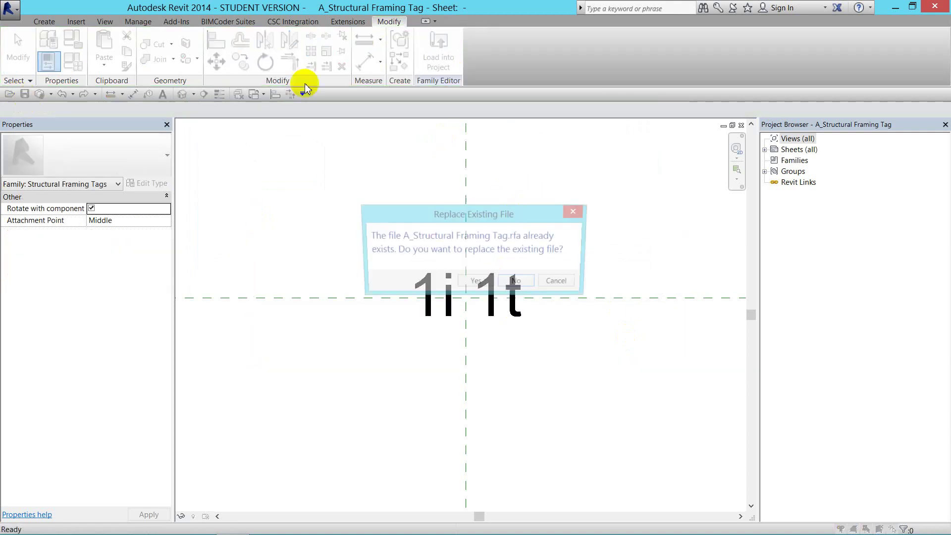
left_click(475, 288)
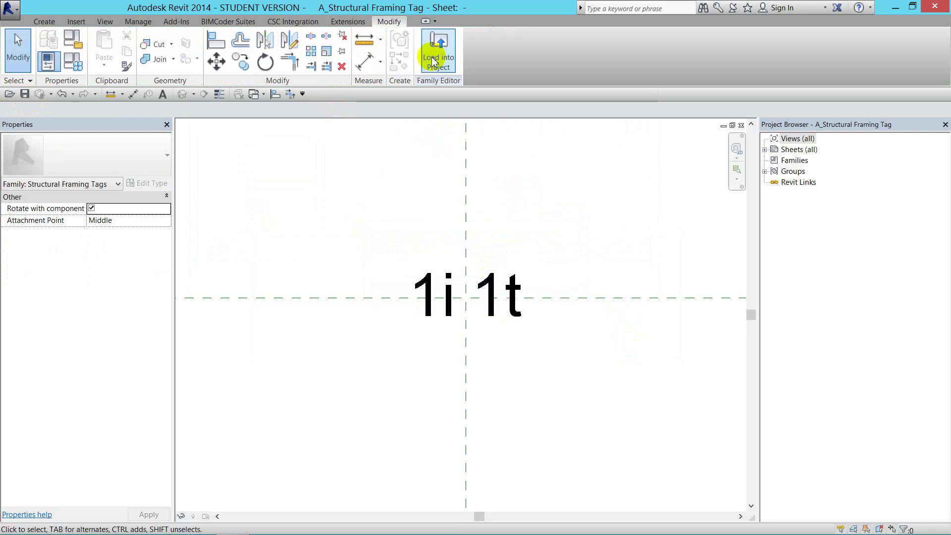
left_click(434, 61)
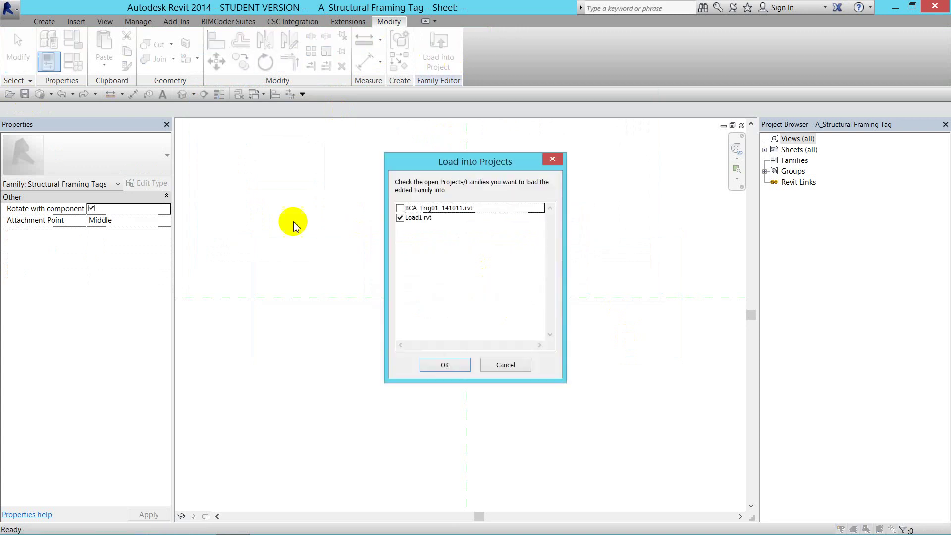
left_click(436, 366)
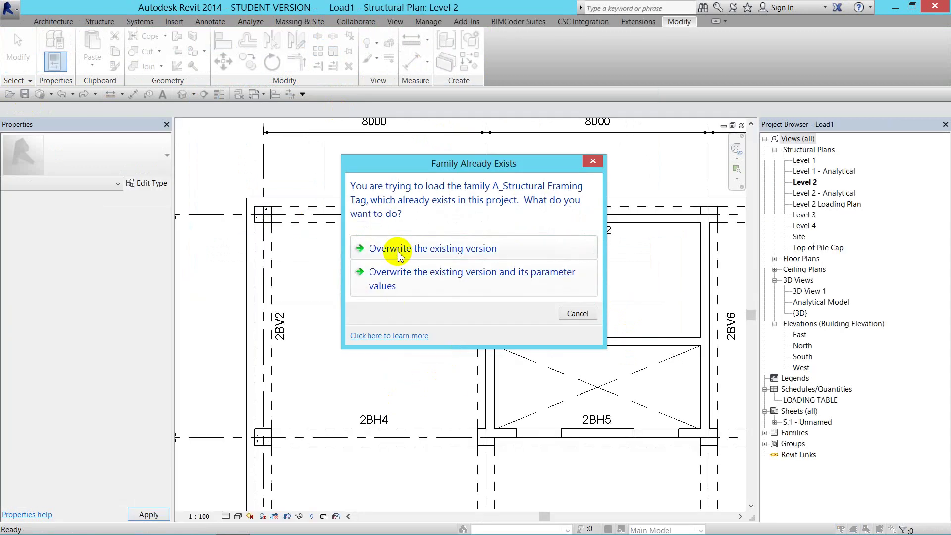
left_click(398, 250)
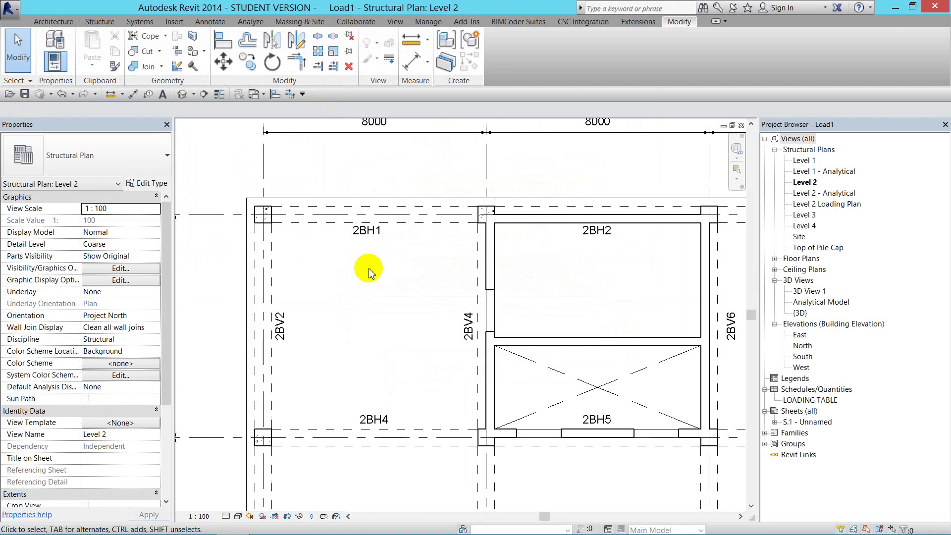
scroll(444, 218, "down", 2)
scroll(436, 213, "up", 1)
left_click(431, 211)
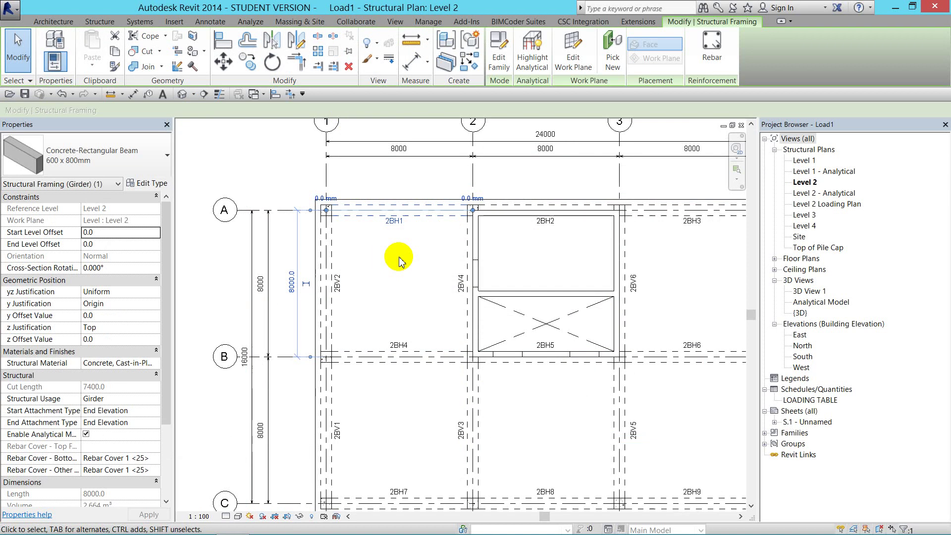
left_click(156, 184)
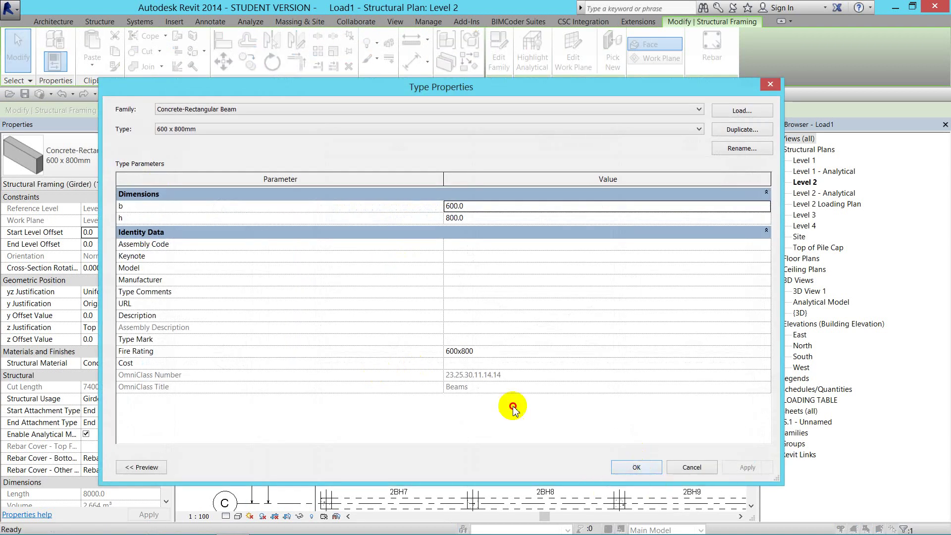
key("Escape")
key("Escape")
left_click(395, 222)
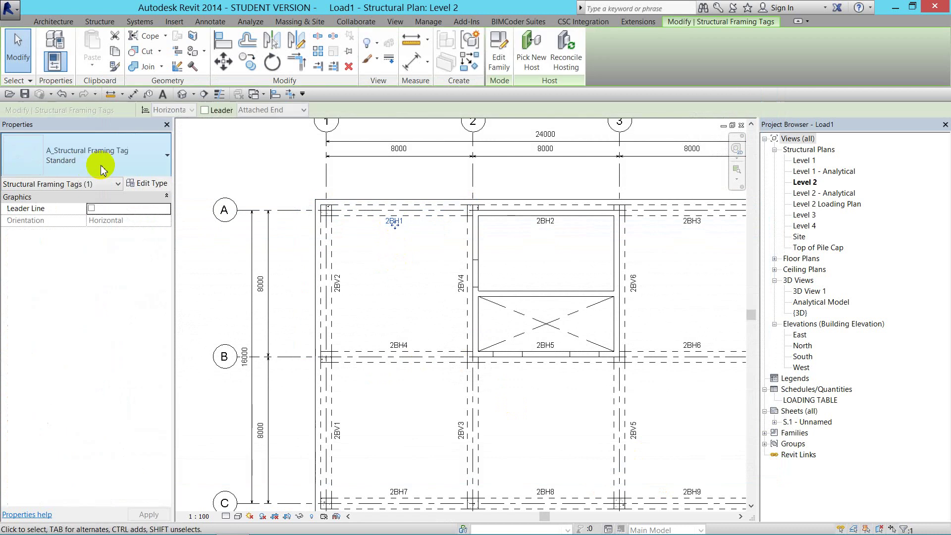
left_click(102, 166)
left_click(69, 200)
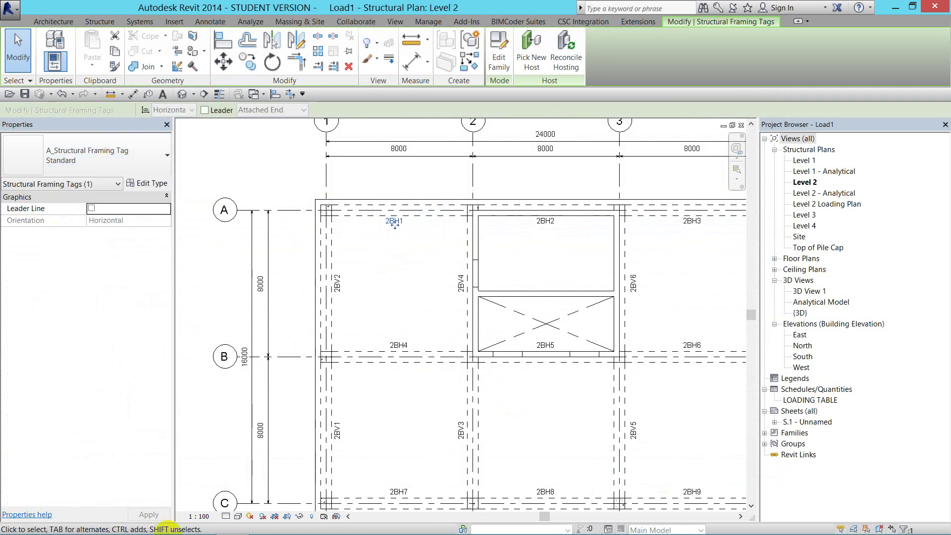
left_click(406, 263)
scroll(396, 231, "up", 2)
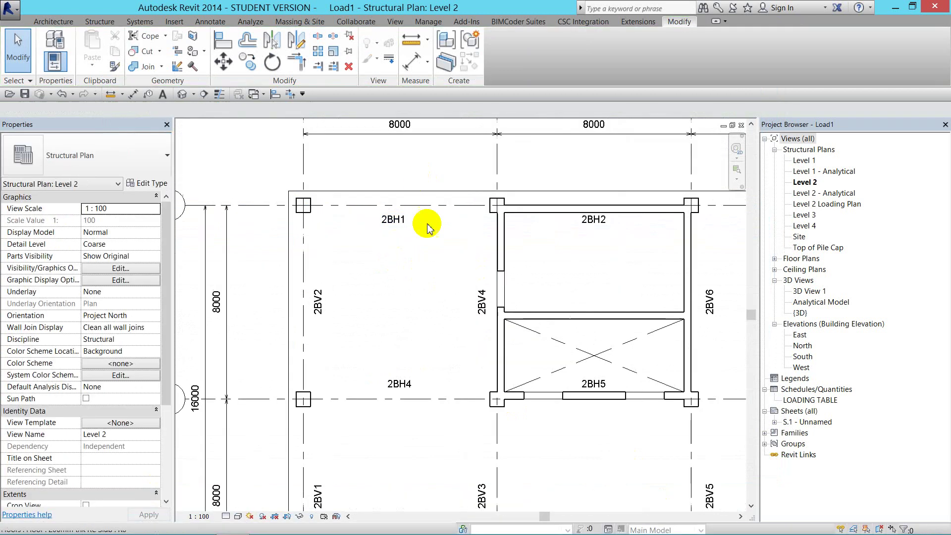
double_click(430, 235)
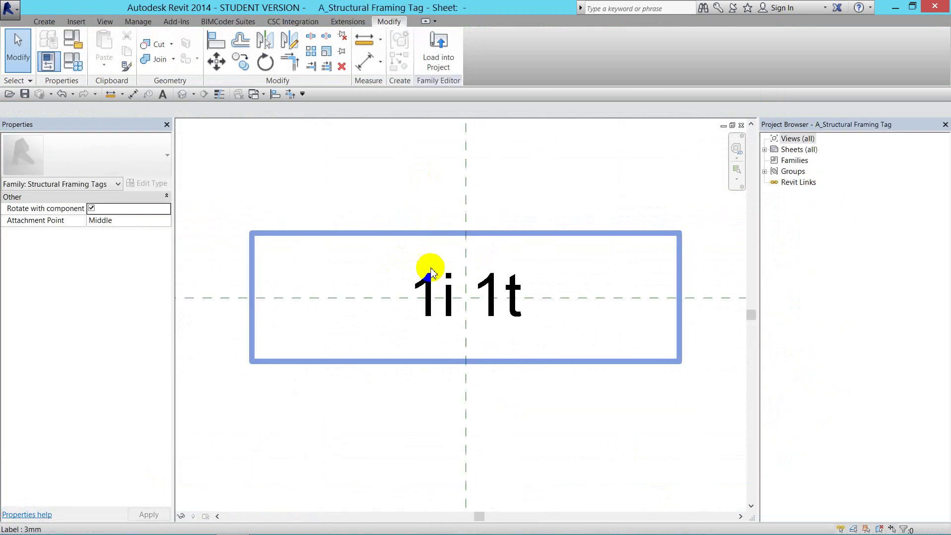
left_click(488, 323)
left_click(17, 52)
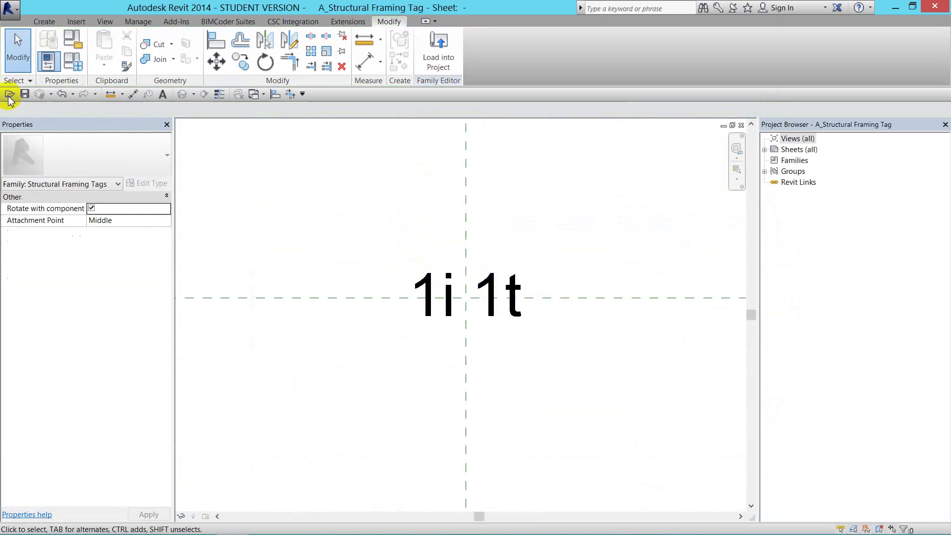
left_click(451, 66)
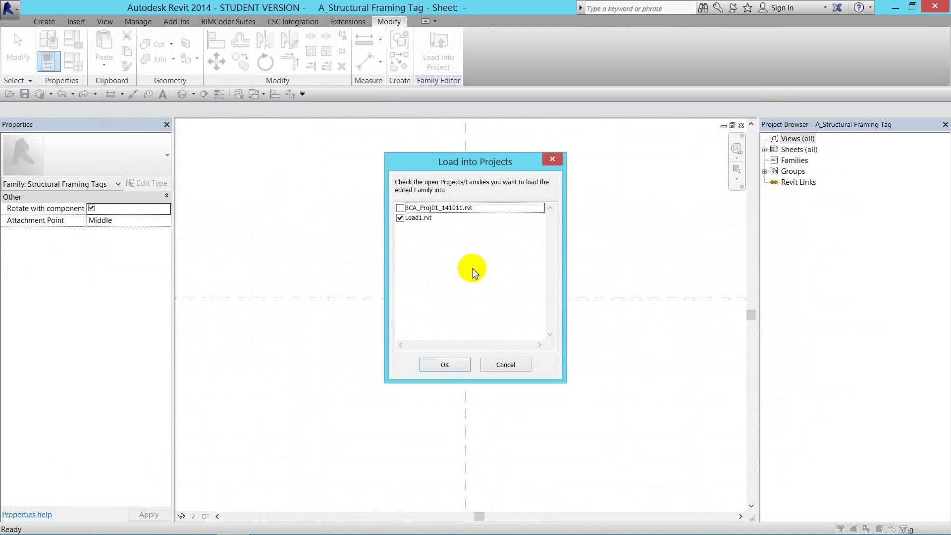
left_click(445, 364)
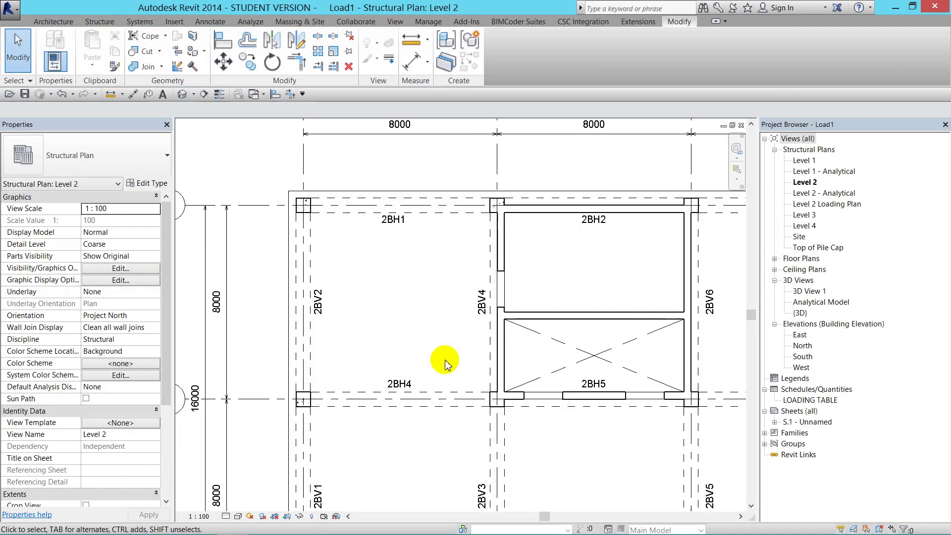
- Select beam 2BH1 on the Level 2 plan
left_click(396, 233)
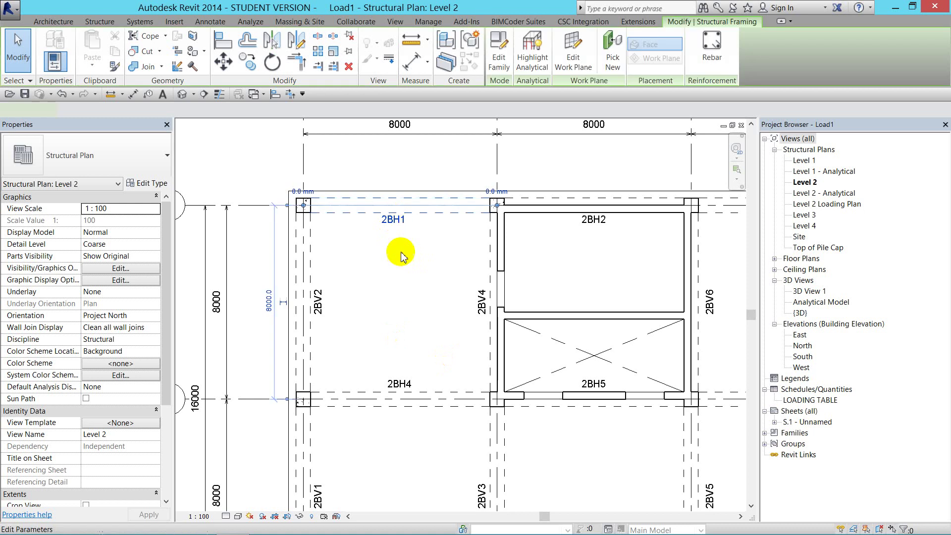
left_click(399, 251)
left_click(395, 224)
left_click(394, 240)
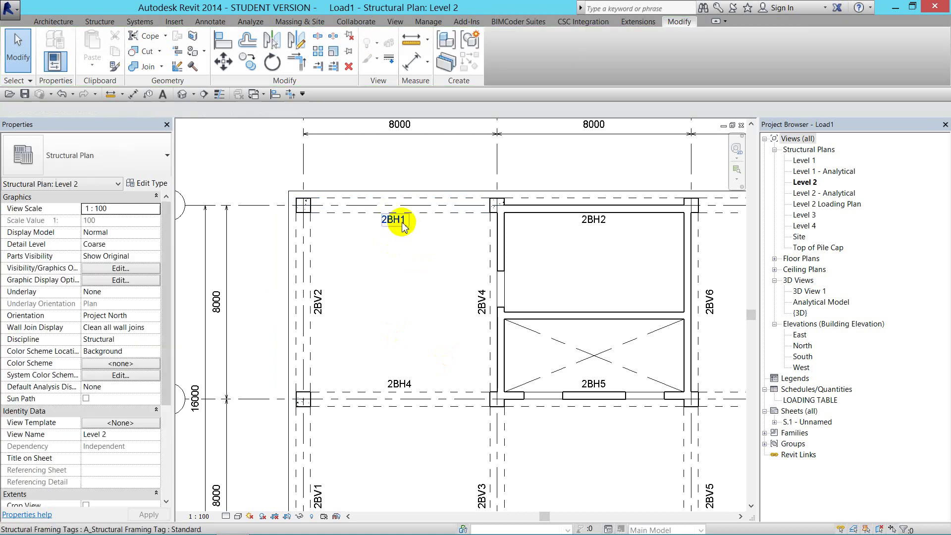
left_click(421, 212)
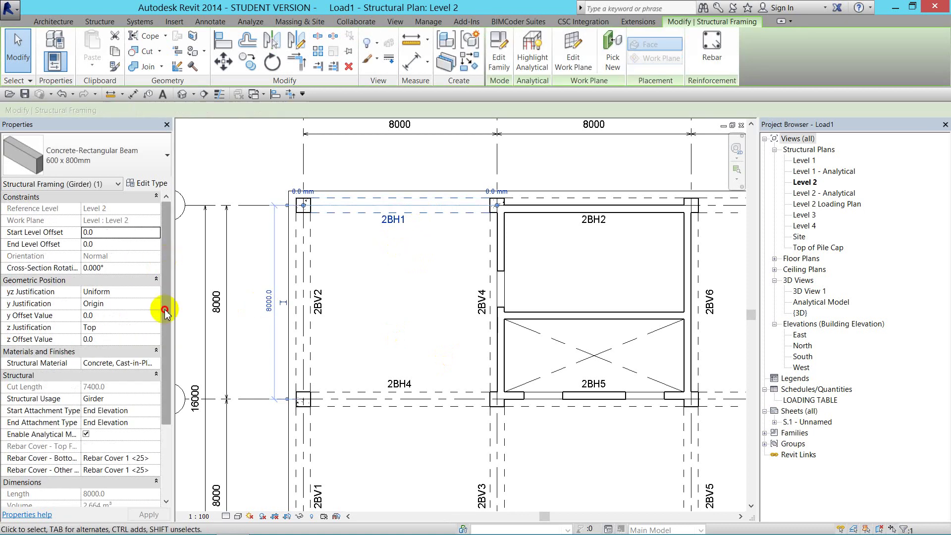
left_click_drag(165, 299, 152, 411)
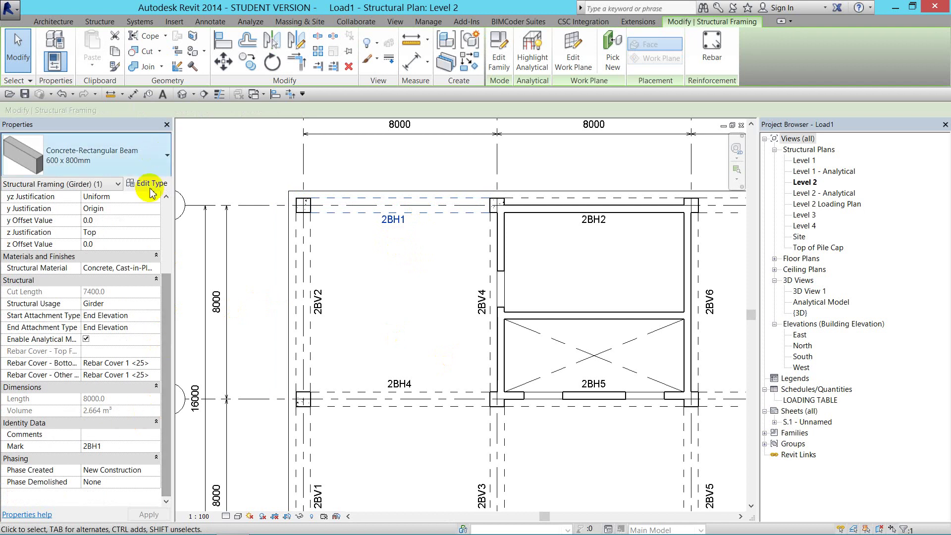
left_click(501, 297)
left_click(421, 239)
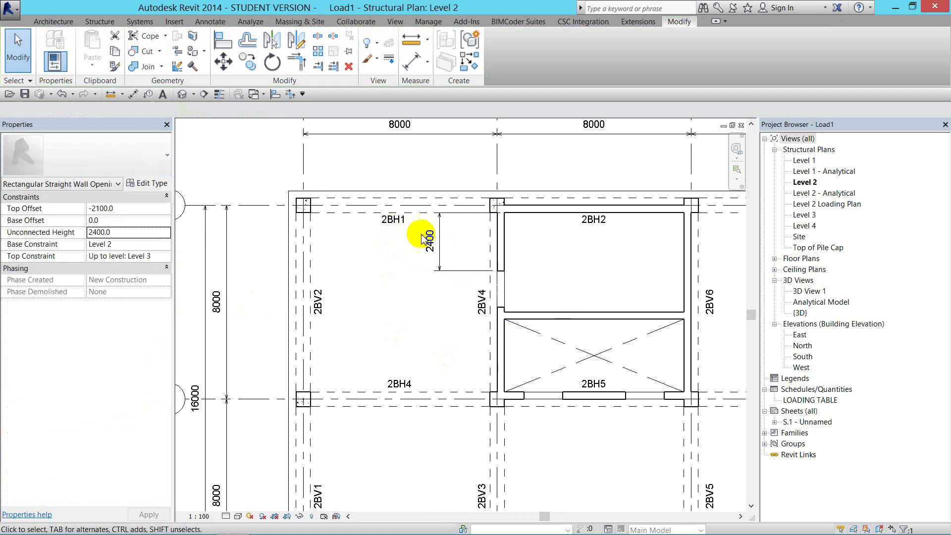
left_click(418, 212)
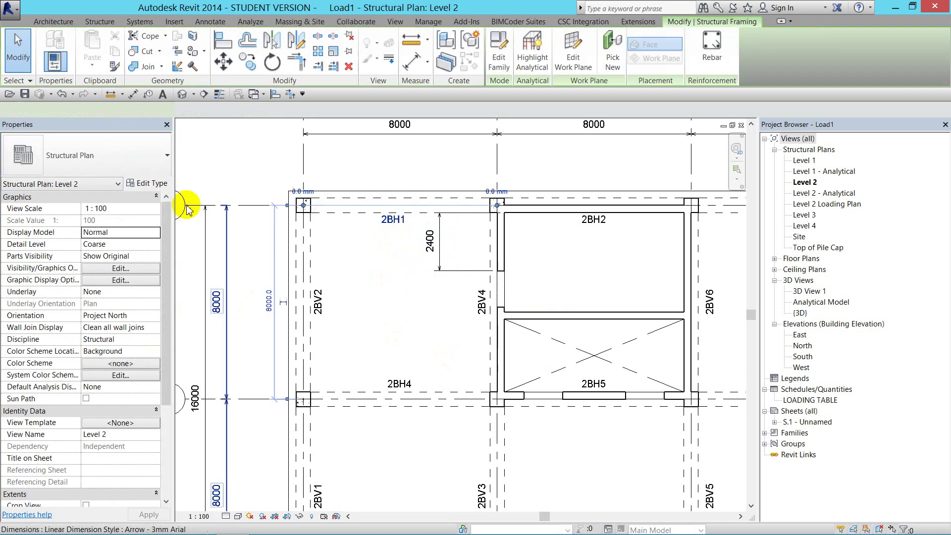
- In the 600 x 800mm beam type, move 600x800 from Fire Rating into Type Mark
left_click(146, 184)
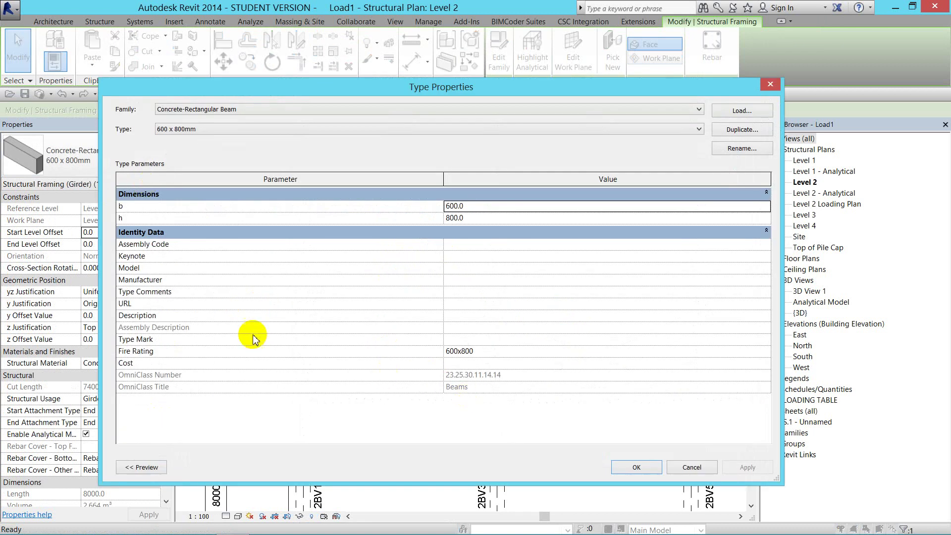
left_click(489, 354)
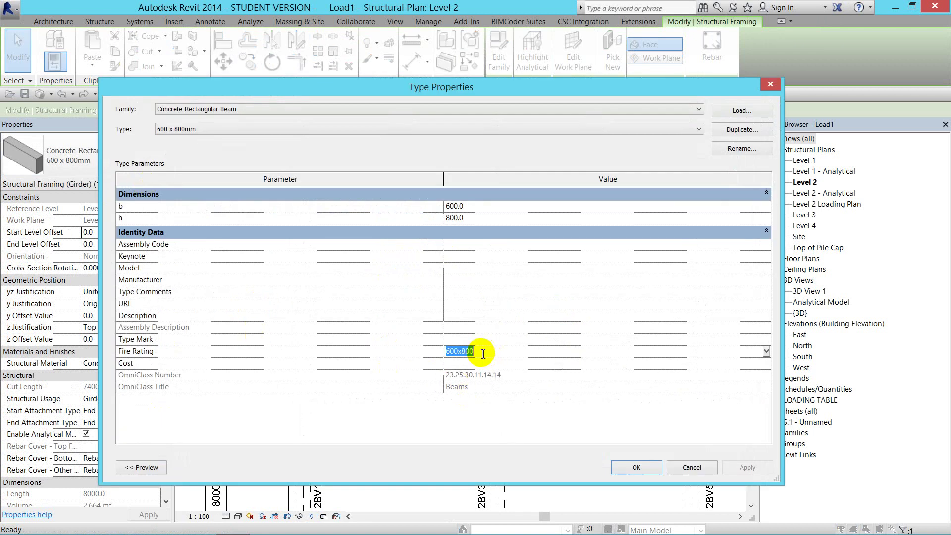
key("BackSpace")
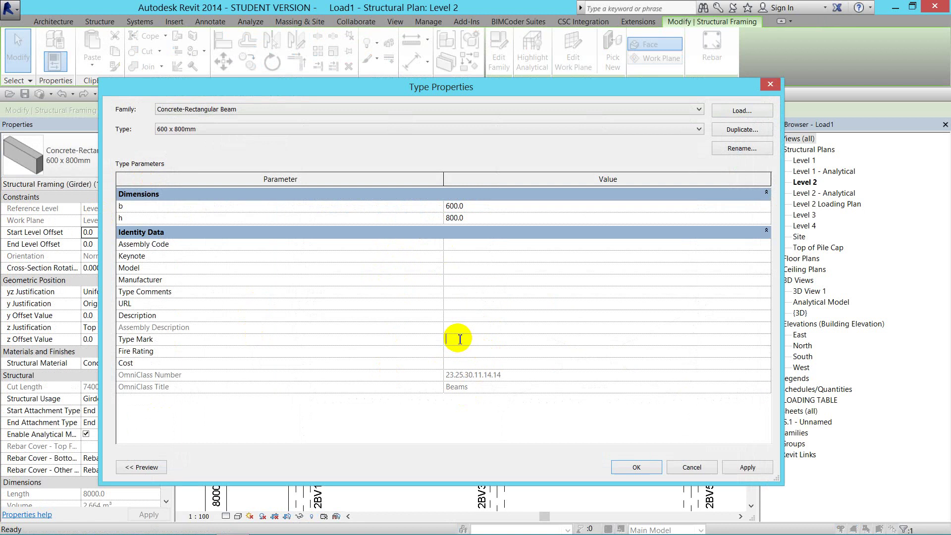
type("600x800")
left_click(745, 469)
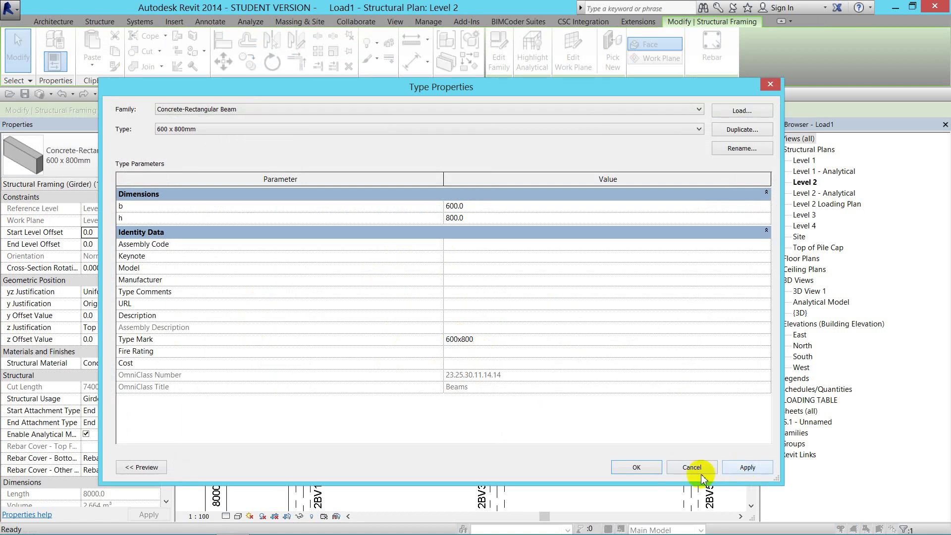
left_click(636, 467)
- Deselect the beam and zoom back in on the 2BH1 tag
left_click(382, 286)
scroll(393, 219, "down", 3)
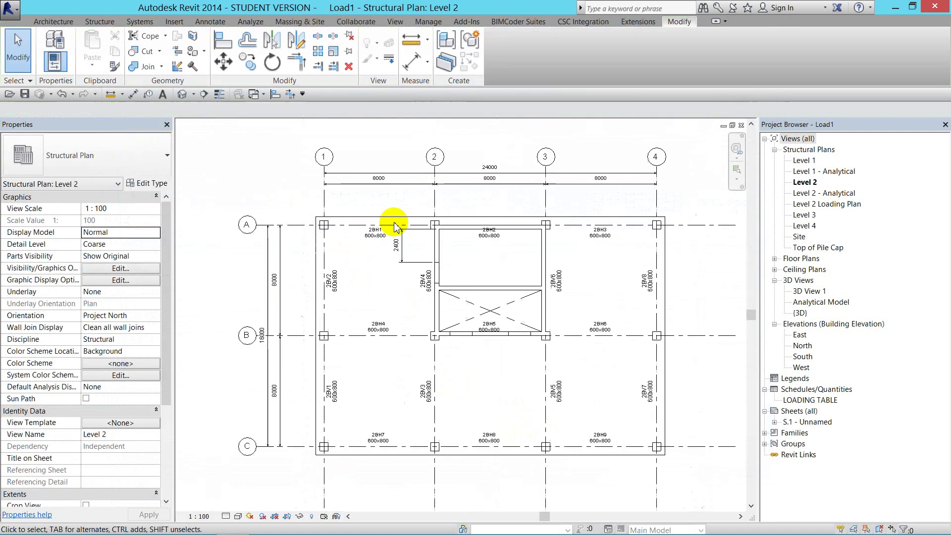
scroll(585, 231, "up", 1)
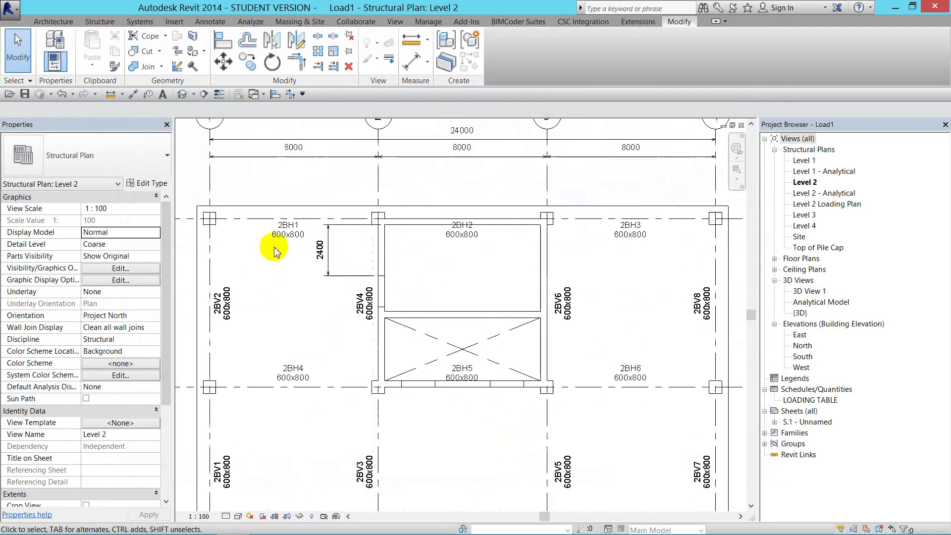
scroll(298, 251, "up", 1)
scroll(288, 241, "up", 1)
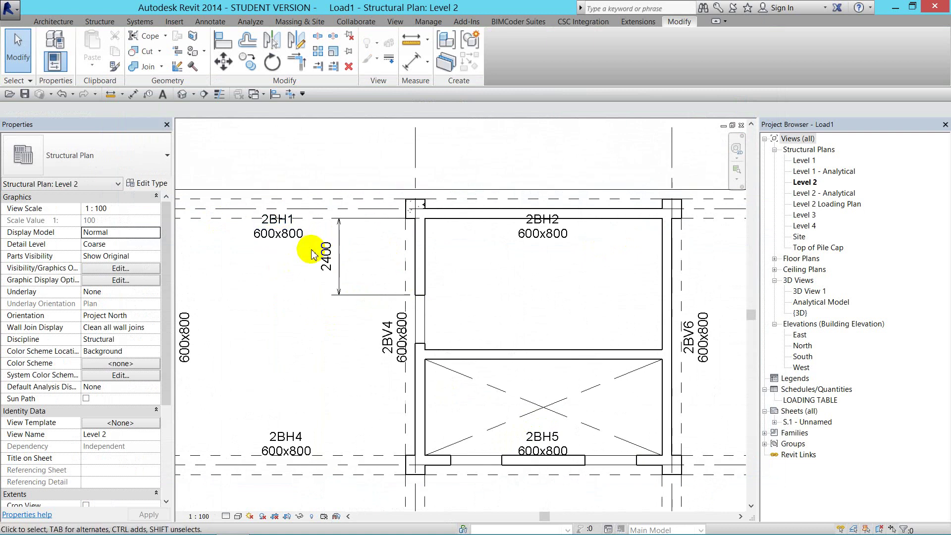
left_click(293, 297)
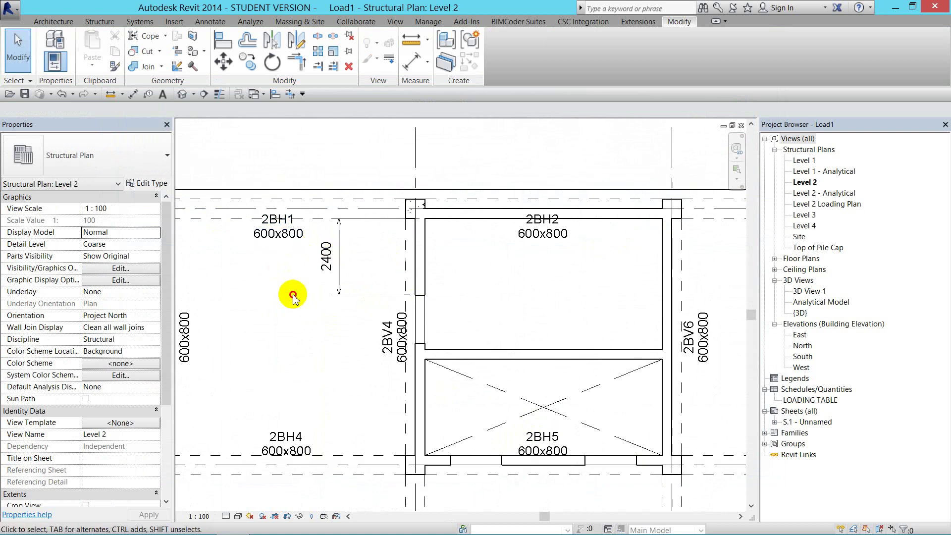
- Edit the 2BH1 tag family and widen its 1i 1t label box to the right
double_click(271, 251)
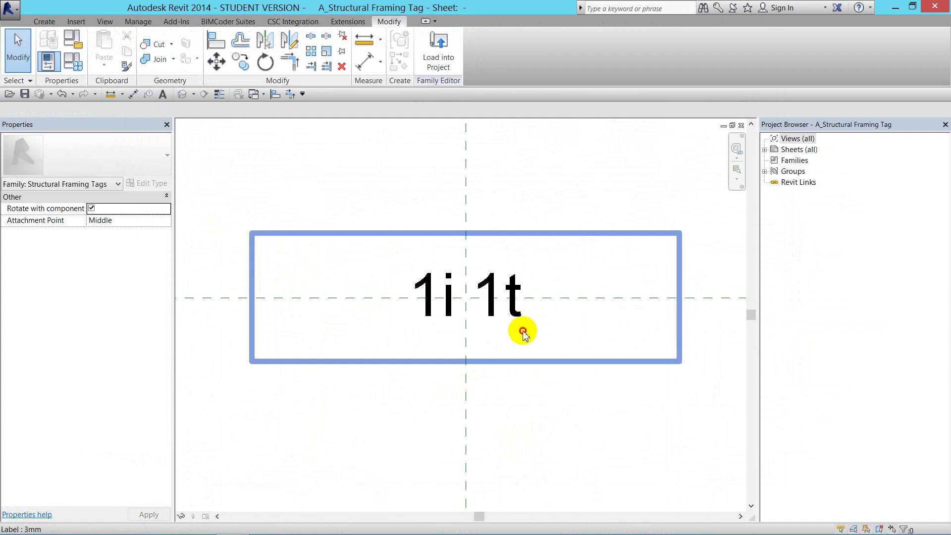
left_click(450, 310)
scroll(450, 310, "down", 2)
left_click_drag(581, 302, 641, 302)
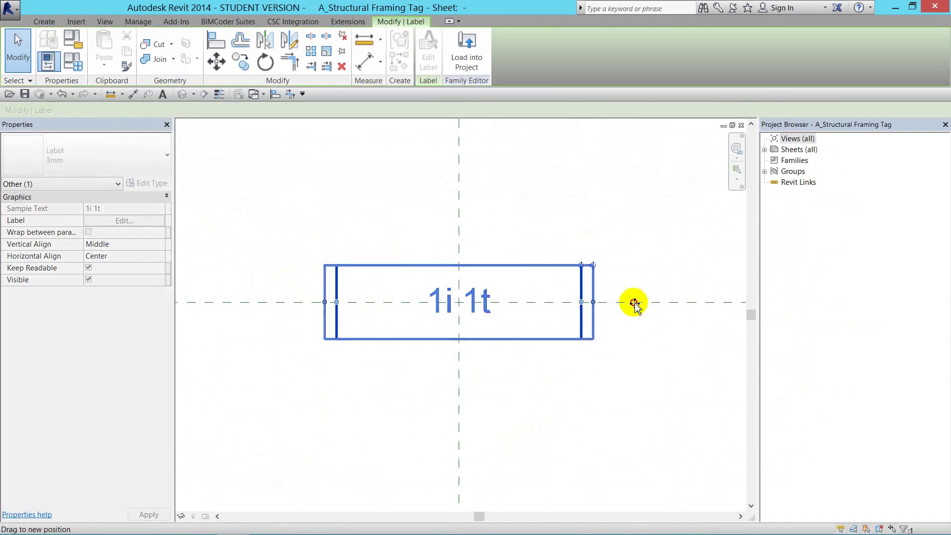
left_click(618, 370)
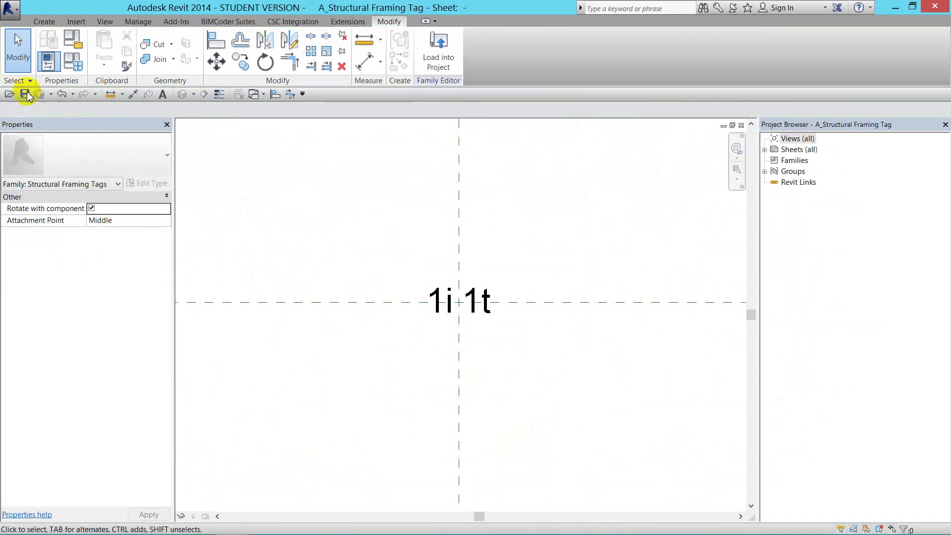
- Load the tag family into Load1.rvt, overwriting the existing version
left_click(439, 50)
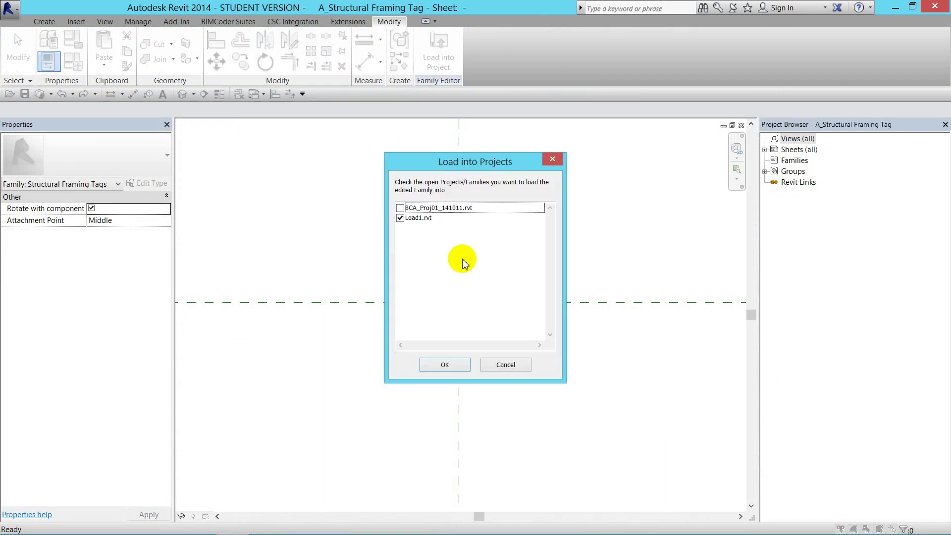
left_click(446, 365)
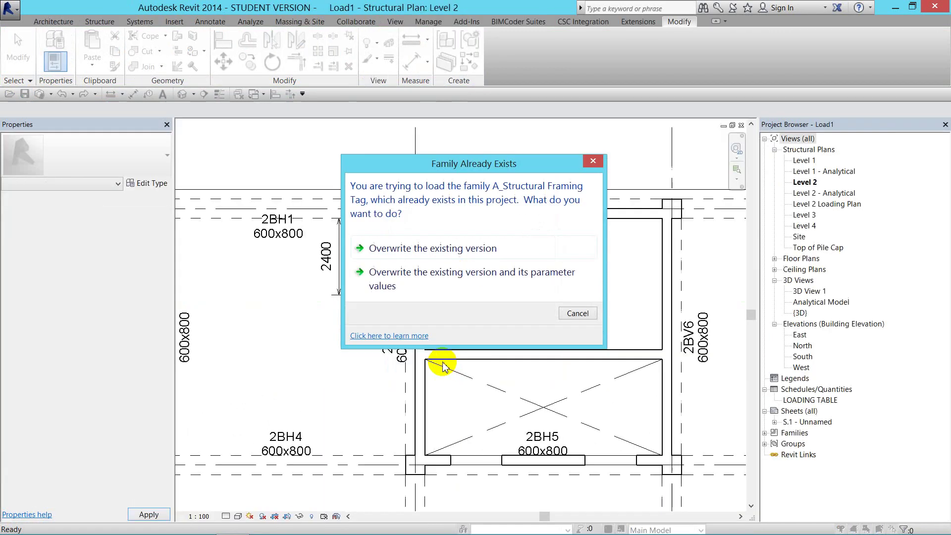
left_click(392, 265)
scroll(249, 304, "down", 3)
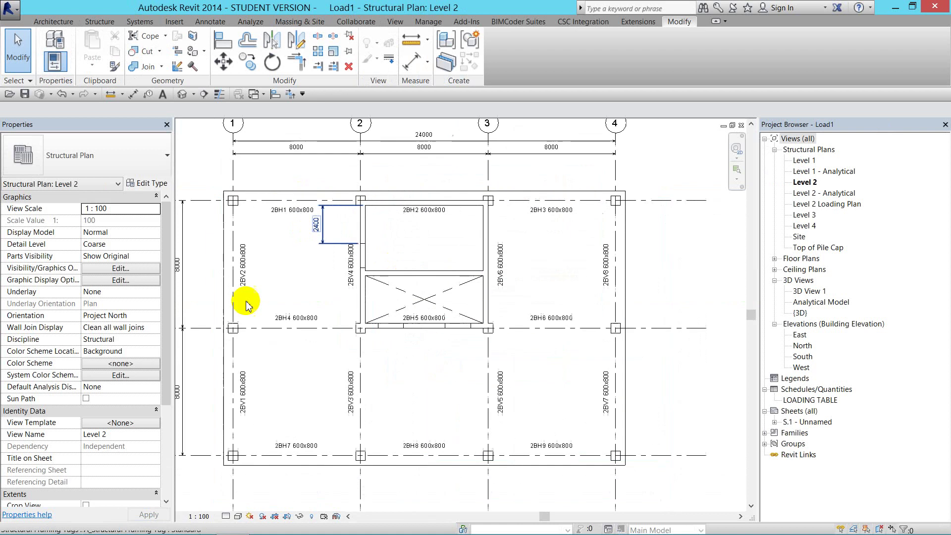
scroll(254, 305, "up", 3)
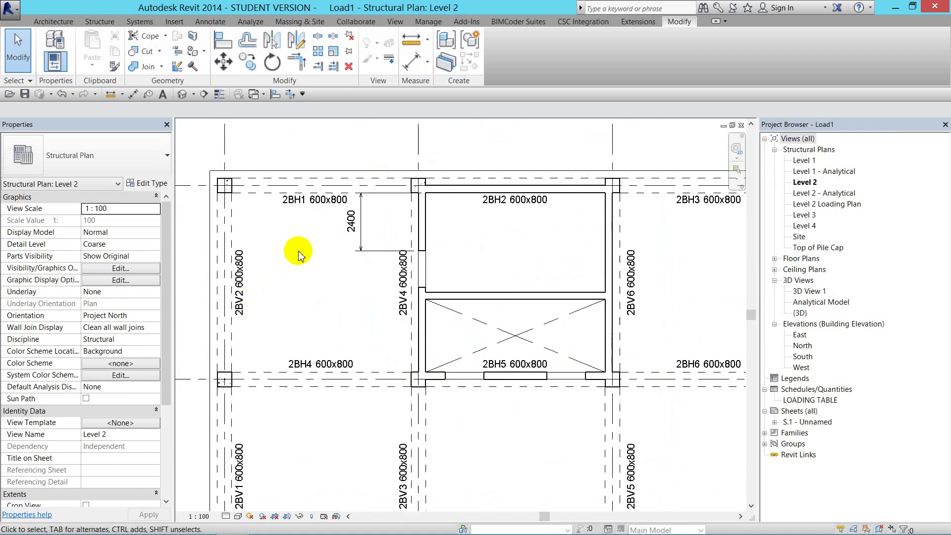
scroll(290, 224, "up", 2)
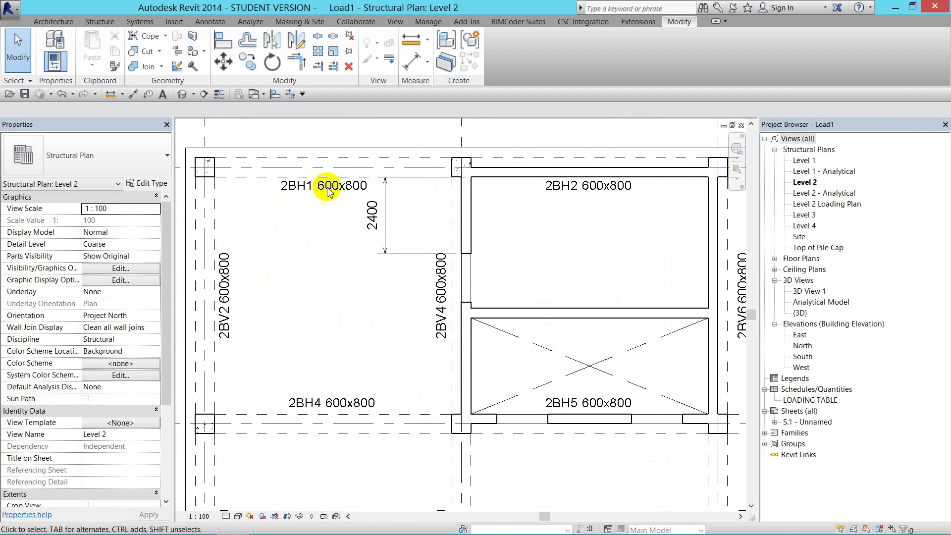
- Edit the beam tag family and drag the 1i 1t label's right grip left to narrow it
double_click(317, 213)
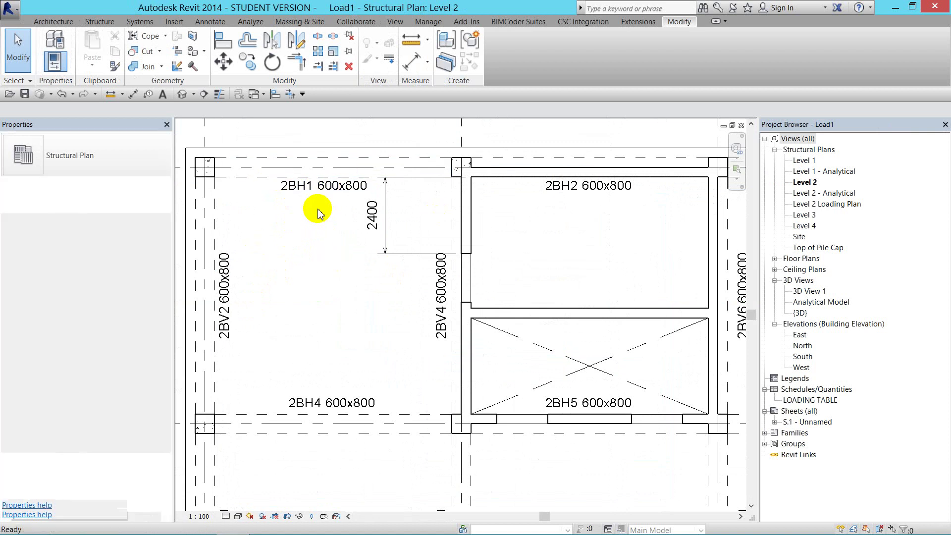
left_click(526, 274)
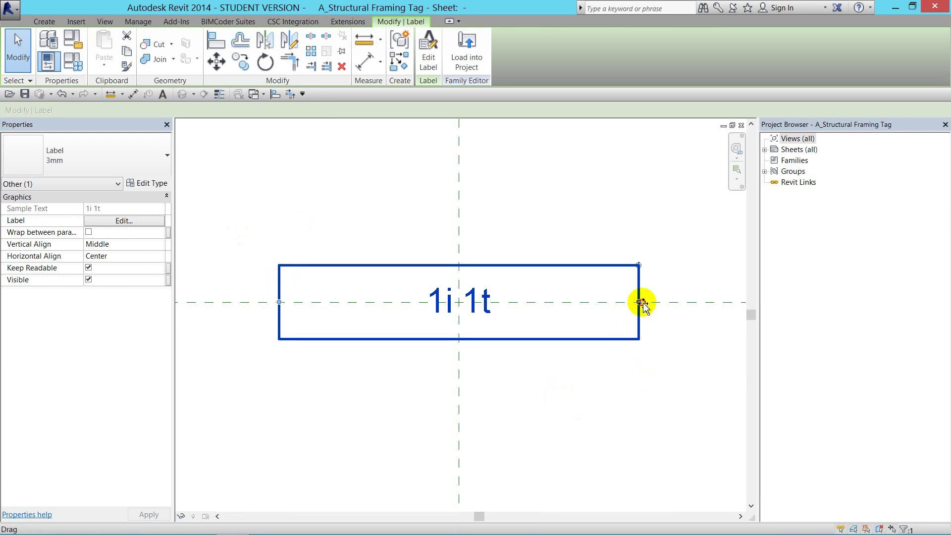
left_click_drag(639, 302, 531, 302)
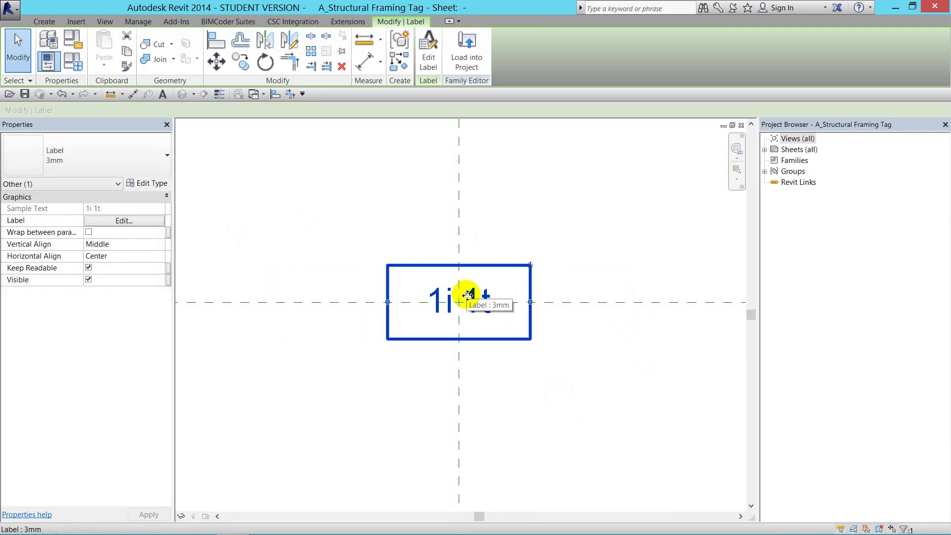
- Widen the label again and add a line break after Mark so 1i sits above 1t
left_click_drag(527, 302, 729, 309)
left_click(628, 397)
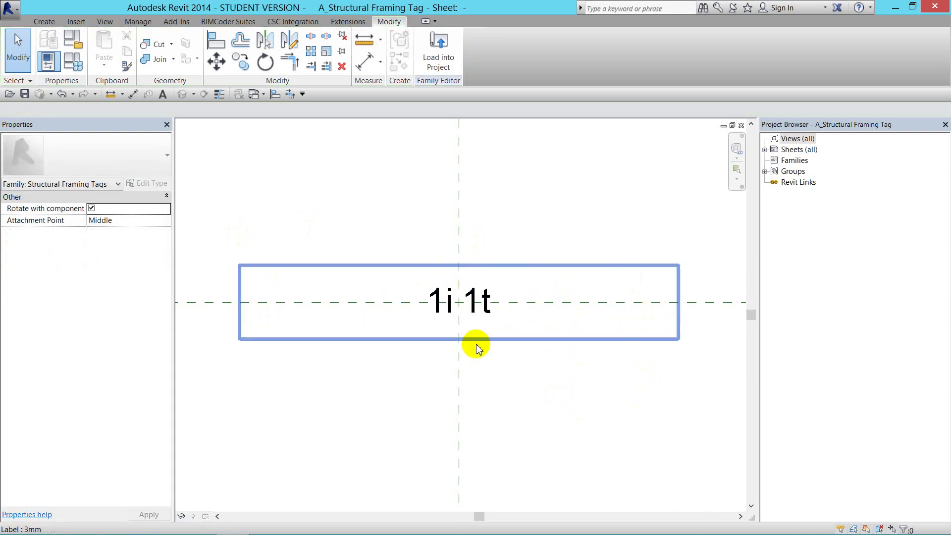
left_click(475, 312)
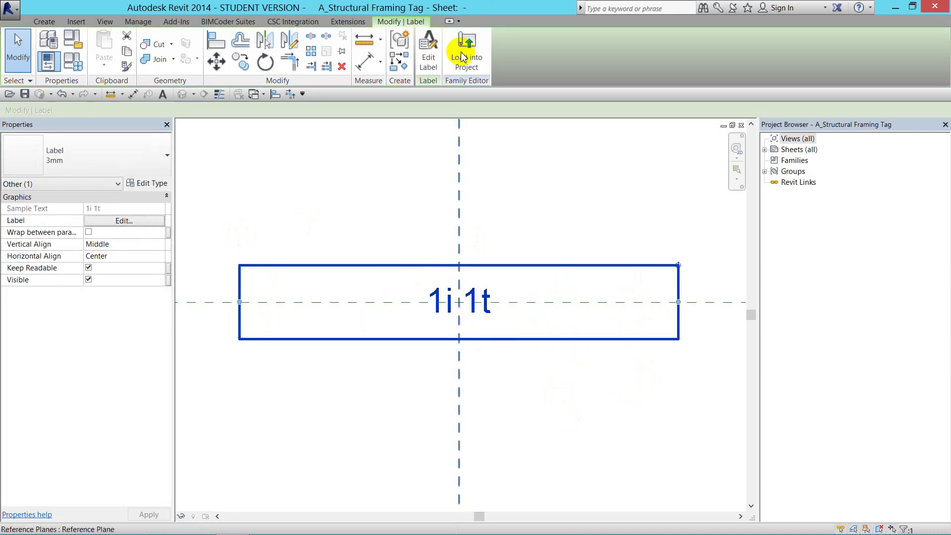
left_click(429, 52)
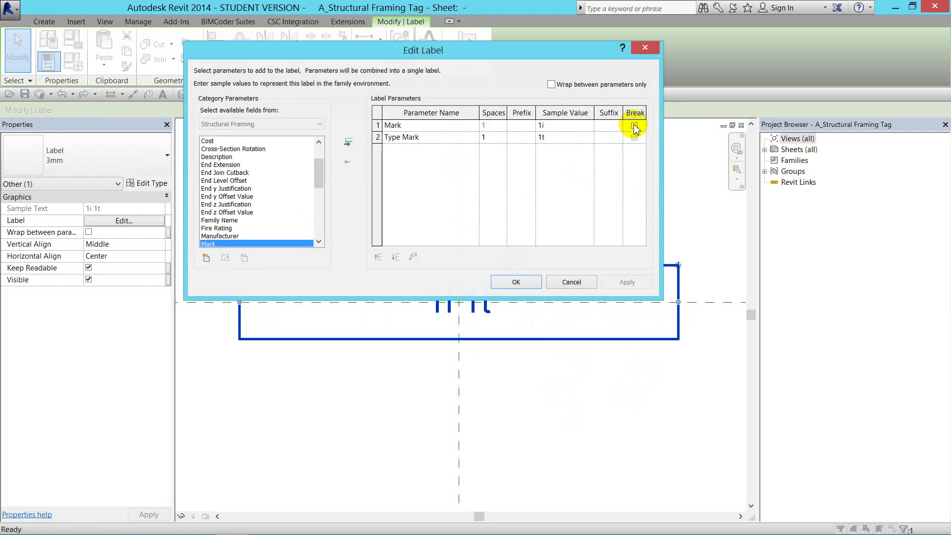
left_click(635, 125)
left_click(627, 282)
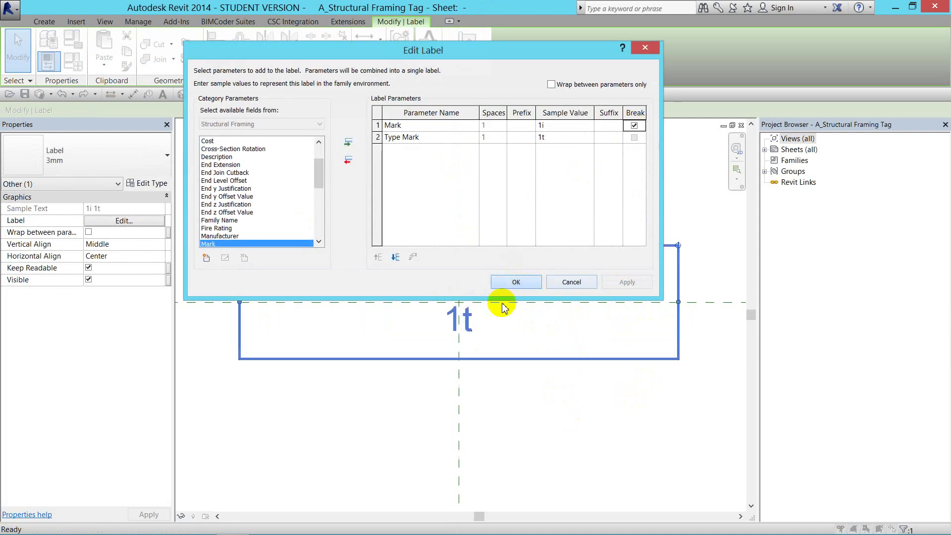
left_click(513, 282)
left_click(495, 159)
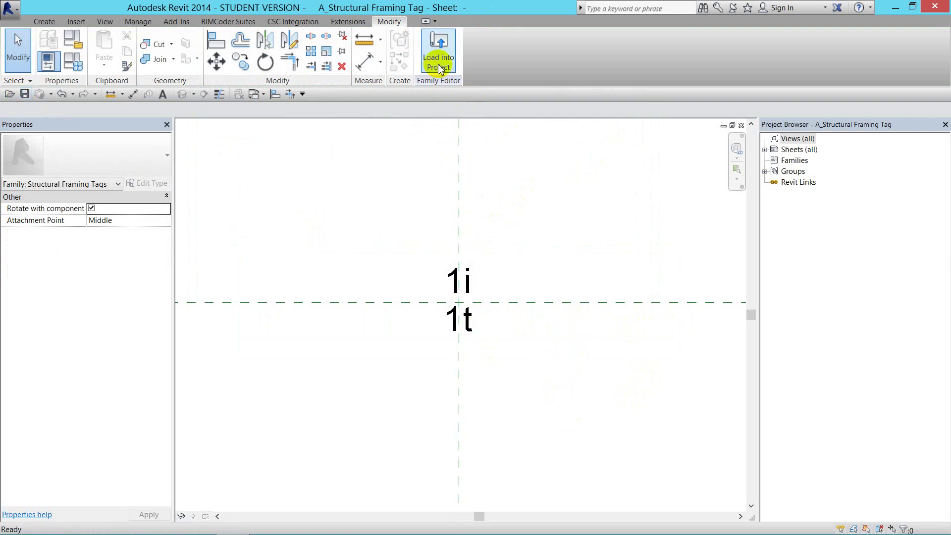
- Load the tag into Load1.rvt, overwriting the existing version
left_click(438, 55)
left_click(445, 365)
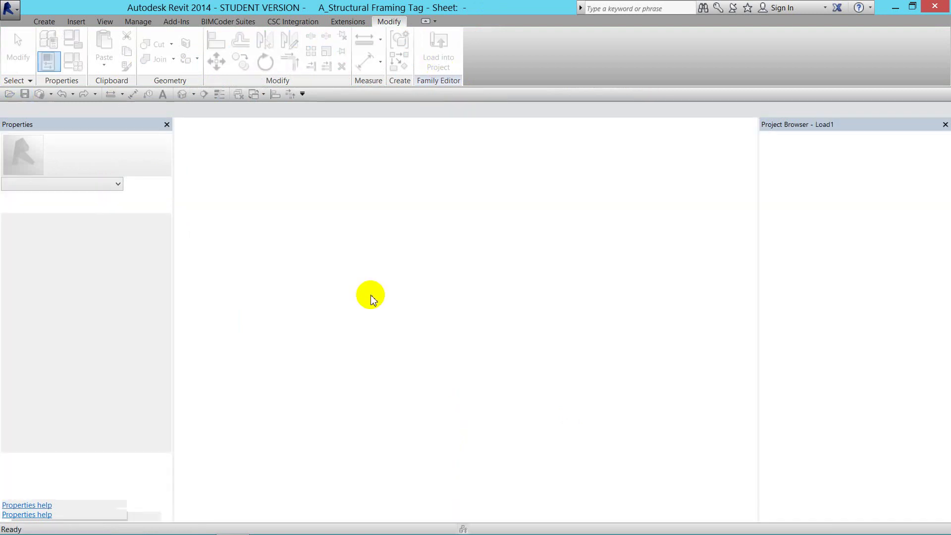
left_click(373, 248)
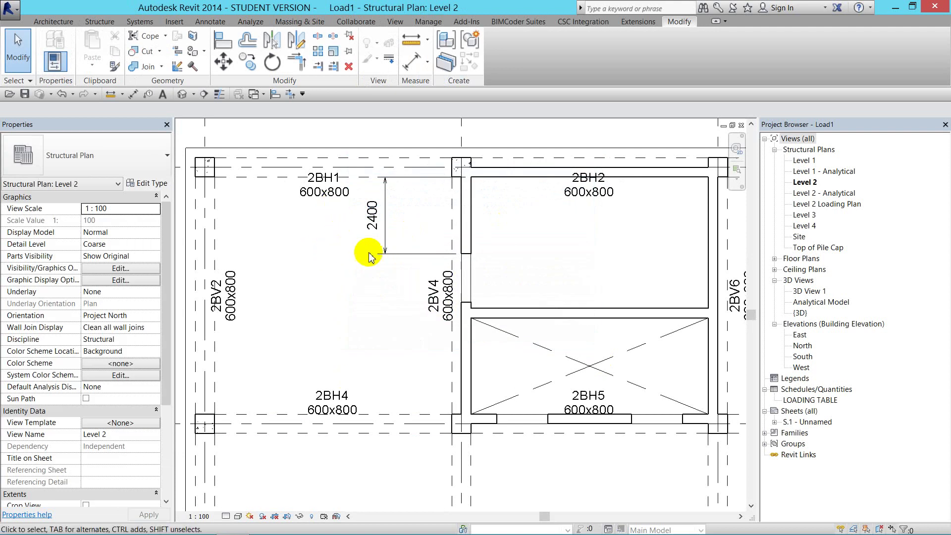
- Select the 2400 dimension beside beam 2BH1, delete it, and zoom in on the tags
left_click(389, 208)
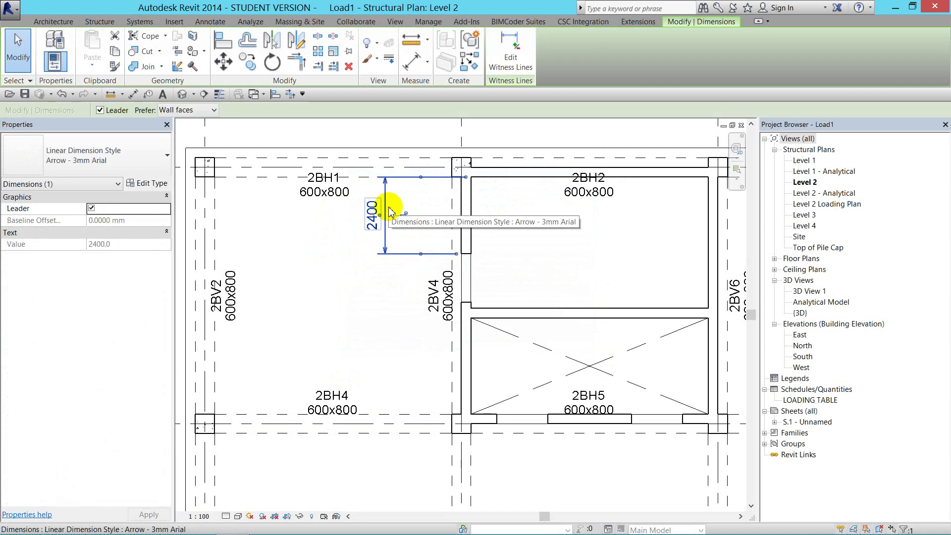
key("Delete")
scroll(250, 185, "up", 2)
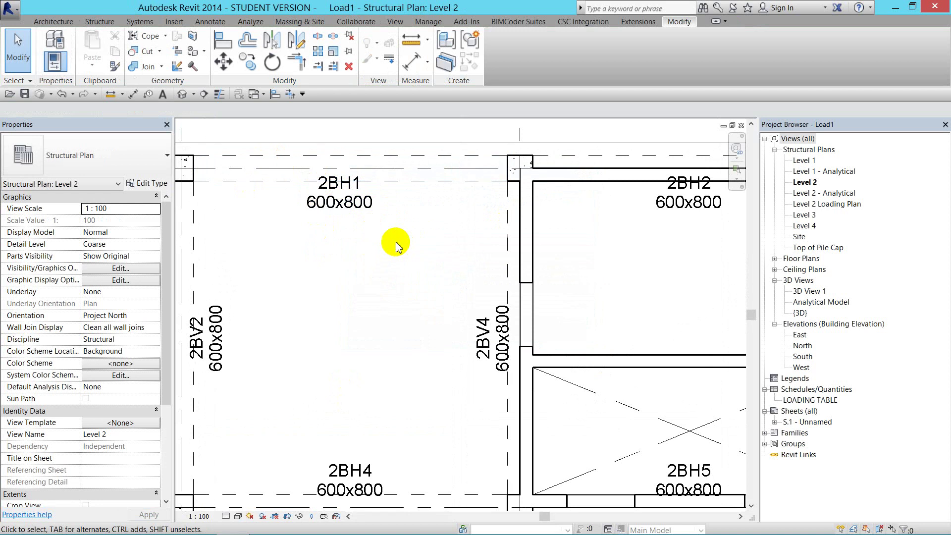
- Edit the 2BH1 tag label to drop the break after Mark and put two spaces before Type Mark
double_click(344, 202)
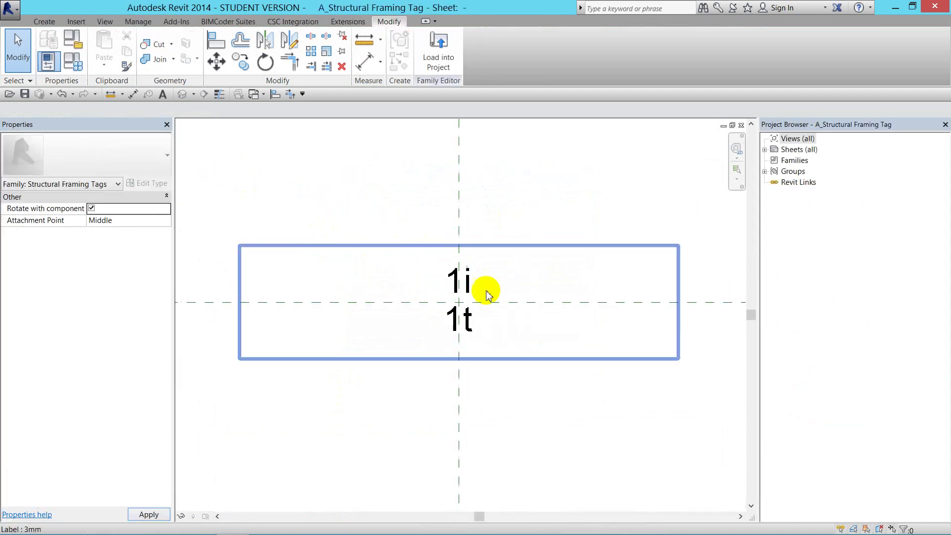
left_click(466, 268)
left_click(430, 59)
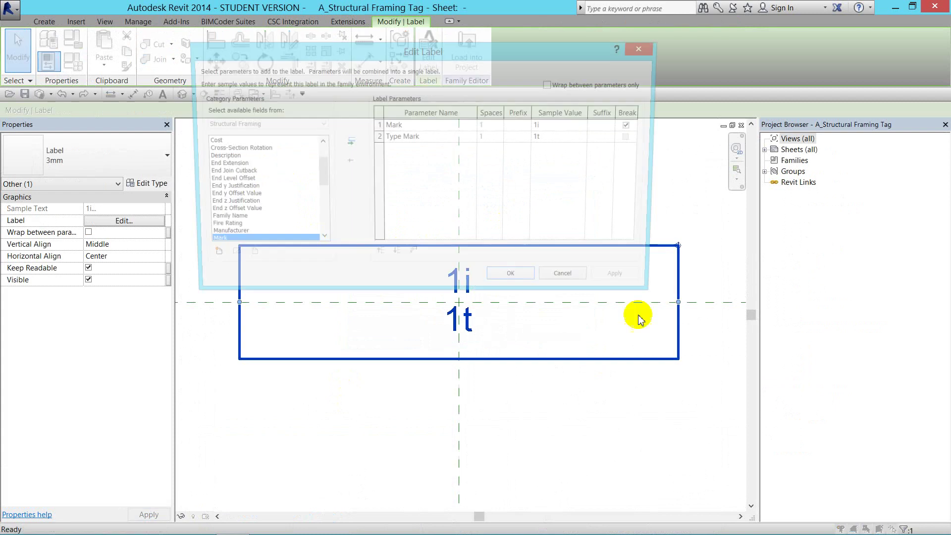
left_click(635, 127)
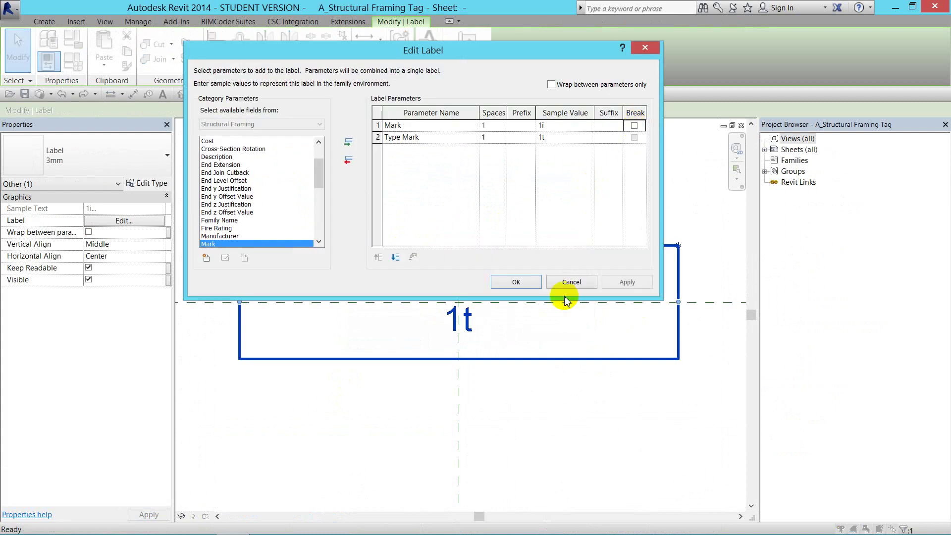
left_click(503, 135)
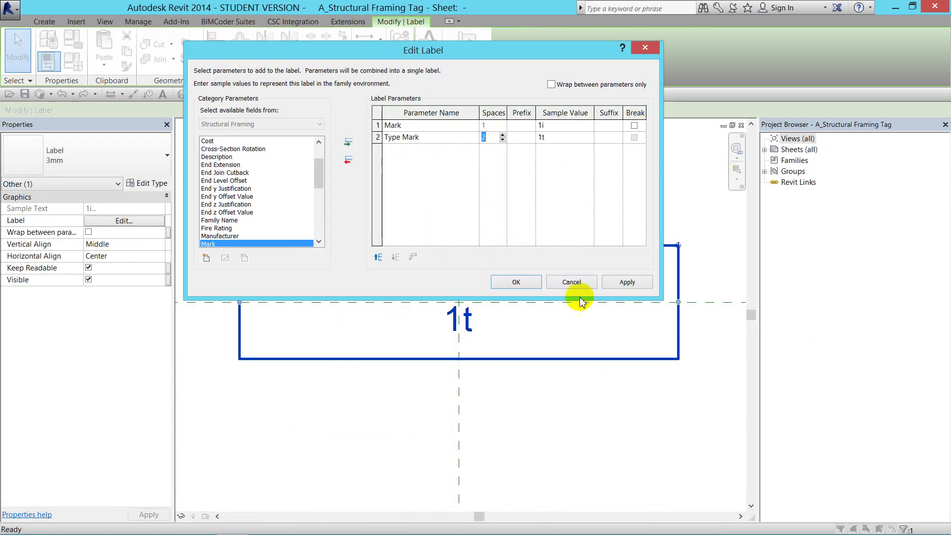
left_click(626, 282)
left_click(516, 282)
left_click(553, 403)
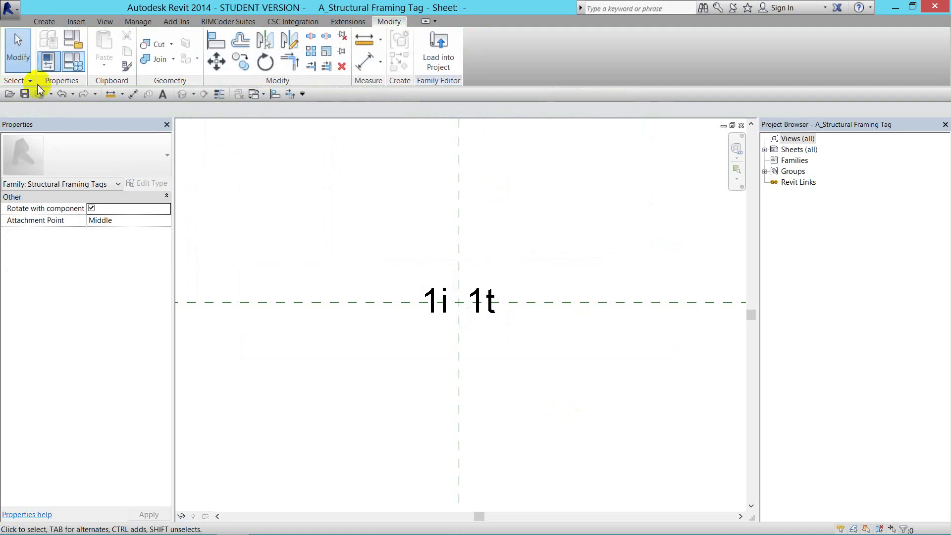
- Load the framing tag into Load1.rvt, overwriting the existing version
left_click(438, 52)
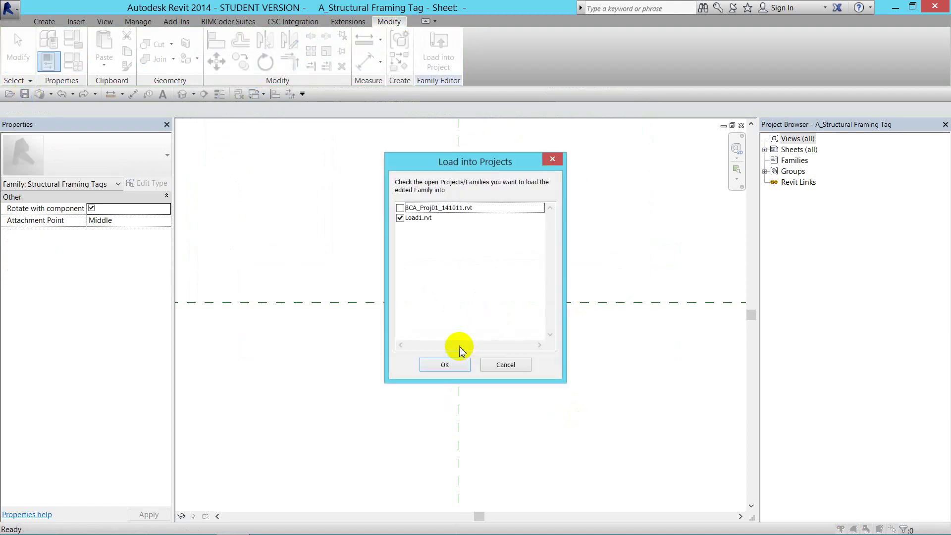
left_click(445, 365)
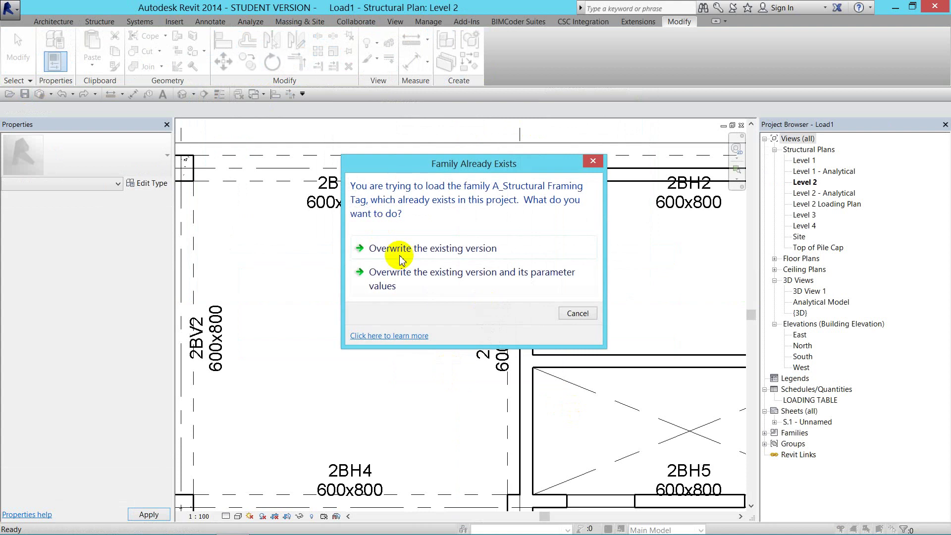
left_click(401, 250)
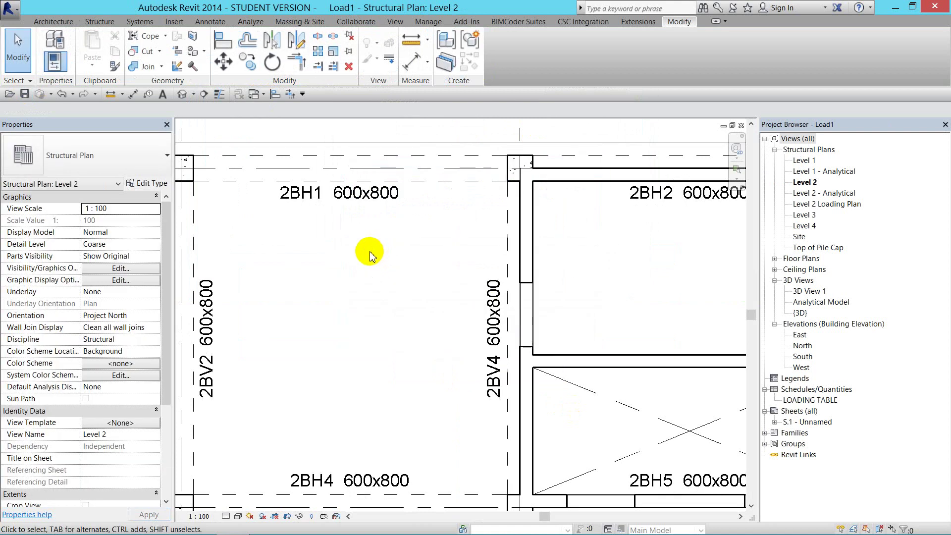
- Zoom out and pan until grids 1–4 and A–C with all beam tags are visible
scroll(370, 255, "down", 3)
scroll(369, 256, "down", 2)
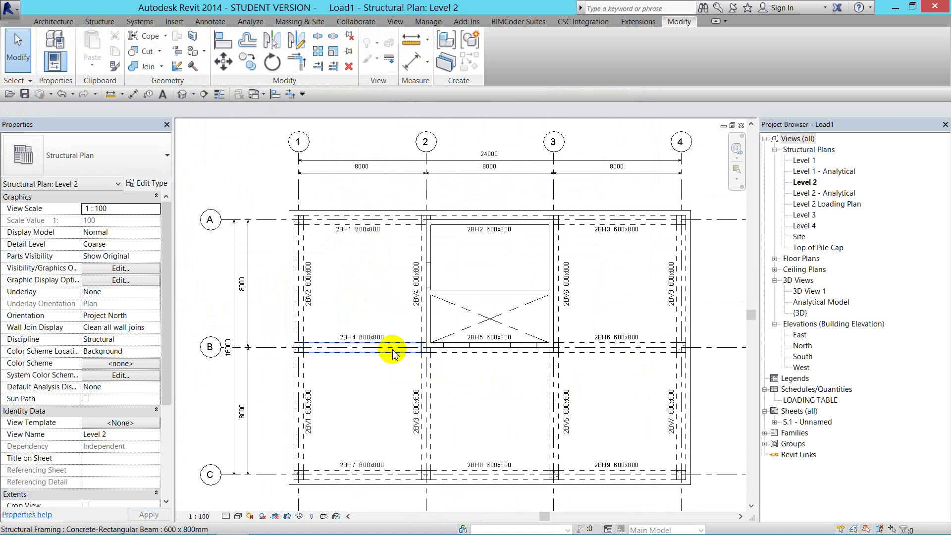
scroll(393, 353, "up", 1)
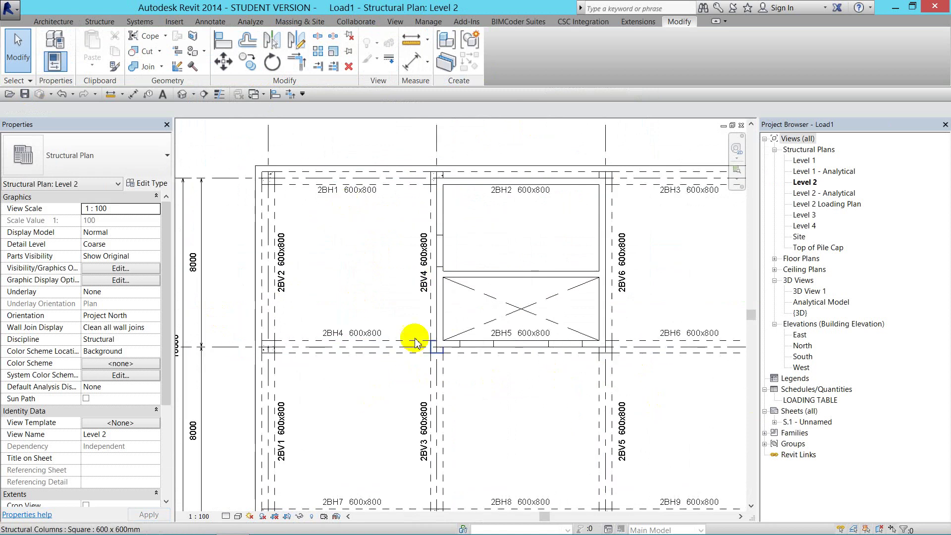
scroll(415, 341, "down", 1)
middle_click_drag(373, 346, 337, 326)
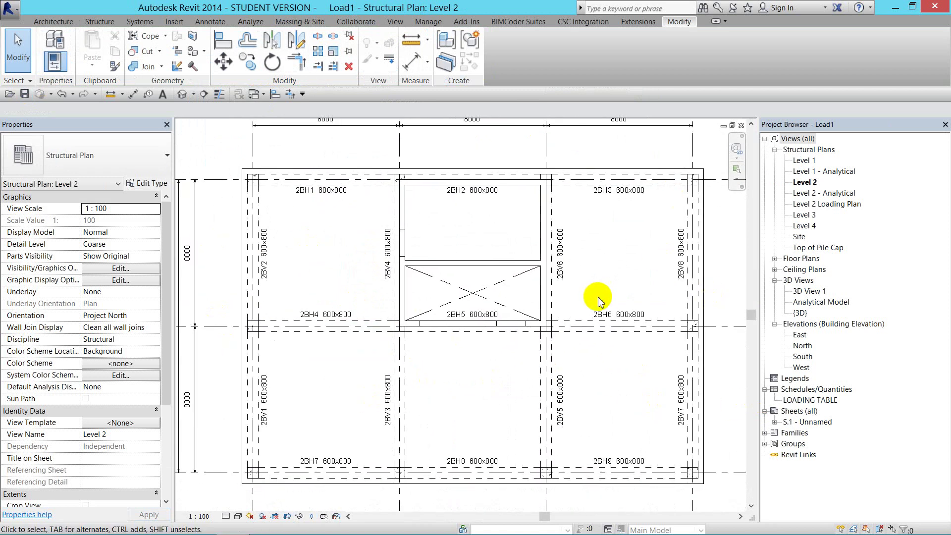
- Select the middle grid B beams 2BH4, 2BH5 and 2BH6
left_click(349, 329)
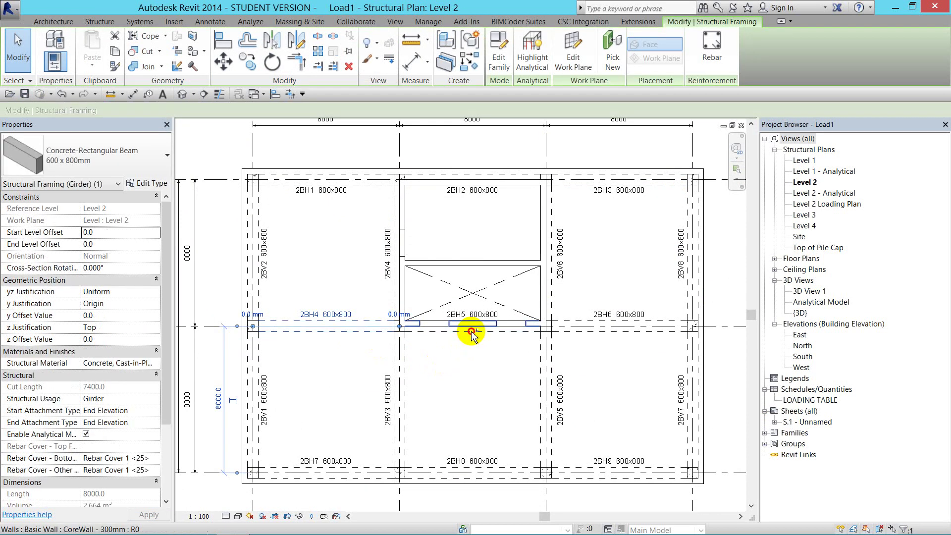
left_click(414, 356)
left_click(456, 339)
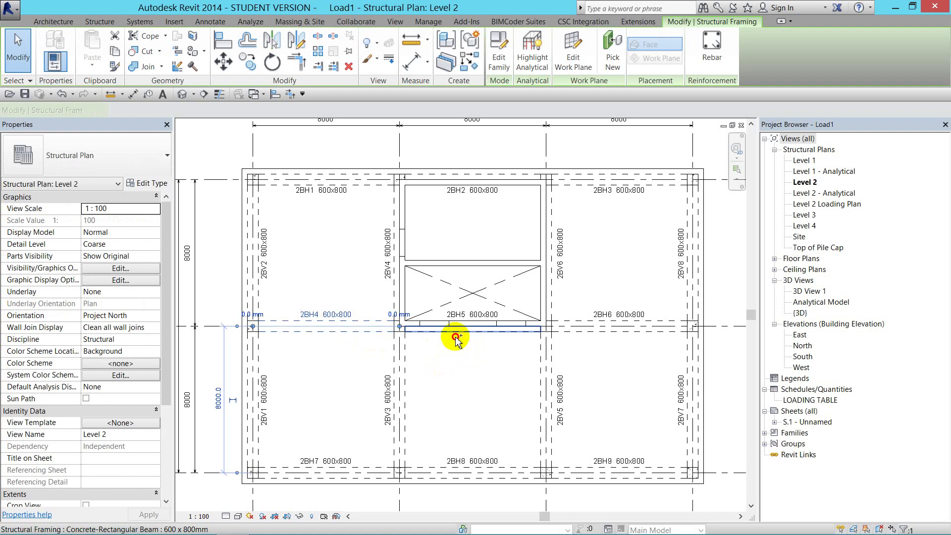
left_click(585, 330, "ctrl")
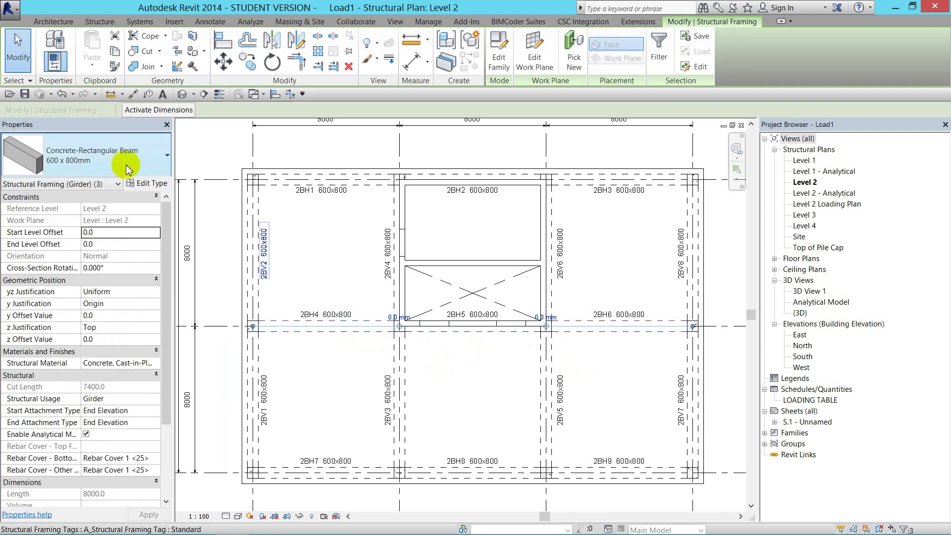
left_click(127, 168)
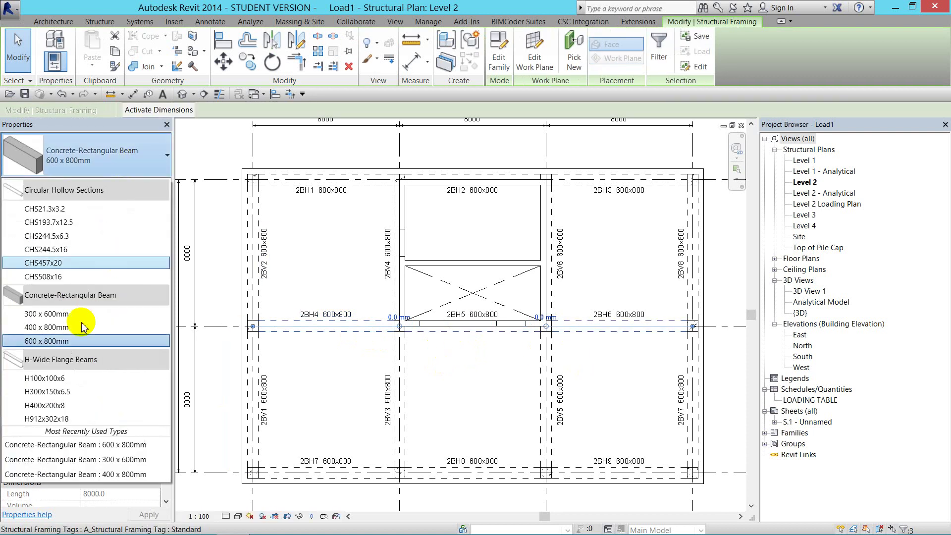
left_click(127, 161)
- Duplicate the 600 x 800mm type as '600 x 1000mm' with h 1000 and Type Mark 600x1000
left_click(153, 183)
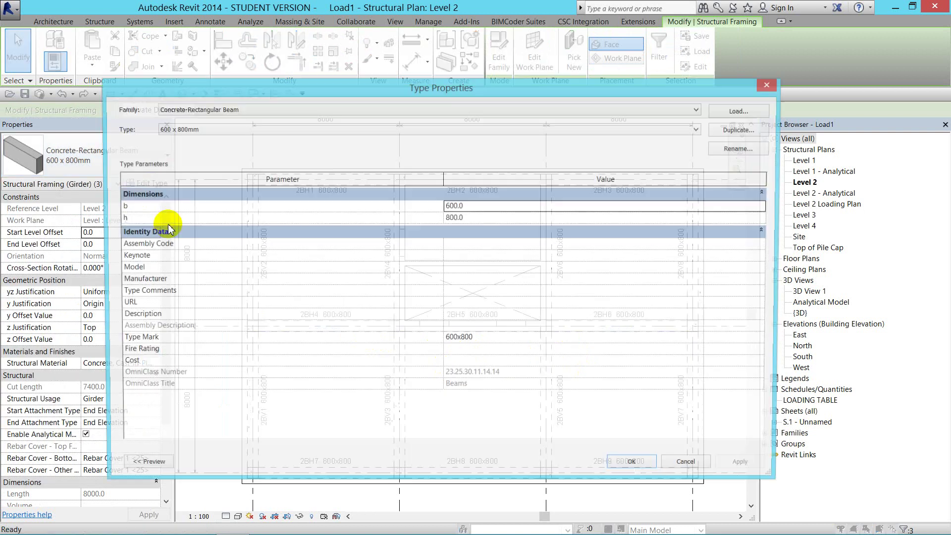
left_click(742, 129)
type("600 x 1000mm")
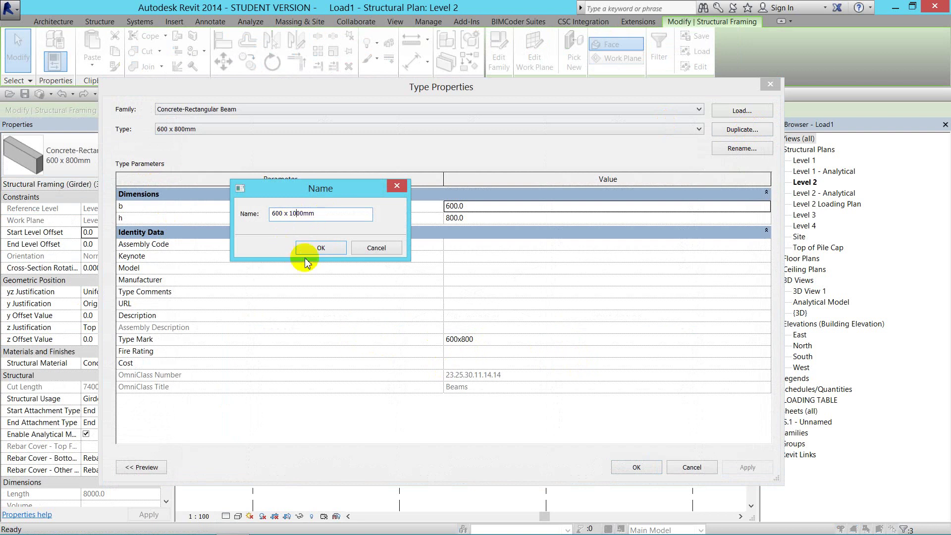
left_click(321, 248)
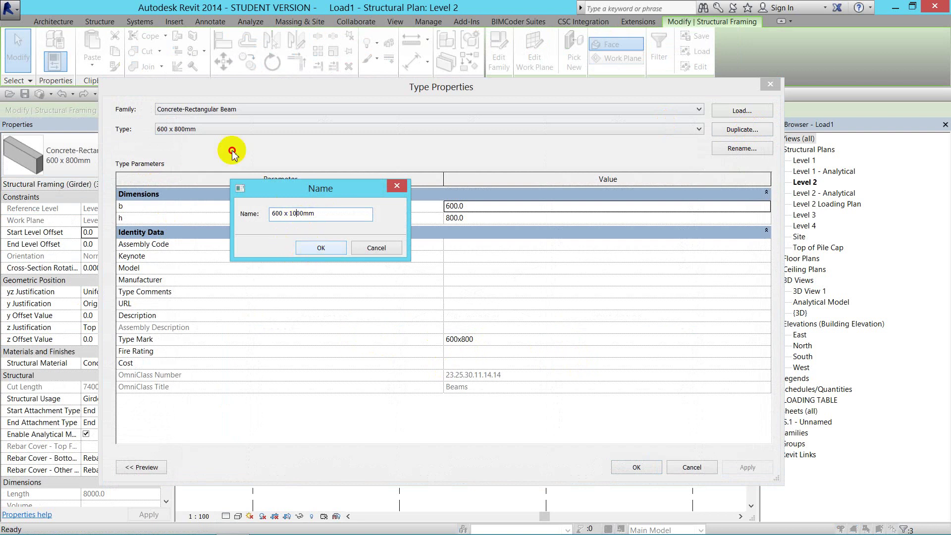
left_click(451, 218)
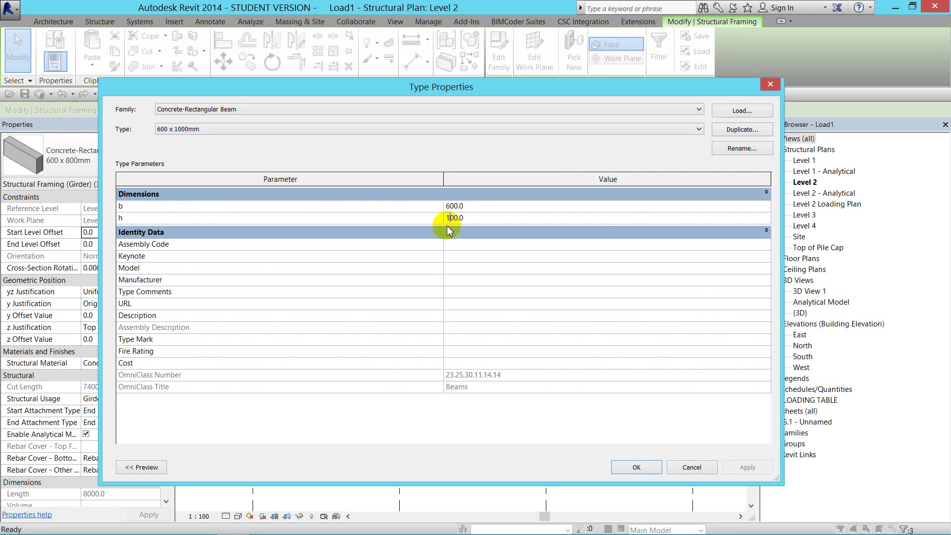
type("0")
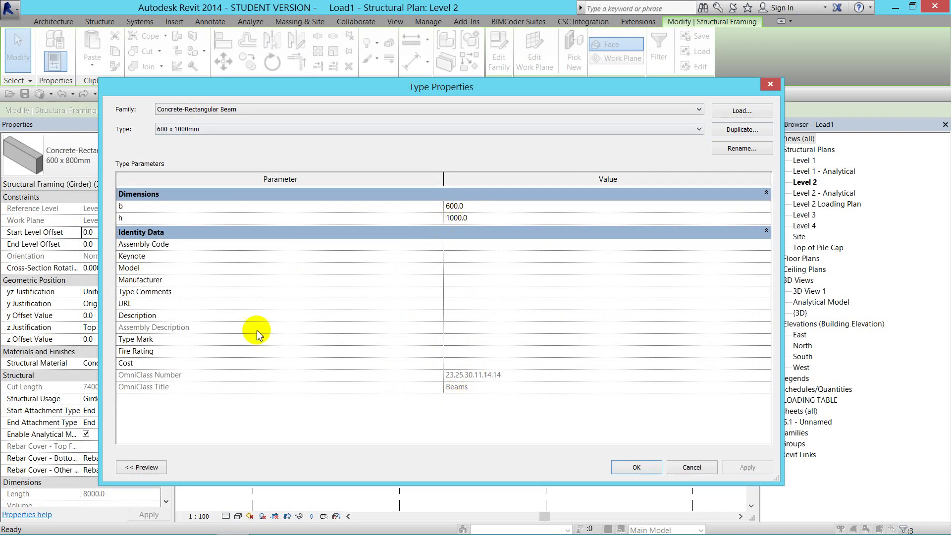
key("Return")
left_click(465, 343)
type("600x1000")
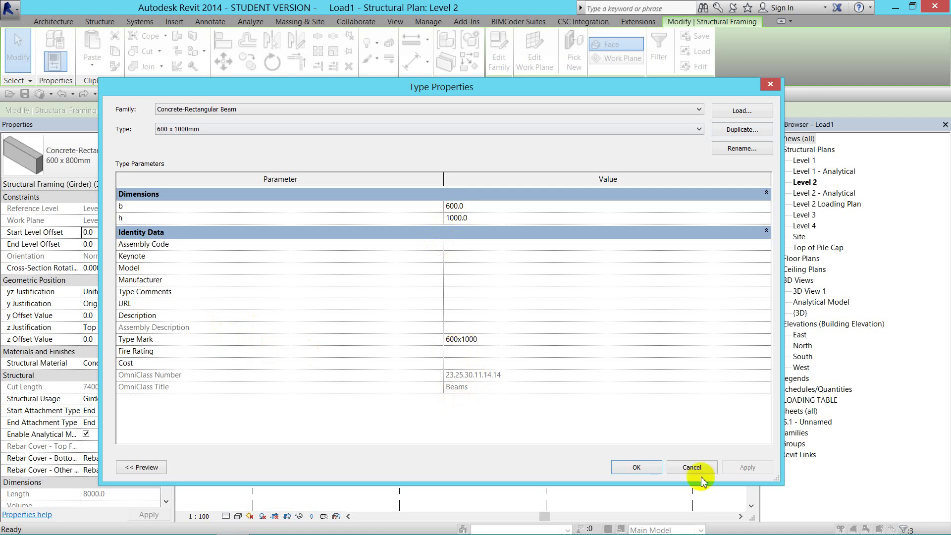
left_click(636, 469)
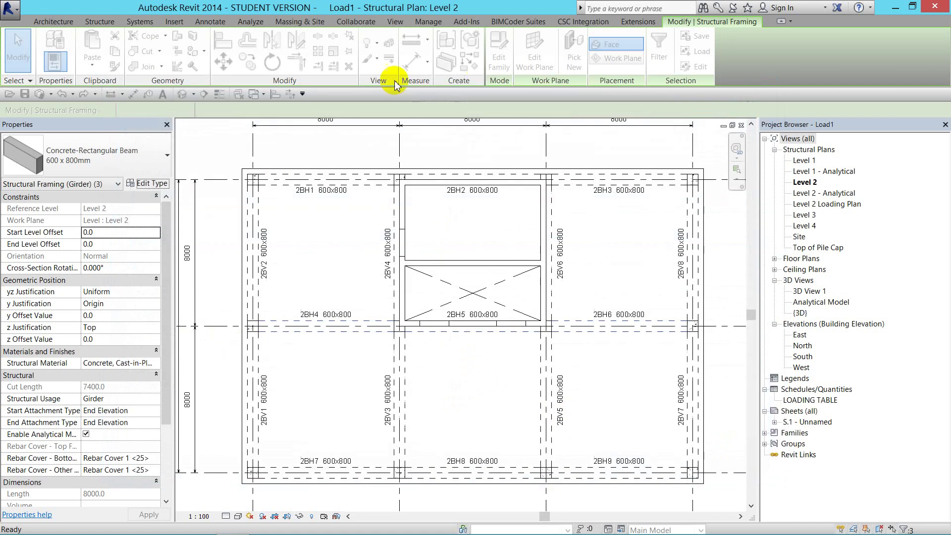
- Zoom in, select only beam 2BH4, and open its 600 x 1000mm type properties
scroll(393, 248, "down", 2)
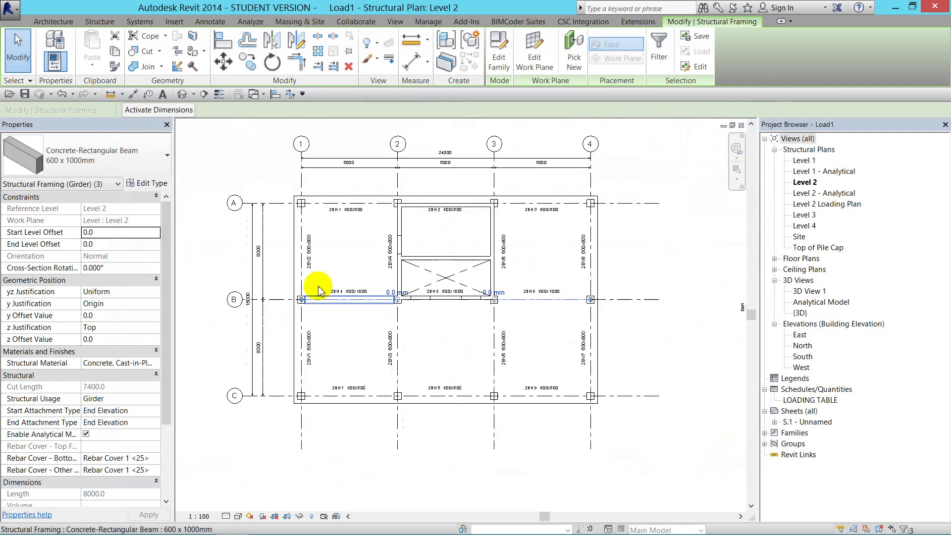
scroll(468, 296, "up", 1)
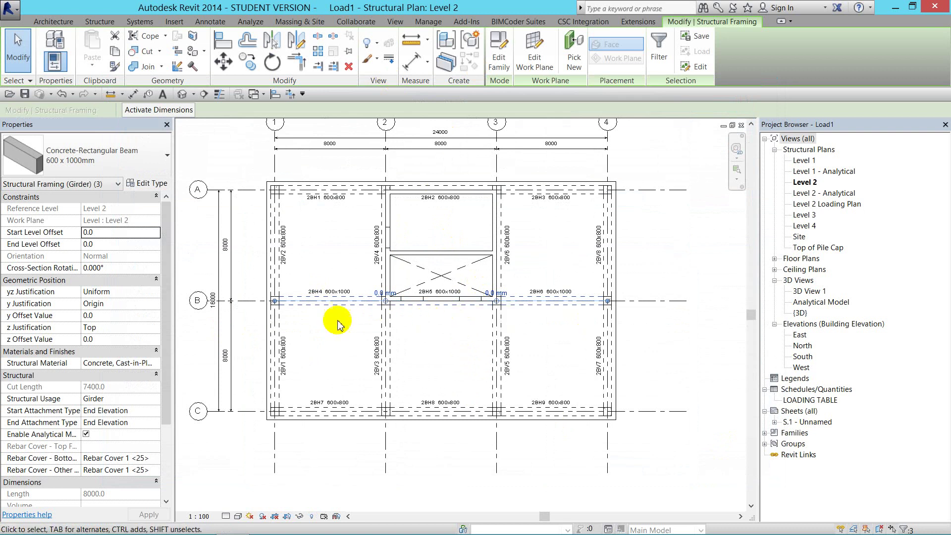
scroll(324, 318, "up", 1)
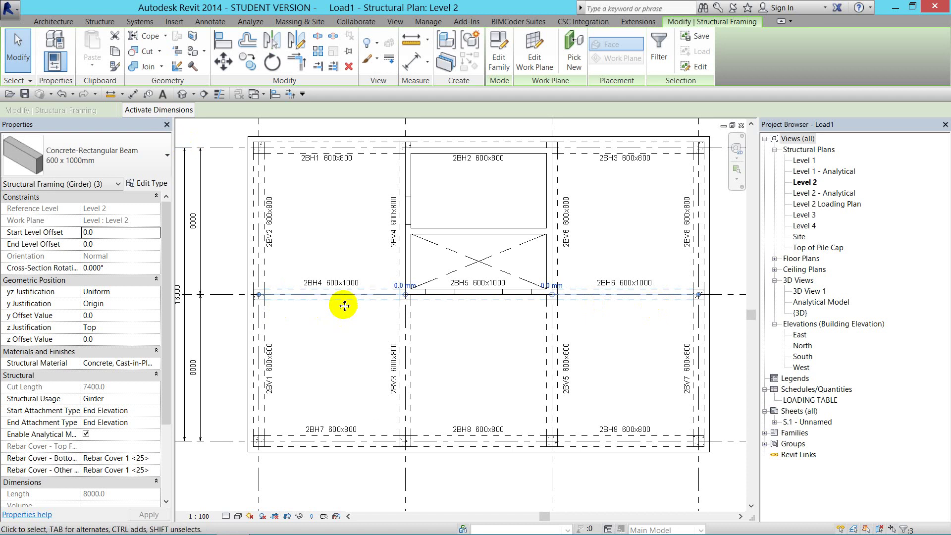
left_click(344, 297)
left_click(147, 182)
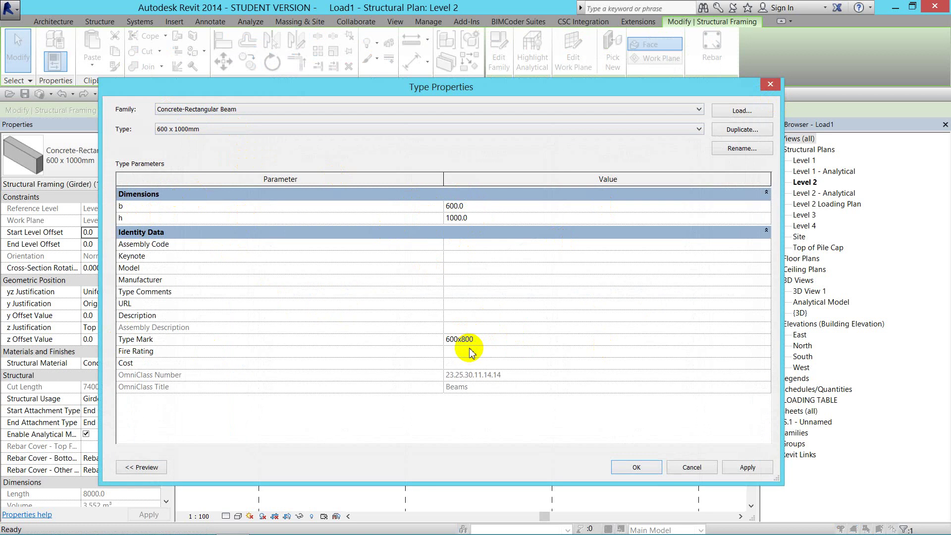
- Commit Type Mark 600x800 on the 600 x 1000mm type, accepting the duplicate-mark warning
left_click(722, 466)
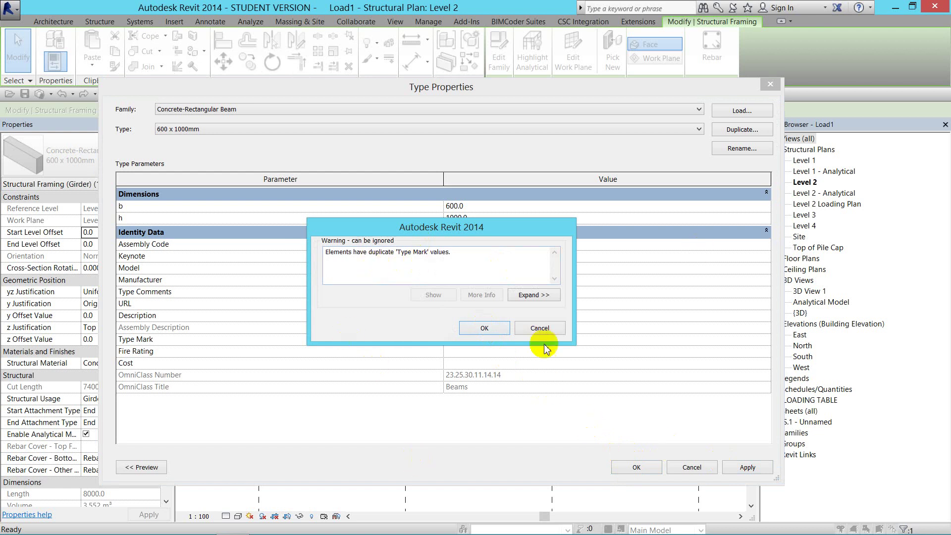
left_click_drag(539, 228, 404, 254)
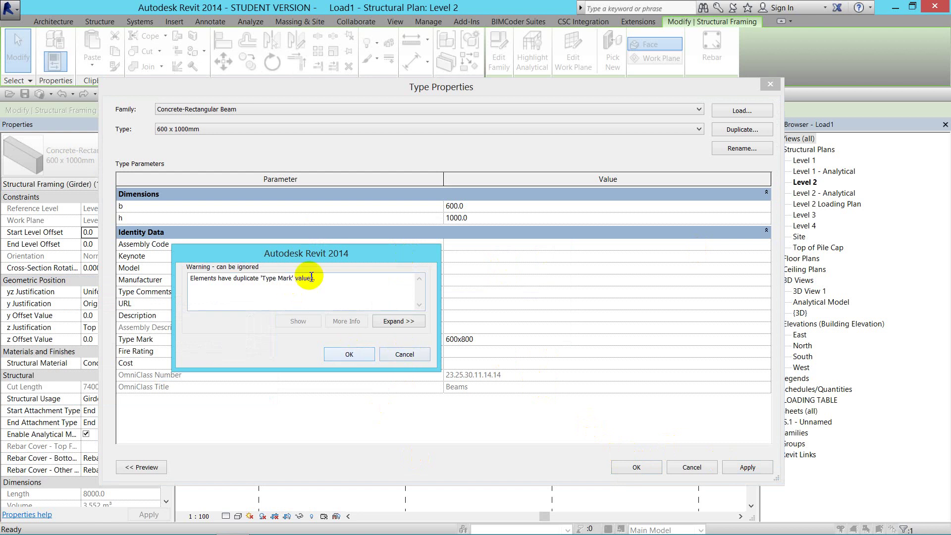
left_click(353, 355)
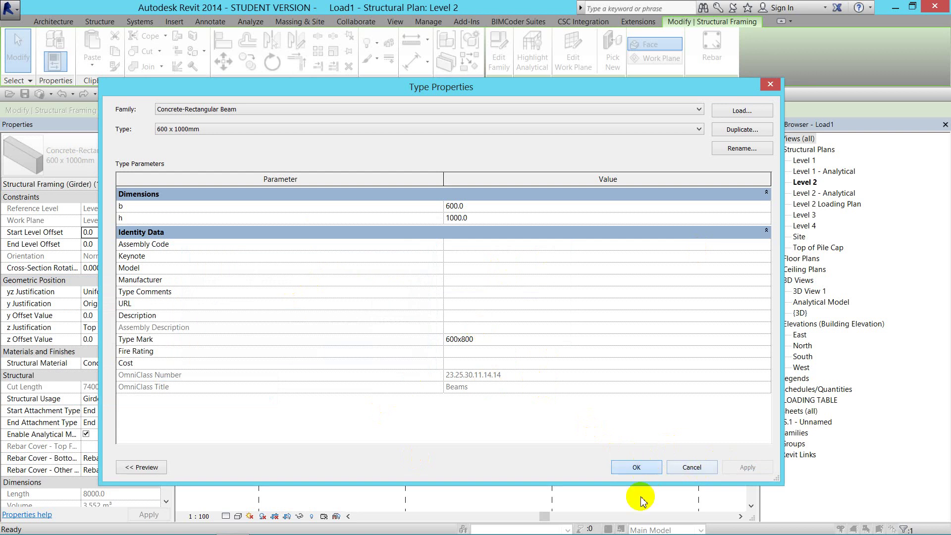
left_click(636, 467)
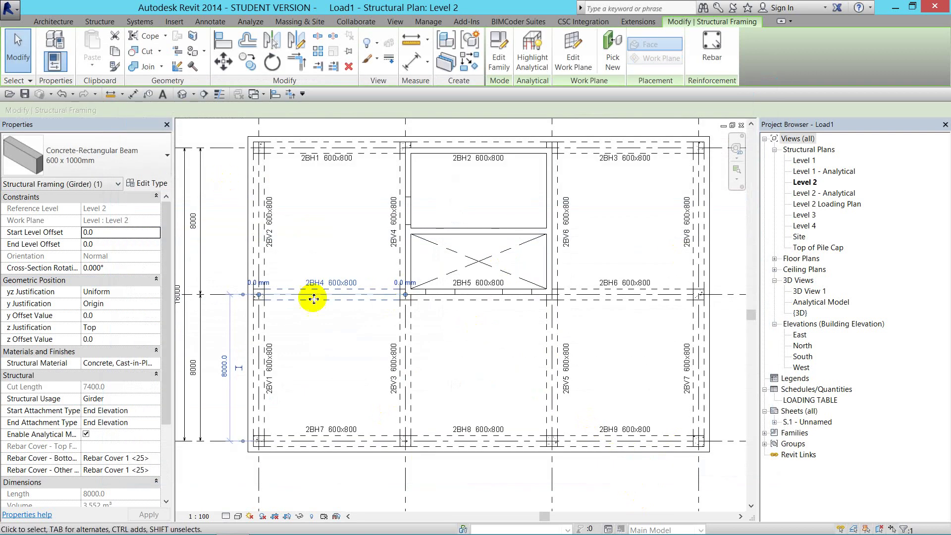
scroll(324, 232, "up", 3)
scroll(314, 138, "down", 3)
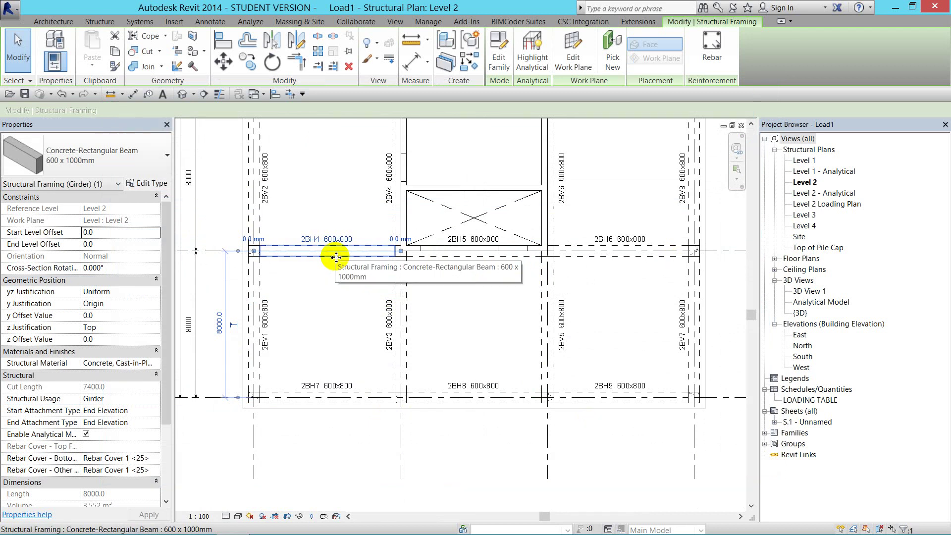
- Set the 600 x 1000mm beam type's Type Mark to 600x1000, then deselect the beam
left_click(148, 183)
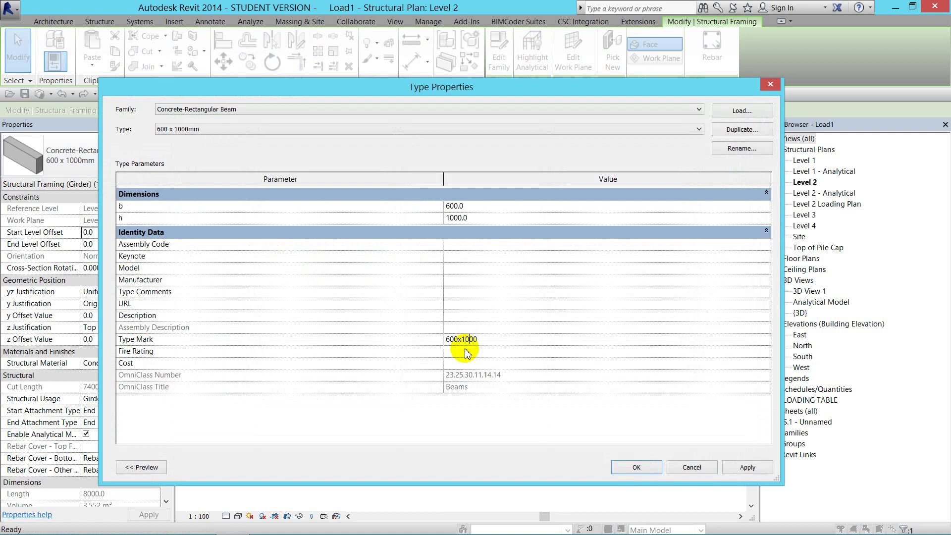
left_click(469, 339)
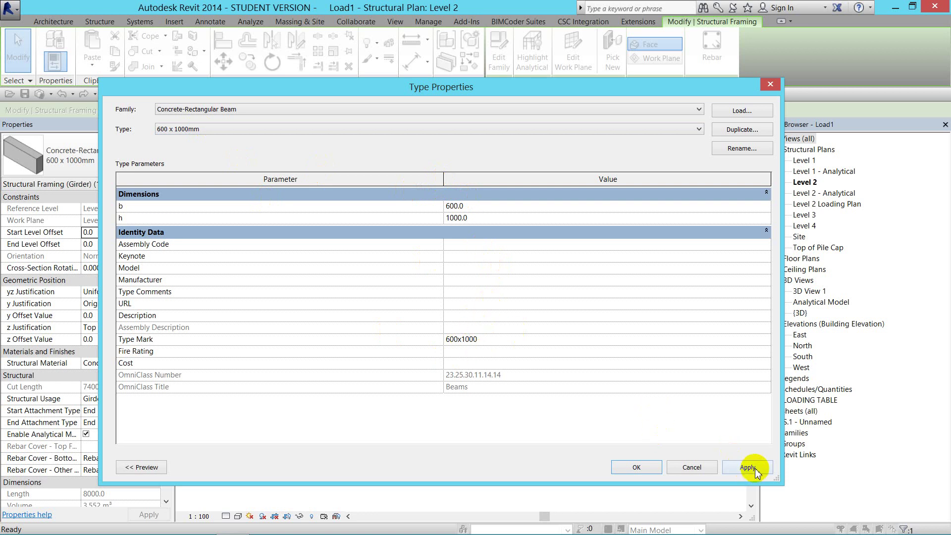
left_click(637, 467)
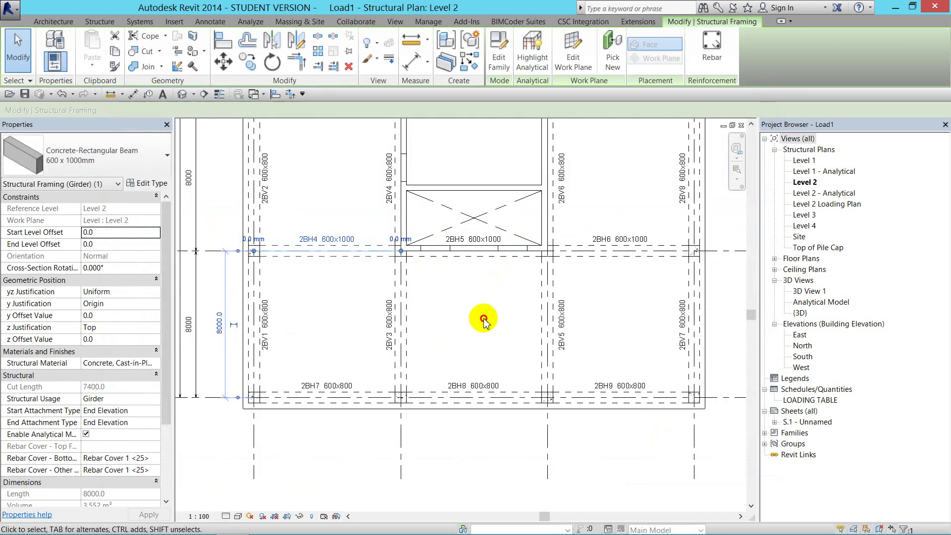
left_click(484, 320)
scroll(463, 304, "down", 3)
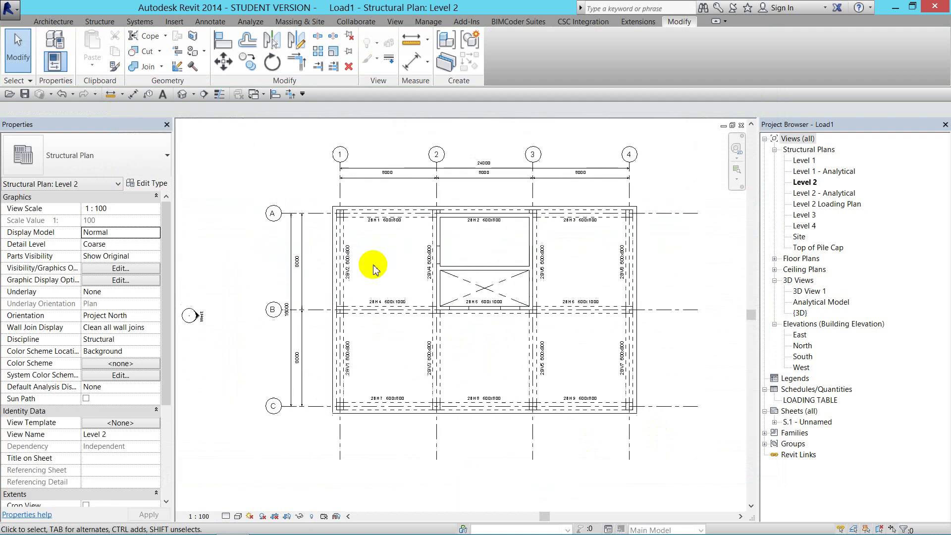
scroll(373, 264, "up", 2)
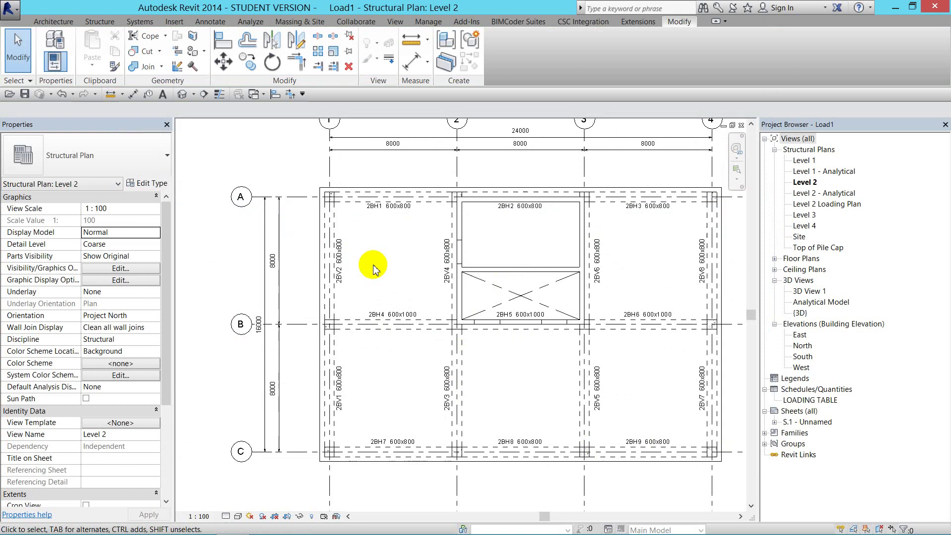
scroll(414, 211, "up", 1)
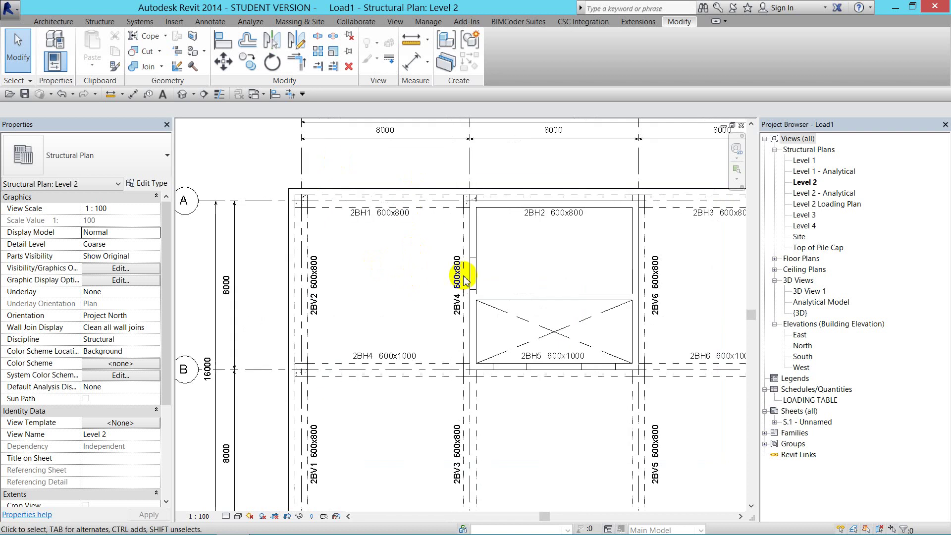